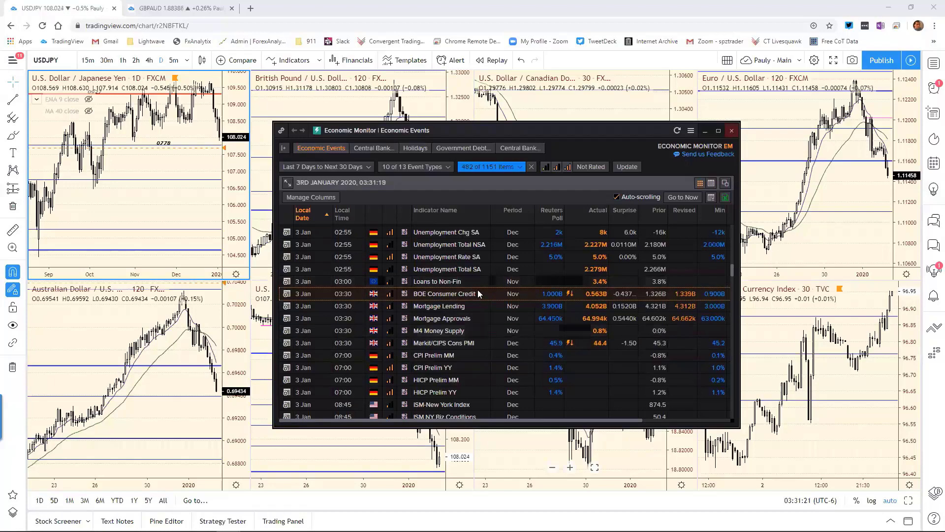
Step: Scroll up and down through the Economic Monitor calendar to review upcoming events
{"action": "scroll", "coordinate": [480, 293], "scroll_direction": "up", "scroll_amount": 1}
{"action": "scroll", "coordinate": [477, 293], "scroll_direction": "up", "scroll_amount": 1}
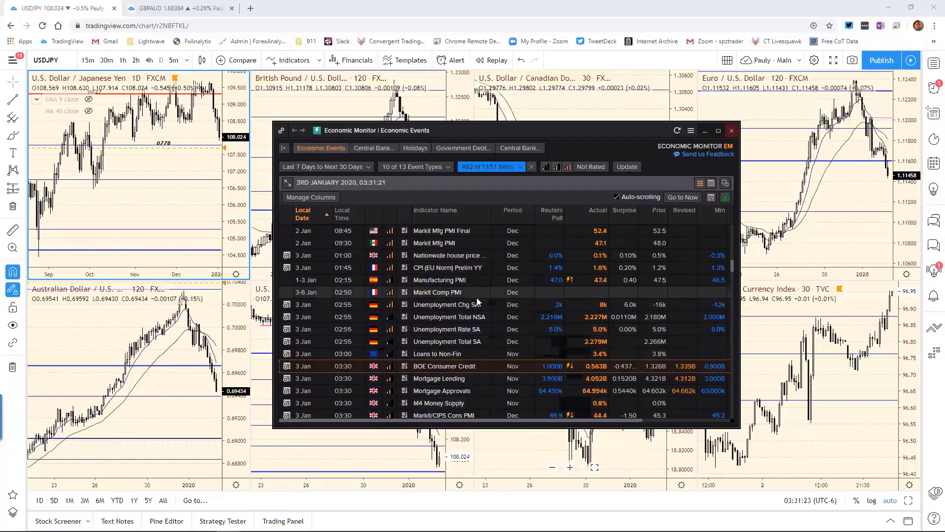
{"action": "scroll", "coordinate": [477, 298], "scroll_direction": "up", "scroll_amount": 1}
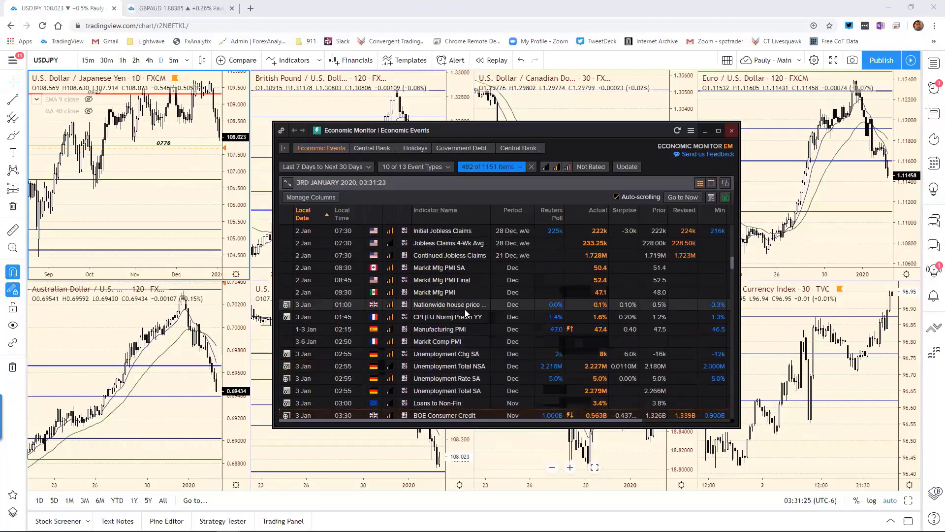
{"action": "scroll", "coordinate": [461, 314], "scroll_direction": "down", "scroll_amount": 1}
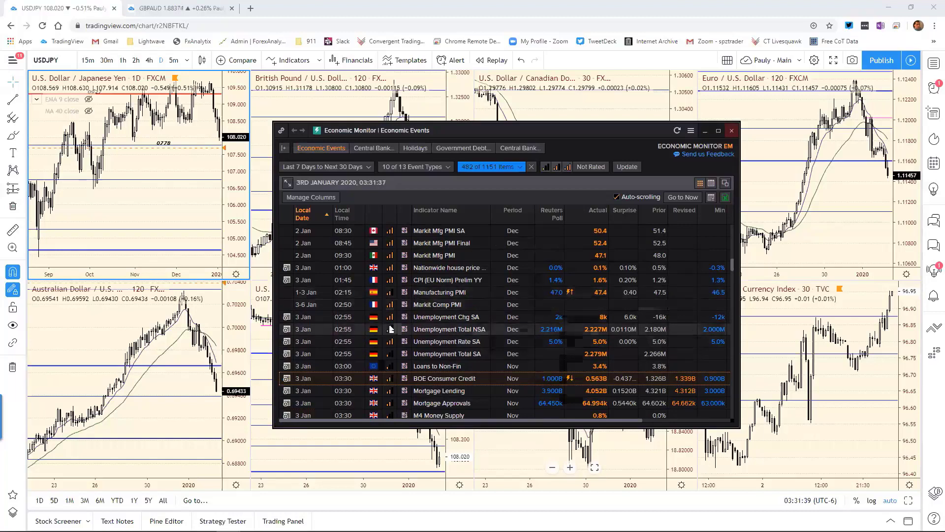
{"action": "scroll", "coordinate": [389, 325], "scroll_direction": "down", "scroll_amount": 1}
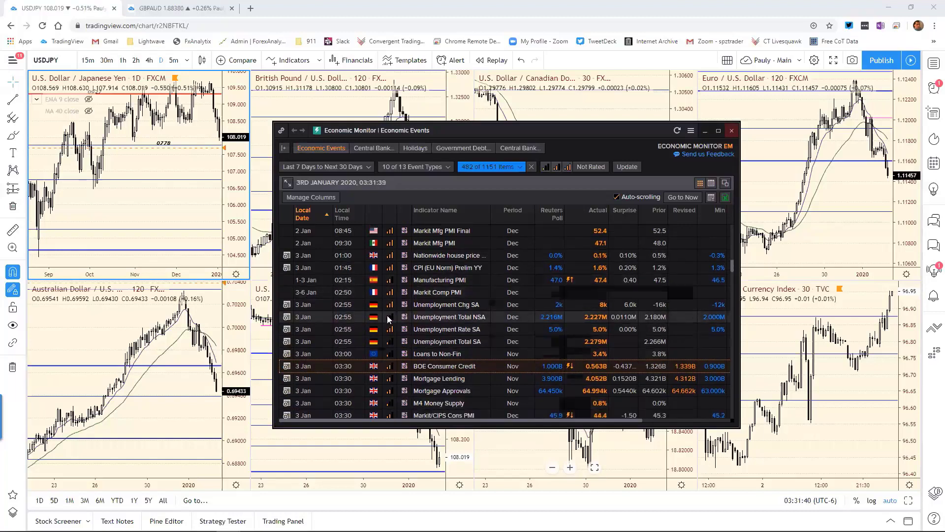
{"action": "scroll", "coordinate": [468, 332], "scroll_direction": "down", "scroll_amount": 3}
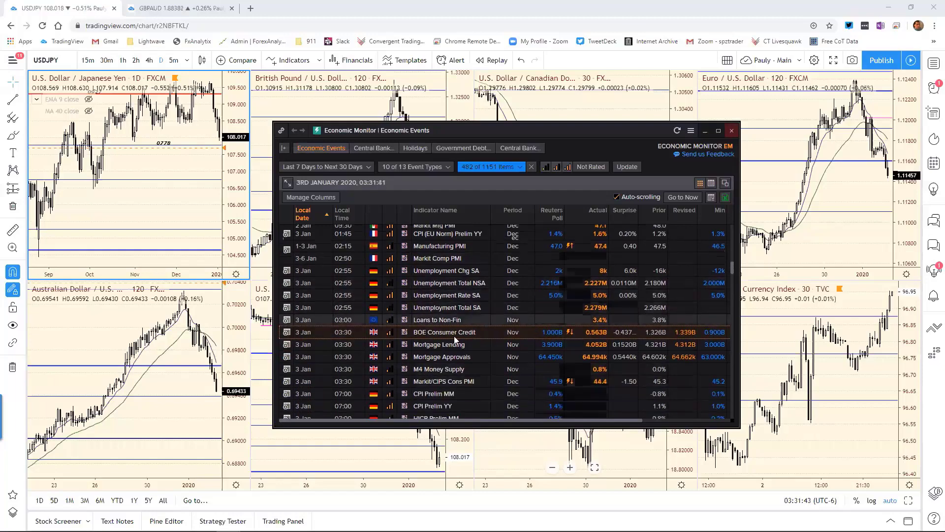
{"action": "scroll", "coordinate": [448, 335], "scroll_direction": "down", "scroll_amount": 3}
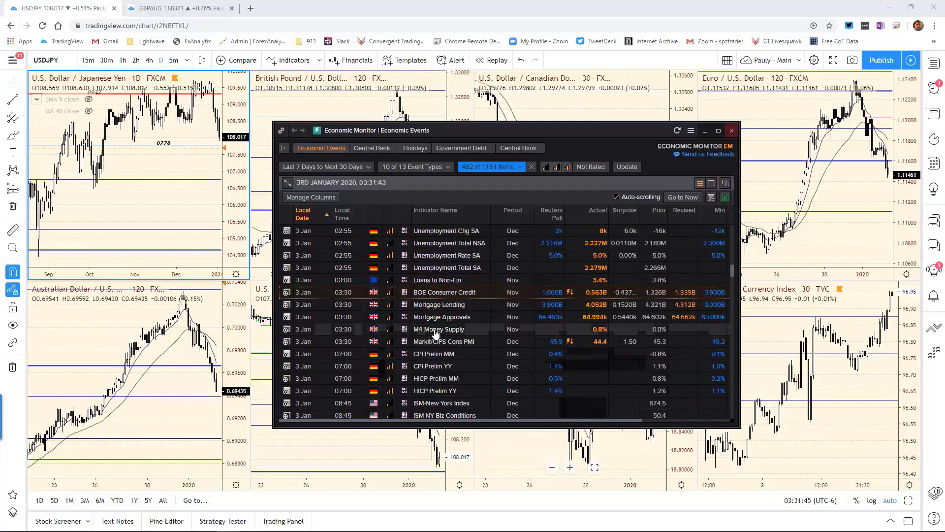
{"action": "scroll", "coordinate": [435, 333], "scroll_direction": "down", "scroll_amount": 3}
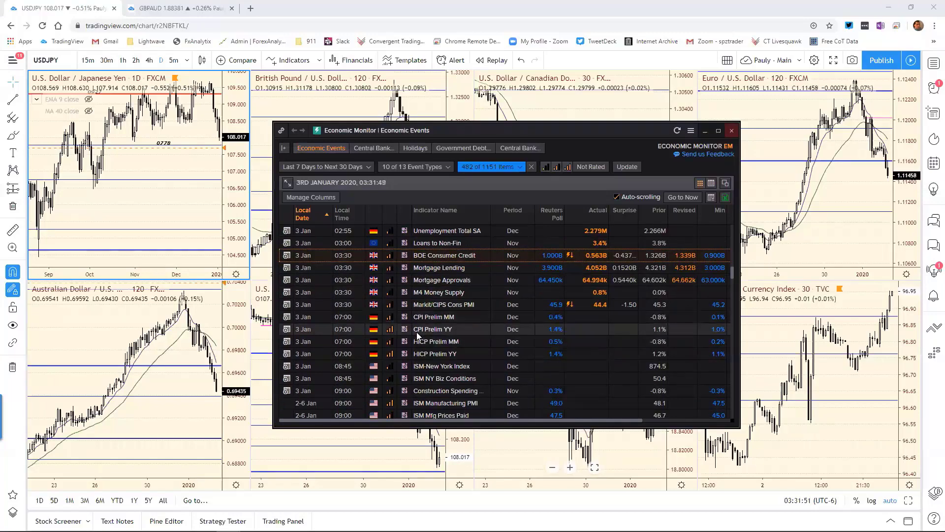
{"action": "scroll", "coordinate": [443, 336], "scroll_direction": "down", "scroll_amount": 1}
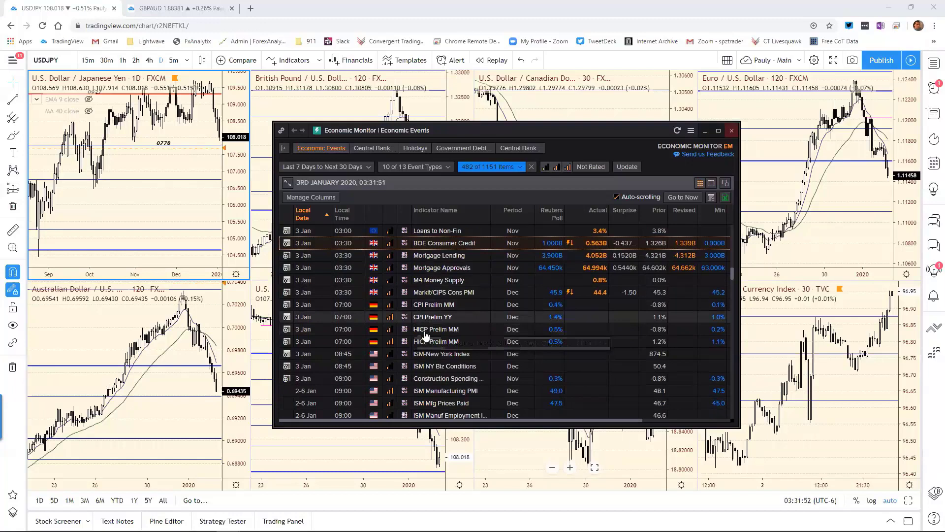
{"action": "scroll", "coordinate": [473, 339], "scroll_direction": "down", "scroll_amount": 4}
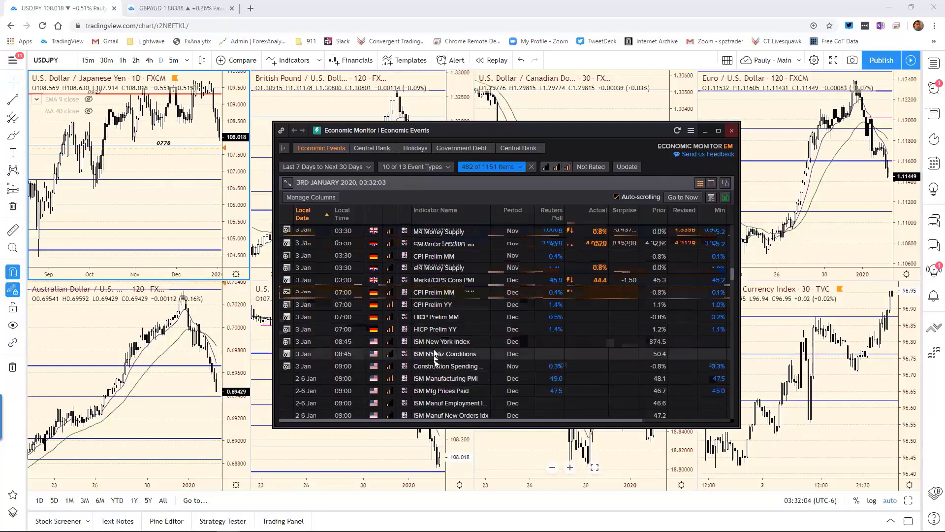
{"action": "scroll", "coordinate": [435, 358], "scroll_direction": "down", "scroll_amount": 3}
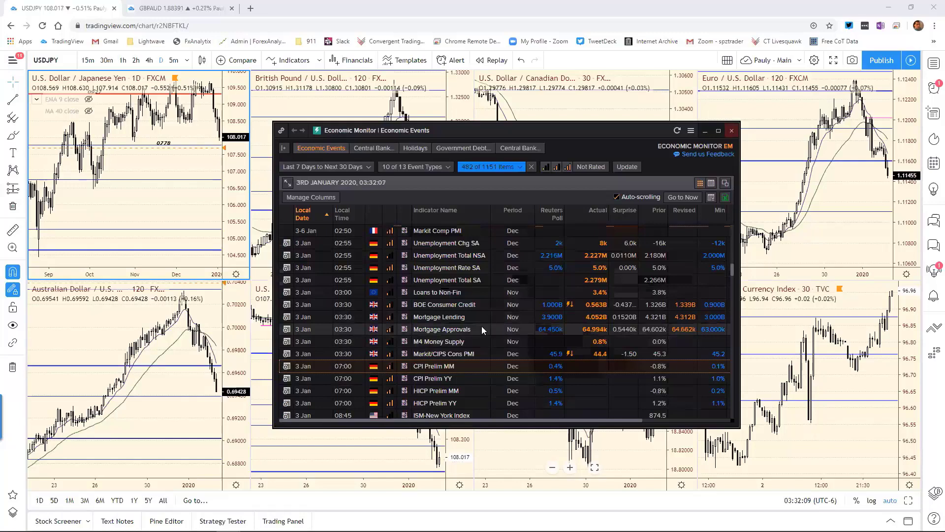
{"action": "scroll", "coordinate": [471, 331], "scroll_direction": "down", "scroll_amount": 6}
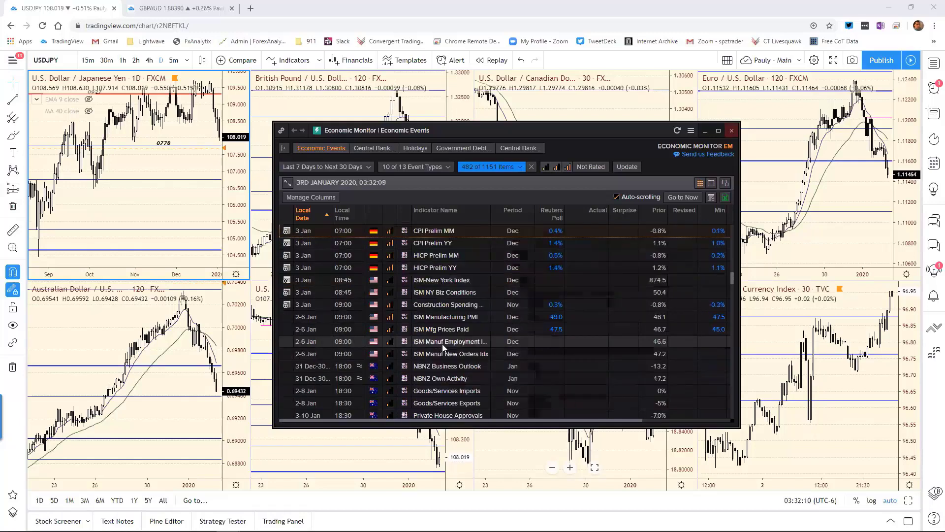
{"action": "scroll", "coordinate": [442, 343], "scroll_direction": "down", "scroll_amount": 2}
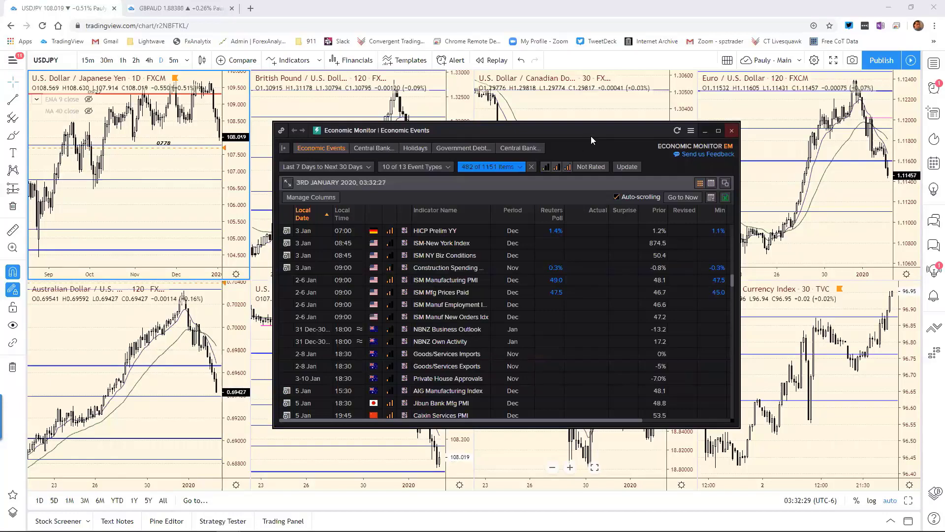
Step: Move the economic calendar out of the way and load EURUSD into the top-left daily chart
{"action": "left_click_drag", "start_coordinate": [403, 130], "coordinate": [0, 205]}
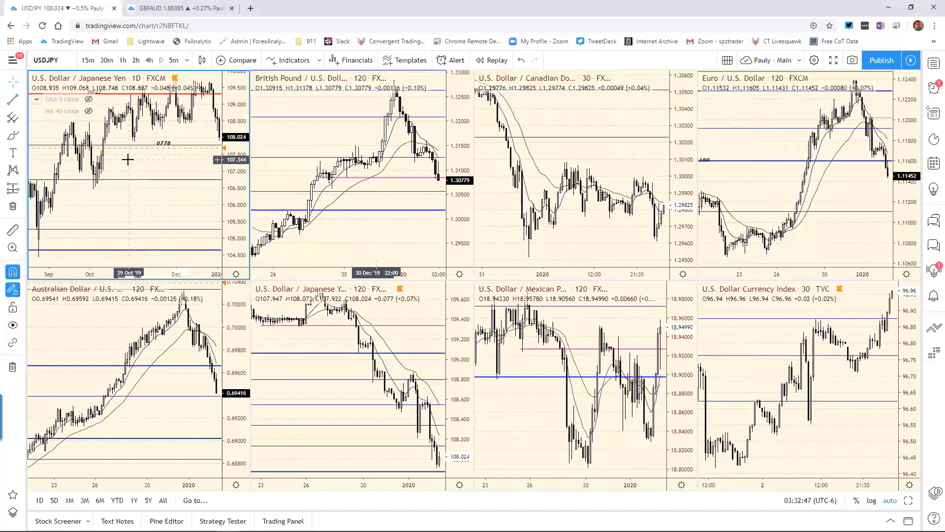
{"action": "type", "text": "EURUSD"}
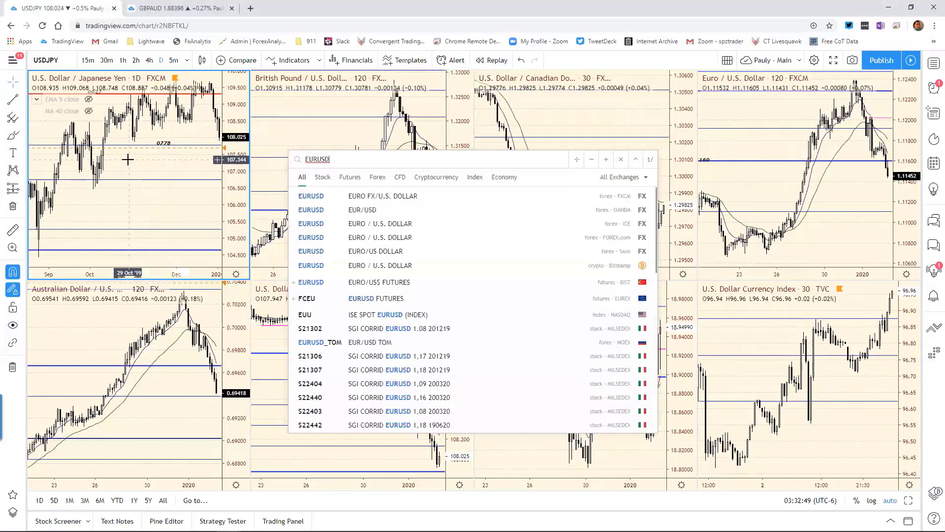
{"action": "key", "text": "Return"}
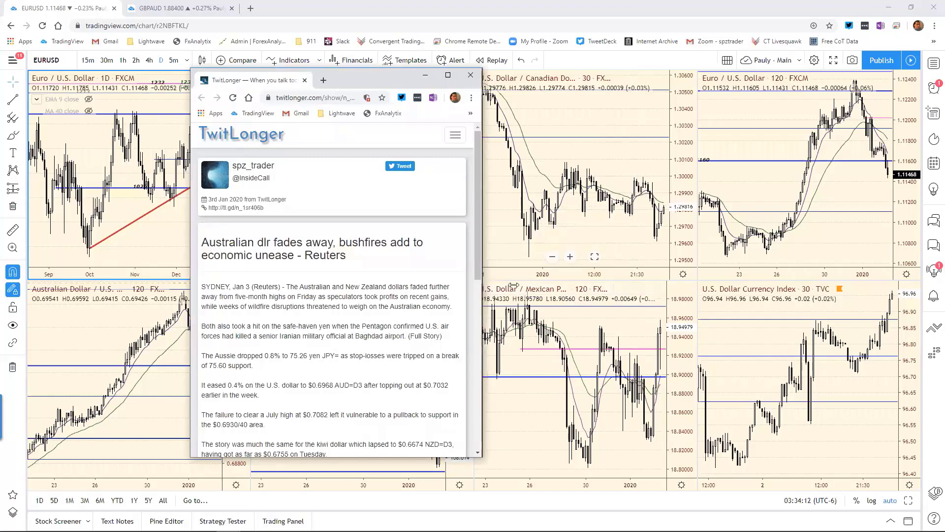
Step: Widen the Australian dollar article window in two stages and shift it further right
{"action": "left_click_drag", "start_coordinate": [513, 286], "coordinate": [579, 286]}
{"action": "scroll", "coordinate": [335, 302], "scroll_direction": "down", "scroll_amount": 1}
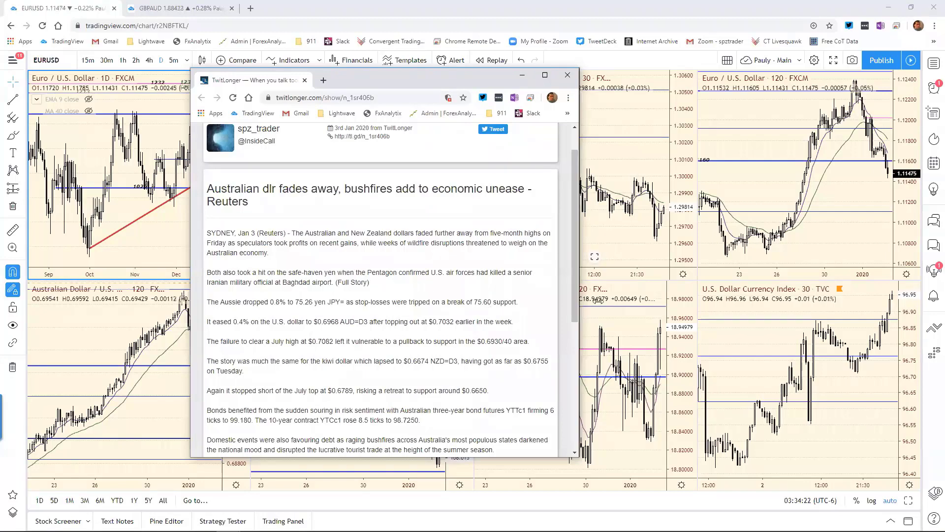
{"action": "left_click_drag", "start_coordinate": [598, 302], "coordinate": [619, 302]}
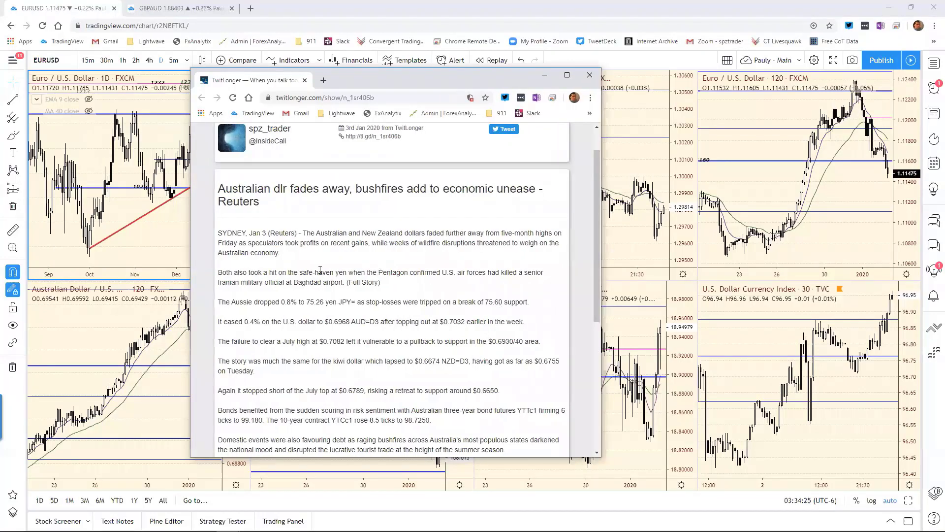
{"action": "left_click_drag", "start_coordinate": [397, 81], "coordinate": [525, 78]}
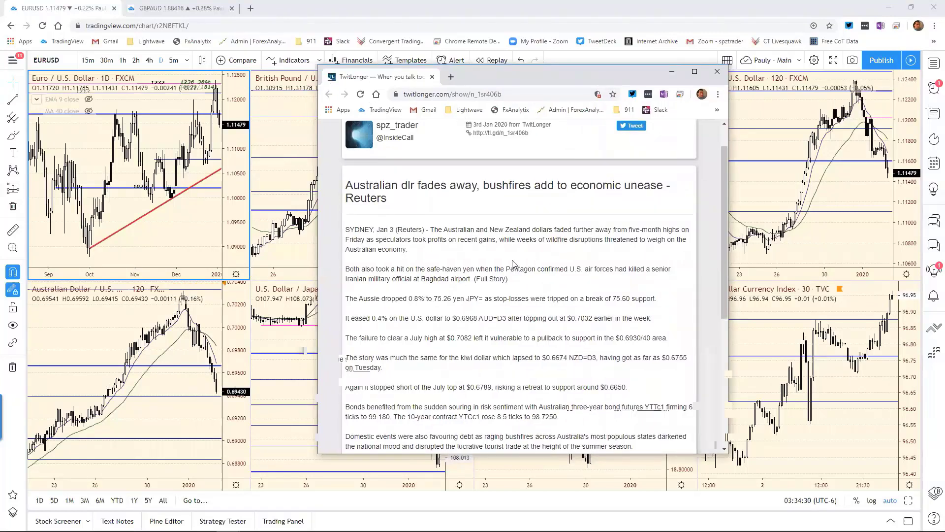
{"action": "scroll", "coordinate": [513, 262], "scroll_direction": "down", "scroll_amount": 1}
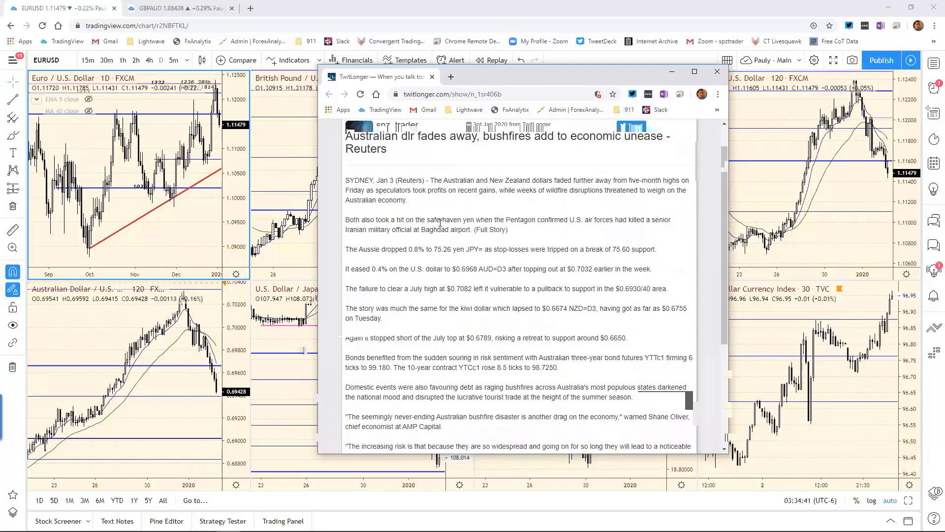
{"action": "scroll", "coordinate": [438, 229], "scroll_direction": "down", "scroll_amount": 1}
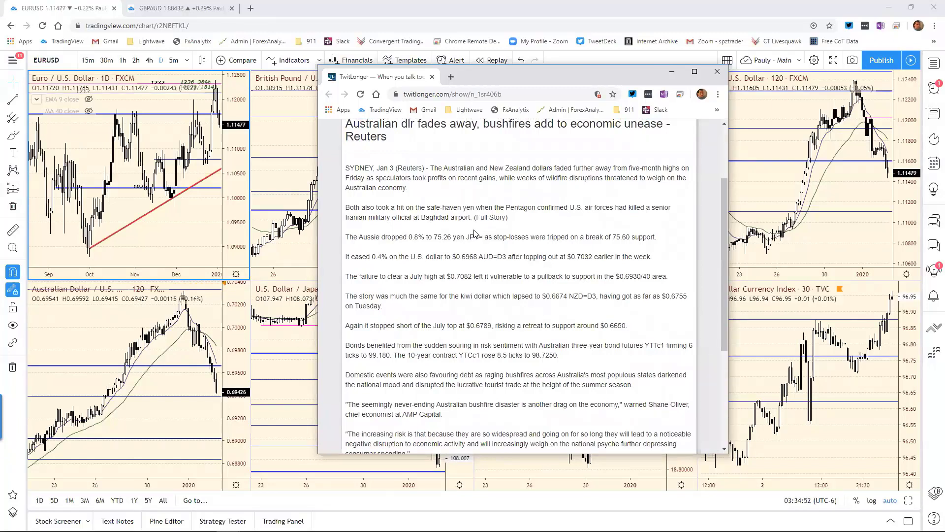
{"action": "scroll", "coordinate": [472, 236], "scroll_direction": "down", "scroll_amount": 3}
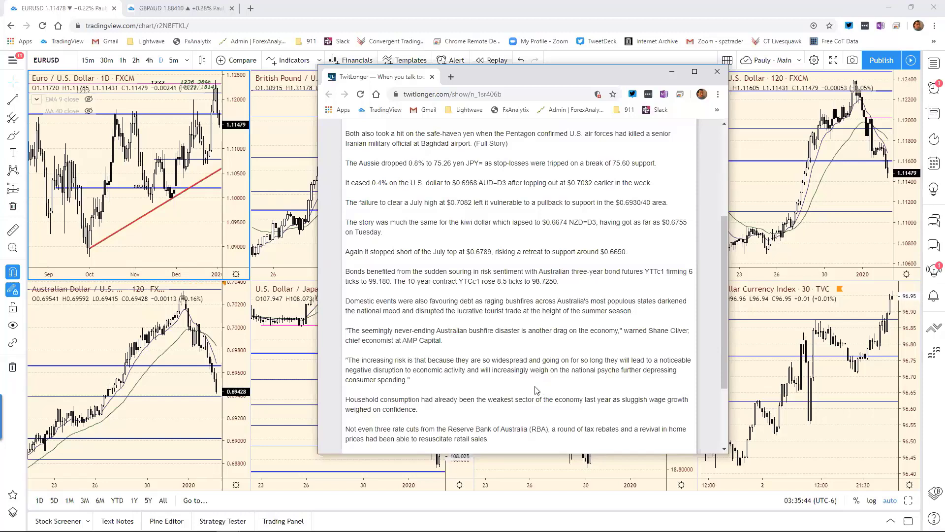
{"action": "scroll", "coordinate": [536, 390], "scroll_direction": "down", "scroll_amount": 2}
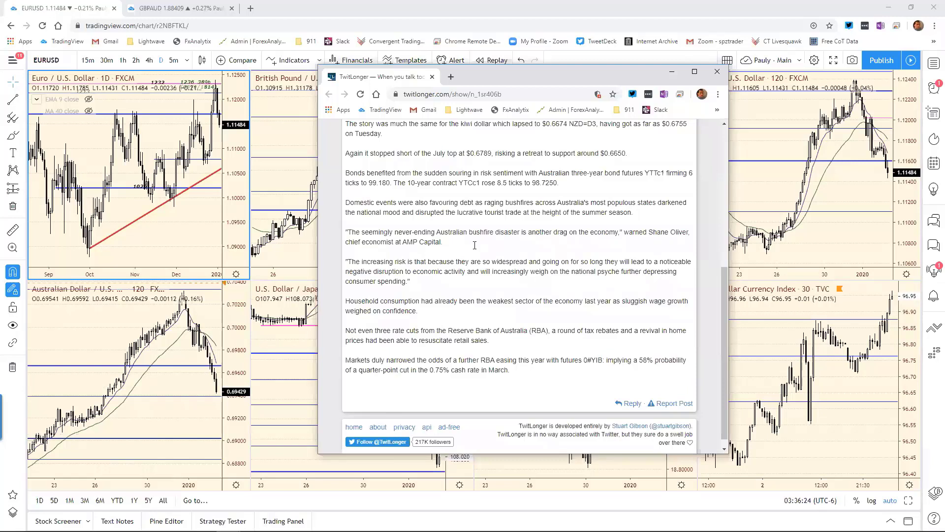
Step: Close the Australian dollar article and bring up the dollar's 9-week-low-against-yen article
{"action": "left_click", "coordinate": [717, 72]}
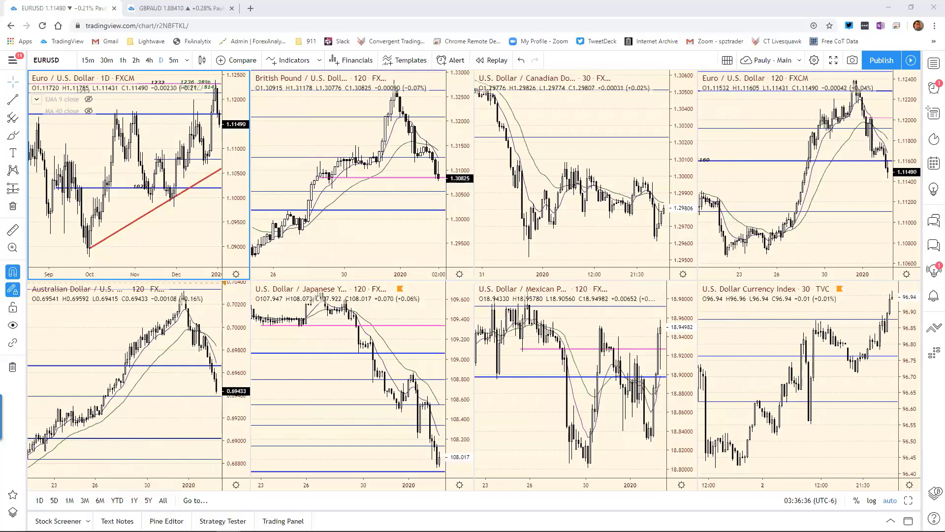
{"action": "key", "text": "alt+Tab"}
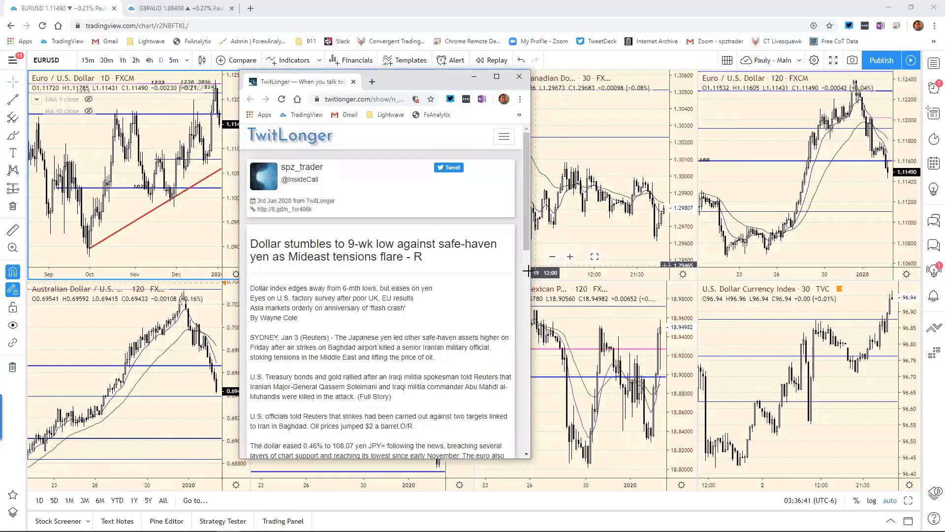
Step: Widen the dollar-versus-yen article window and scroll down through the article body
{"action": "left_click_drag", "start_coordinate": [533, 264], "coordinate": [689, 268]}
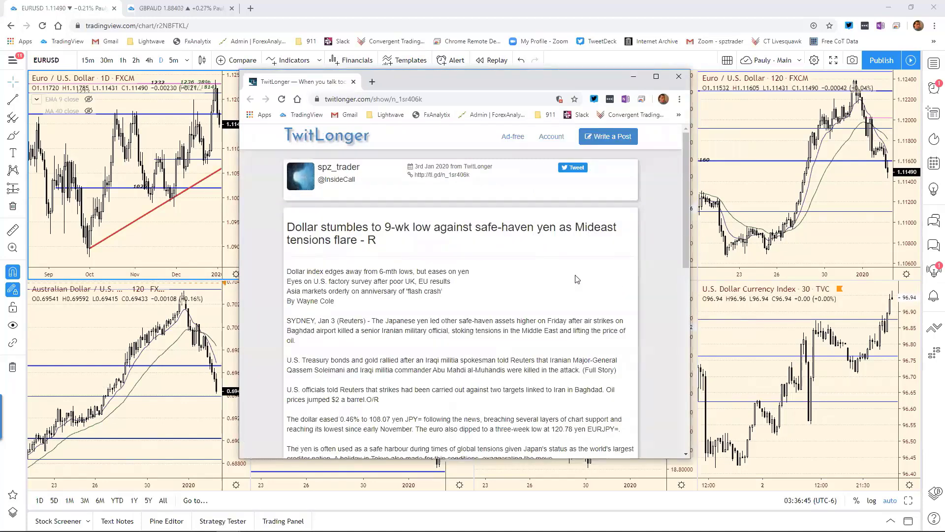
{"action": "scroll", "coordinate": [578, 280], "scroll_direction": "down", "scroll_amount": 1}
{"action": "scroll", "coordinate": [590, 277], "scroll_direction": "down", "scroll_amount": 1}
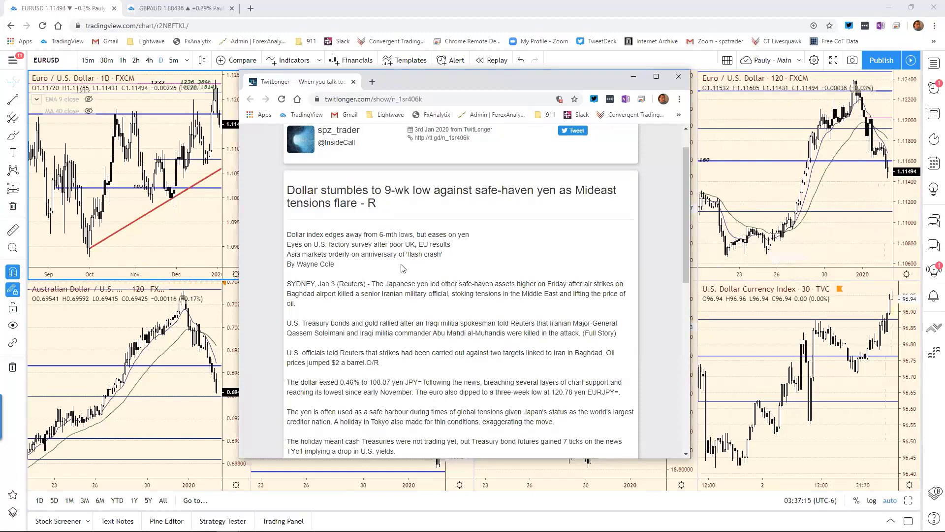
{"action": "scroll", "coordinate": [411, 266], "scroll_direction": "down", "scroll_amount": 1}
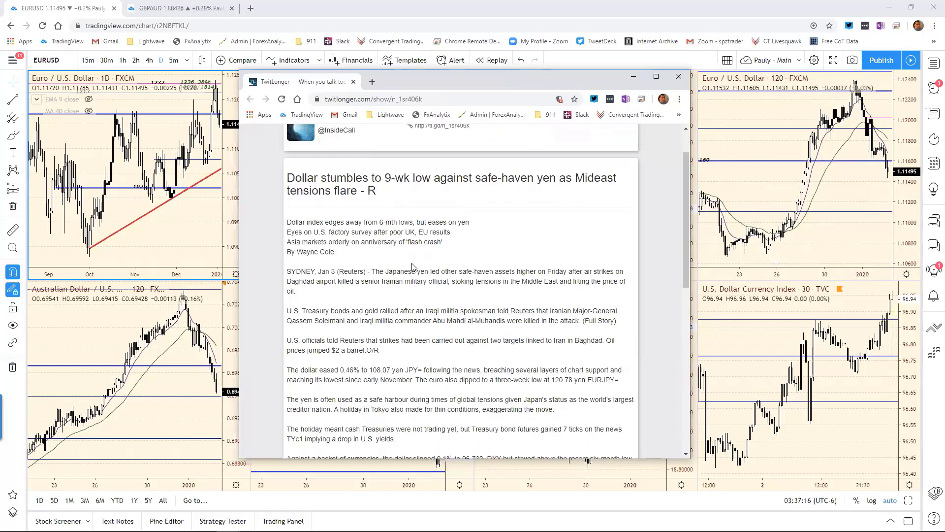
{"action": "scroll", "coordinate": [412, 267], "scroll_direction": "down", "scroll_amount": 1}
{"action": "scroll", "coordinate": [415, 271], "scroll_direction": "down", "scroll_amount": 1}
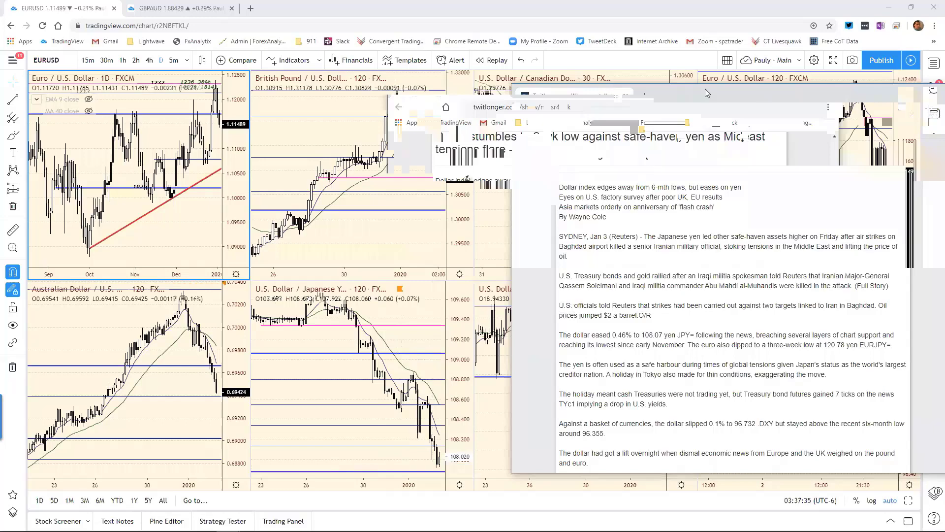
Step: Move the dollar-yen article window from the right side to the centre-left, over the charts
{"action": "left_click_drag", "start_coordinate": [705, 93], "coordinate": [402, 71]}
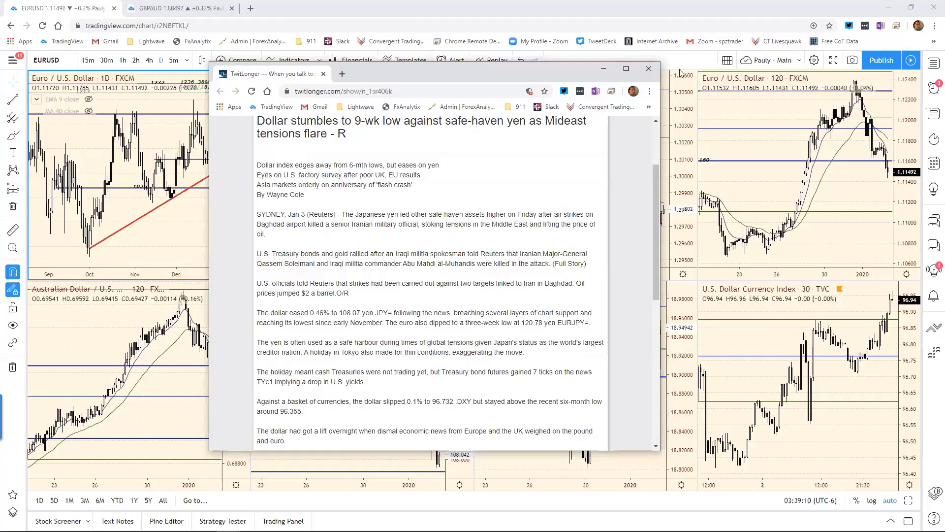
Step: Close the dollar-yen article and bring up the German unemployment post
{"action": "left_click", "coordinate": [649, 71]}
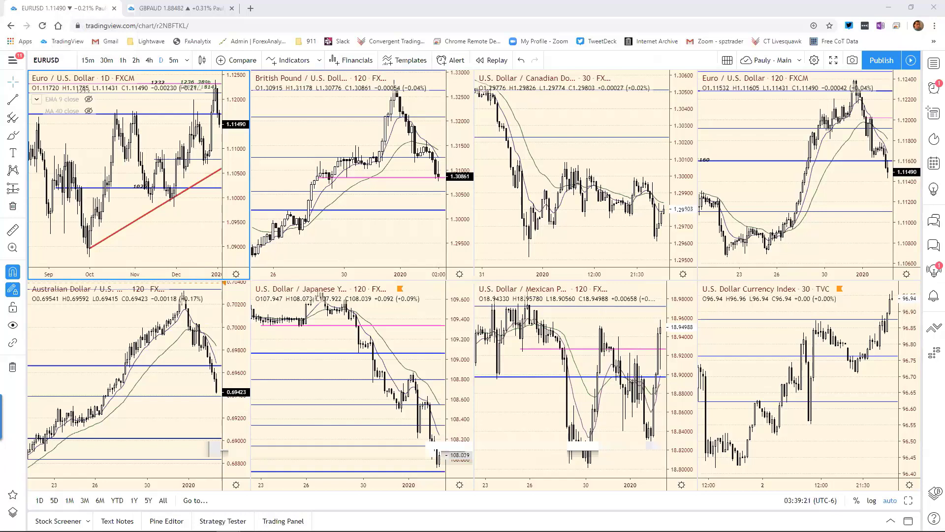
{"action": "key", "text": "alt+Tab"}
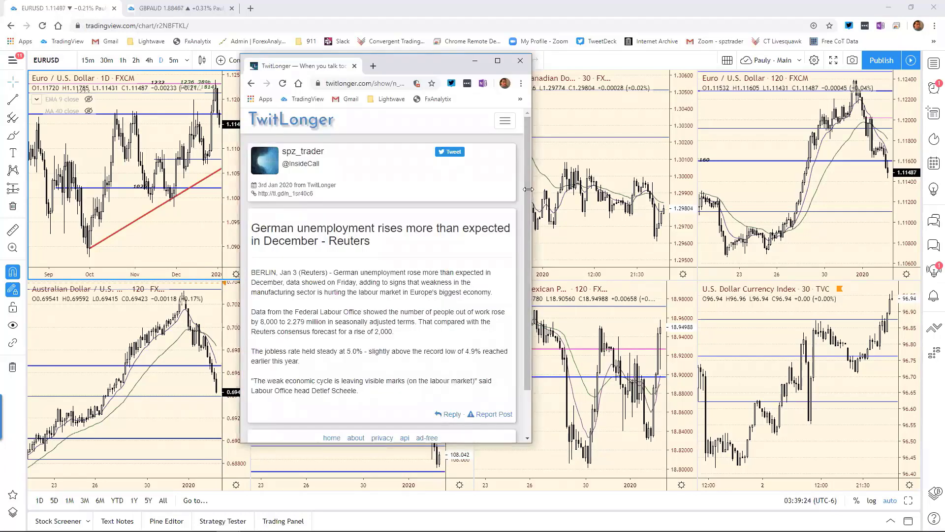
Step: Widen the German unemployment article window so the post reflows into a fuller layout
{"action": "left_click_drag", "start_coordinate": [528, 189], "coordinate": [679, 189]}
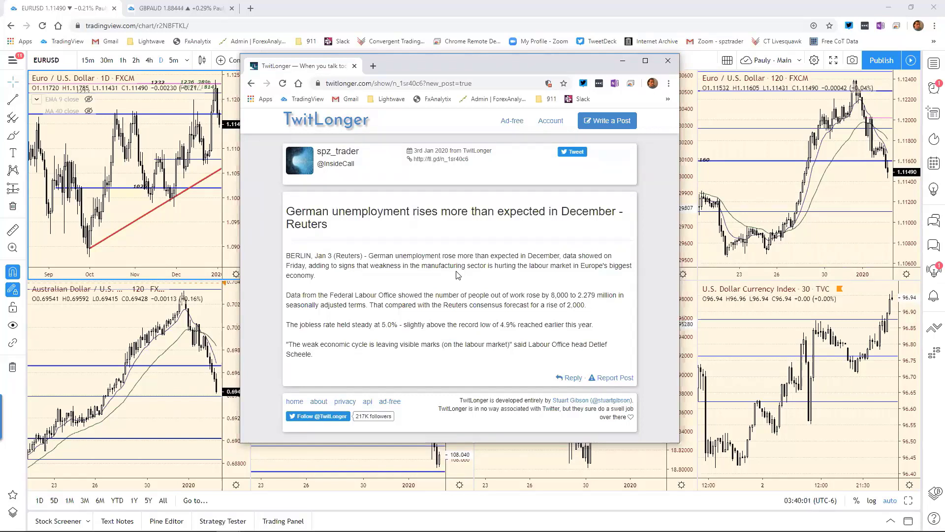
Step: Close the German unemployment post and scroll through the Euro zone bond yields article
{"action": "left_click", "coordinate": [667, 62]}
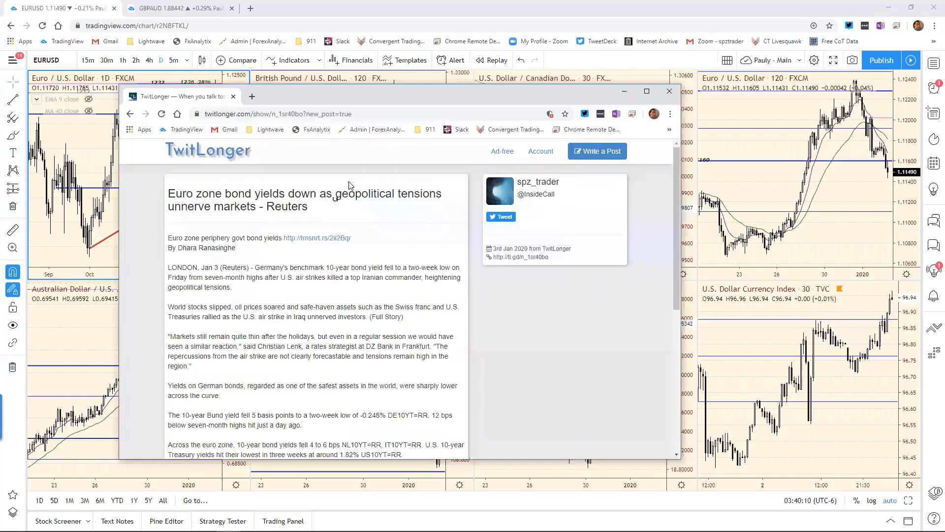
{"action": "scroll", "coordinate": [371, 268], "scroll_direction": "down", "scroll_amount": 1}
{"action": "scroll", "coordinate": [370, 269], "scroll_direction": "down", "scroll_amount": 1}
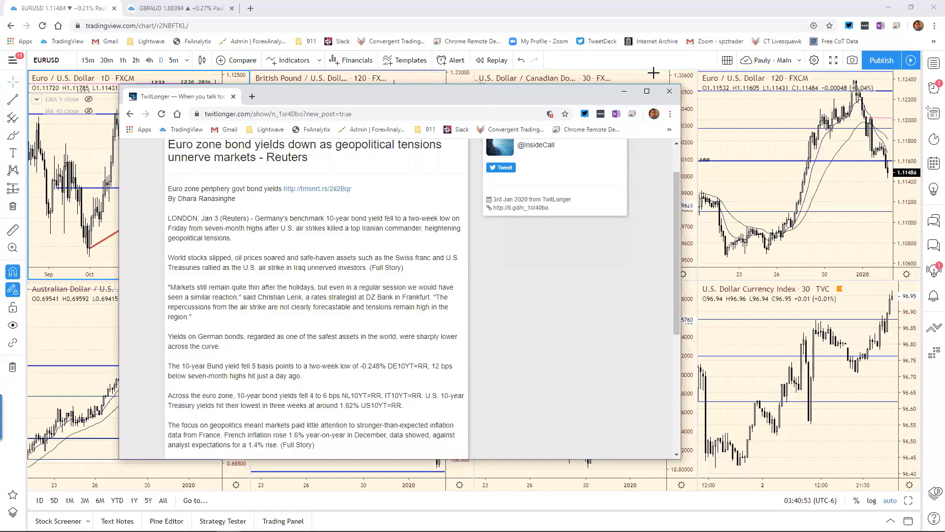
Step: Close the Euro zone bond yields article and maximize the EURUSD daily chart pane
{"action": "left_click", "coordinate": [670, 93]}
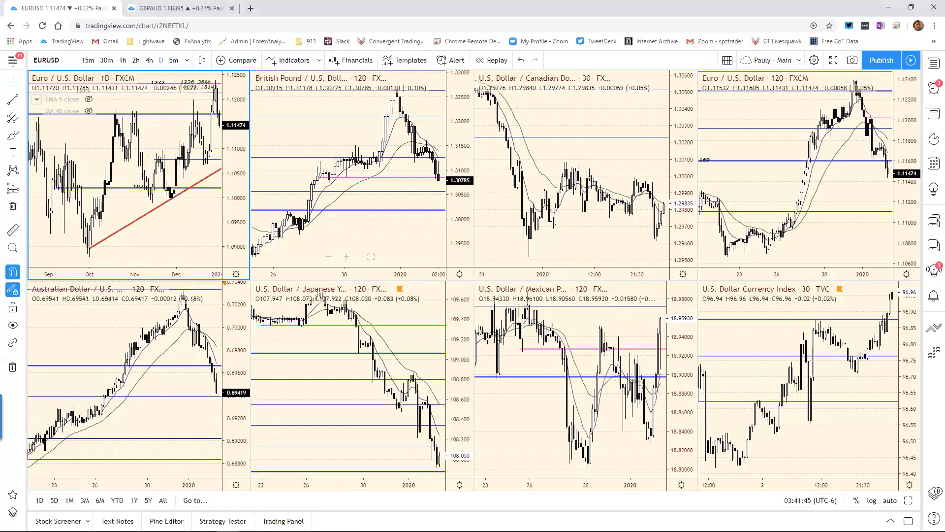
{"action": "left_click", "coordinate": [907, 501]}
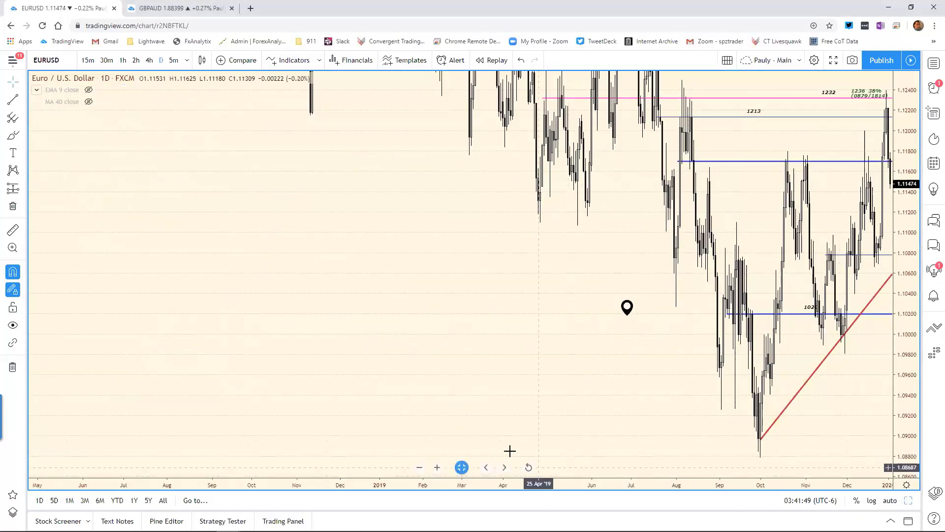
Step: Reset and zoom the EURUSD daily chart, raise the 1.1169 level slightly, then restore the eight-chart grid
{"action": "left_click", "coordinate": [528, 467]}
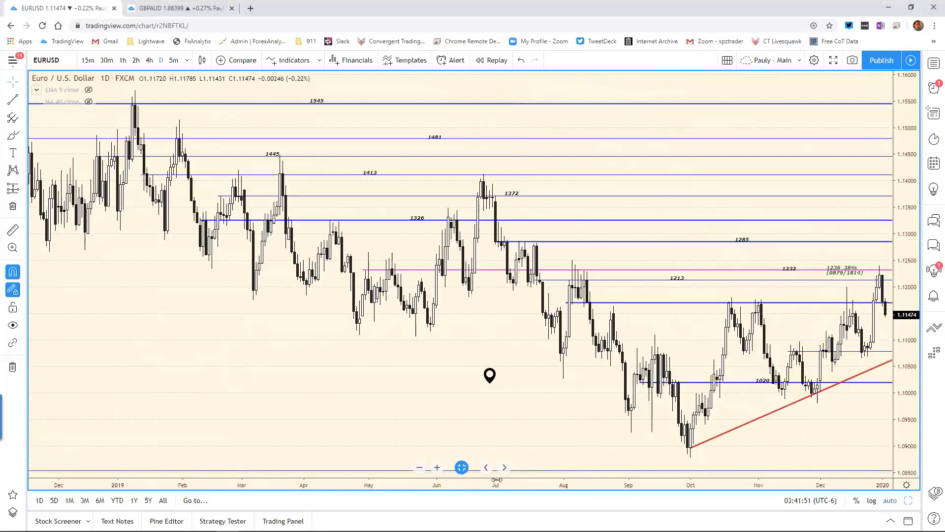
{"action": "scroll", "coordinate": [285, 394], "scroll_direction": "up", "scroll_amount": 4}
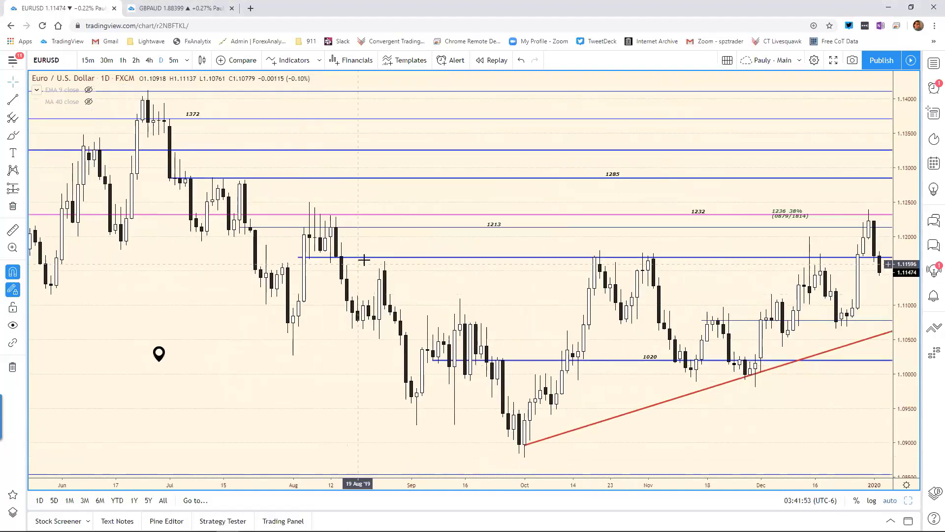
{"action": "left_click_drag", "start_coordinate": [375, 258], "coordinate": [374, 257]}
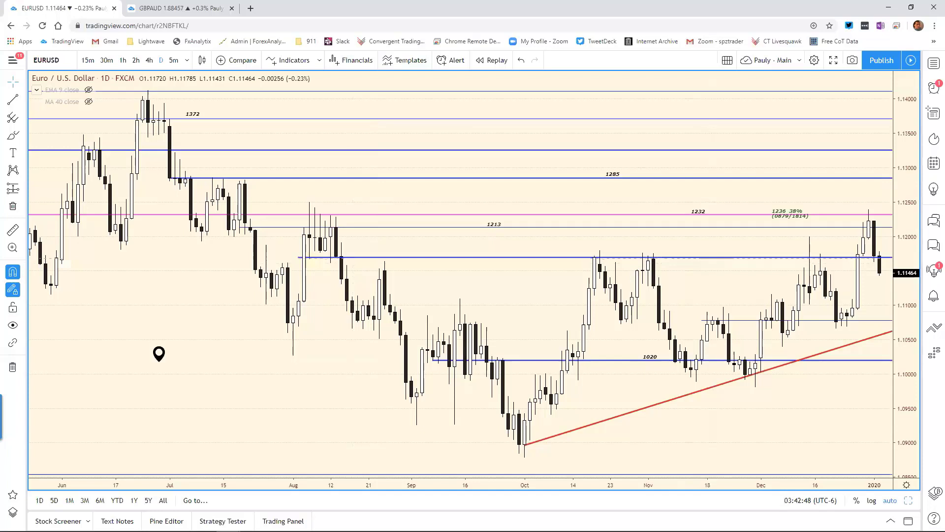
{"action": "left_click", "coordinate": [908, 500]}
Step: Maximize the EURUSD 2-hour chart to review its 1247, 1160 and 1052 levels
{"action": "left_click", "coordinate": [843, 202]}
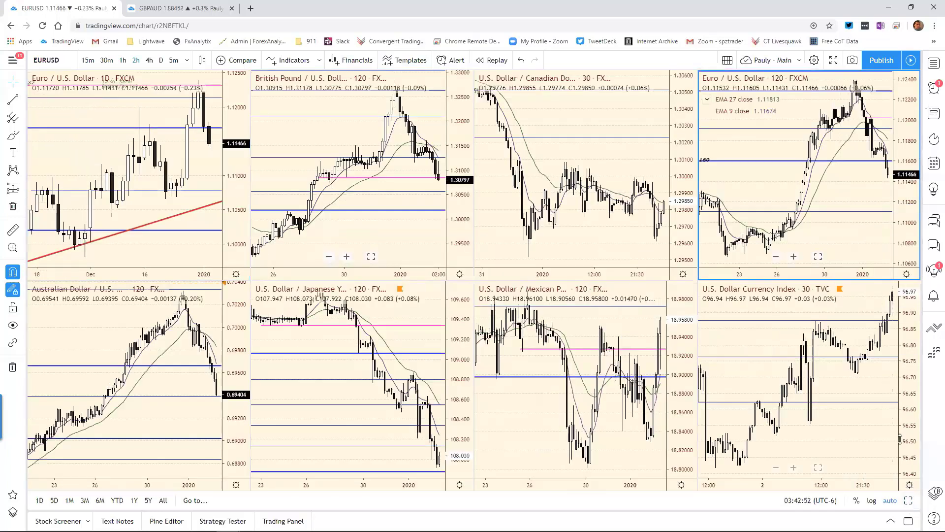
{"action": "left_click", "coordinate": [908, 499]}
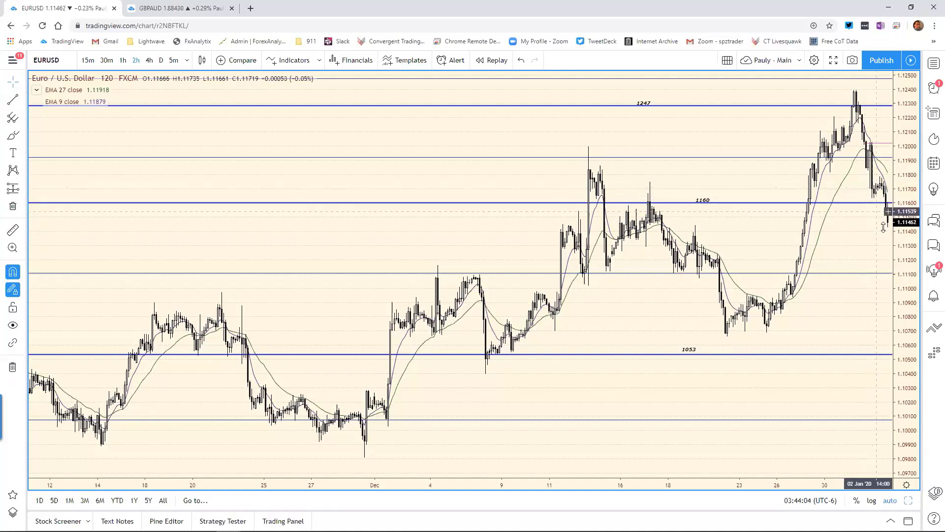
Step: Load GBPUSD into the grid's daily chart, then maximize the EURUSD 2-hour chart again
{"action": "left_click", "coordinate": [908, 500]}
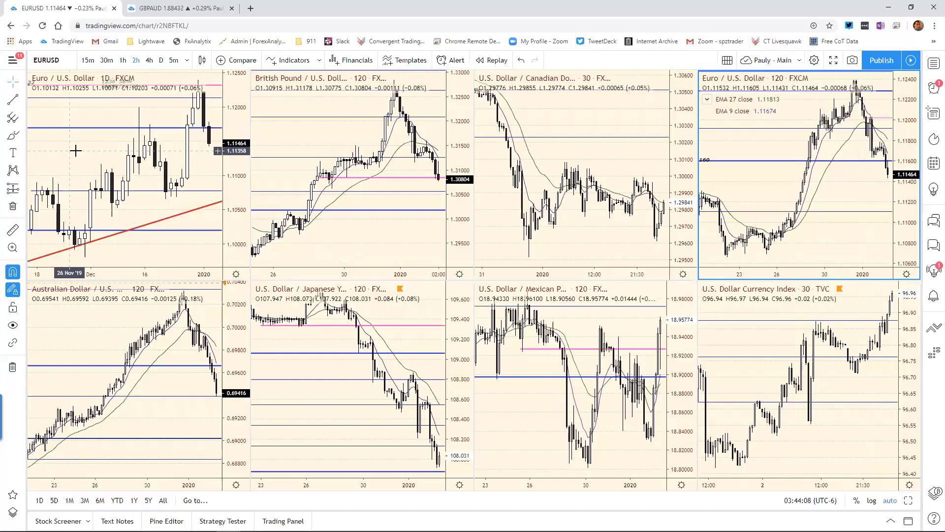
{"action": "left_click", "coordinate": [96, 155]}
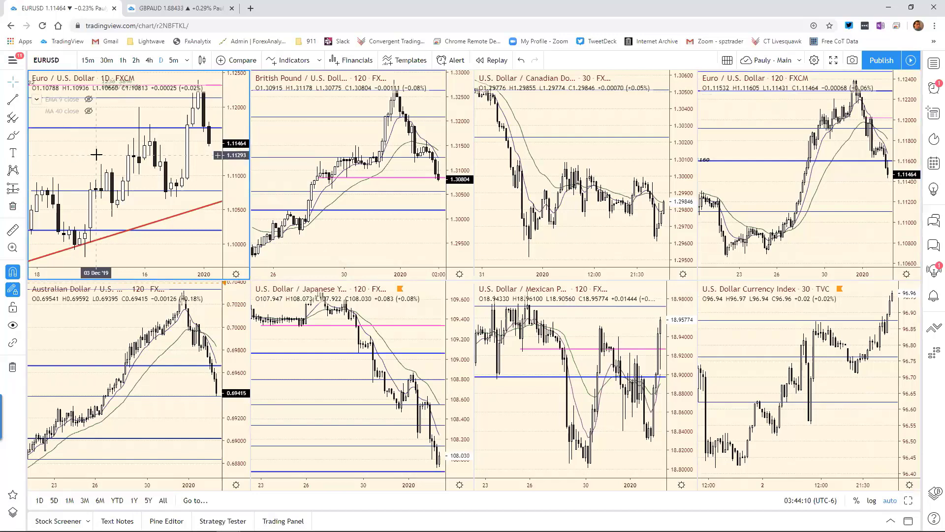
{"action": "type", "text": "GBPUSD"}
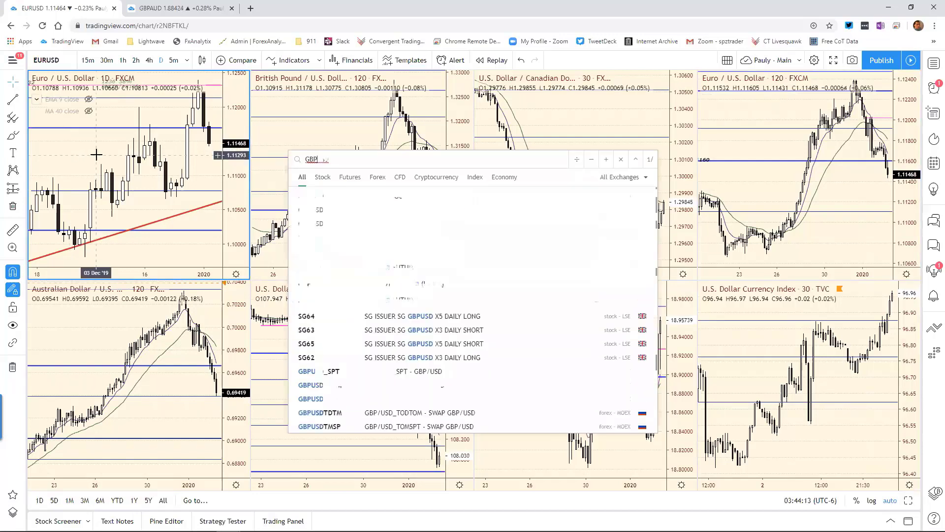
{"action": "key", "text": "Return"}
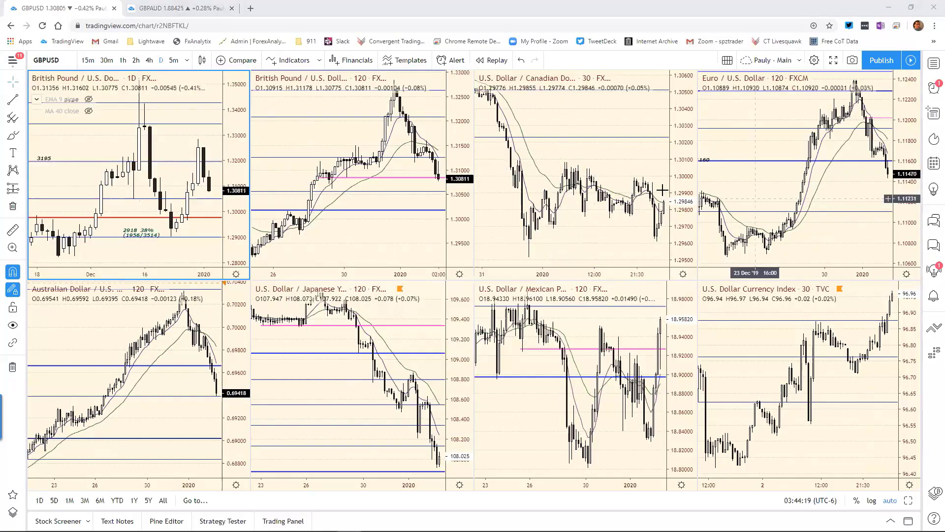
{"action": "left_click", "coordinate": [816, 193]}
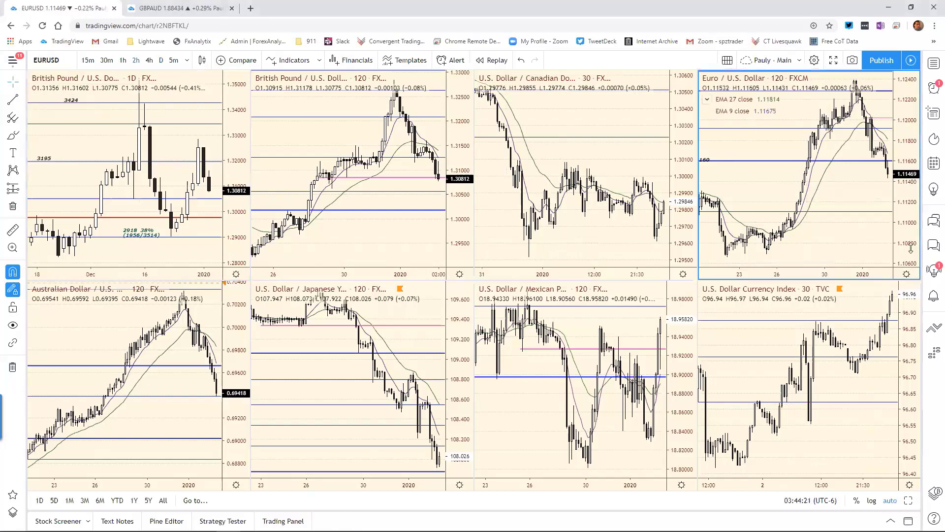
{"action": "left_click", "coordinate": [908, 500]}
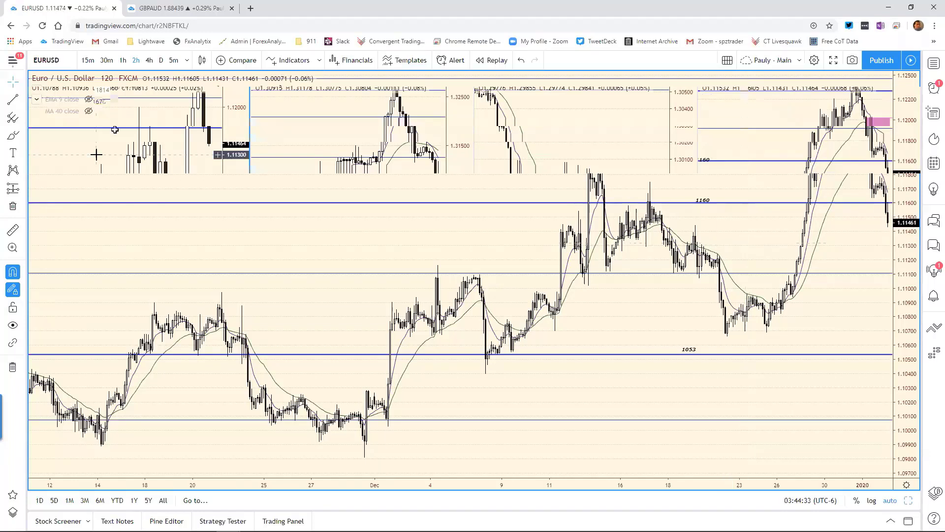
{"action": "key", "text": "alt+Tab"}
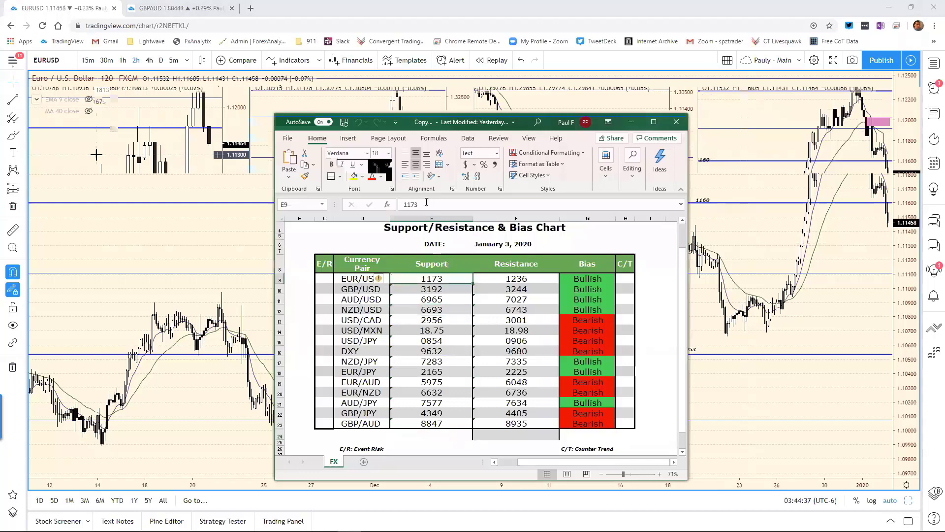
{"action": "left_click", "coordinate": [427, 202]}
{"action": "key", "text": "BackSpace"}
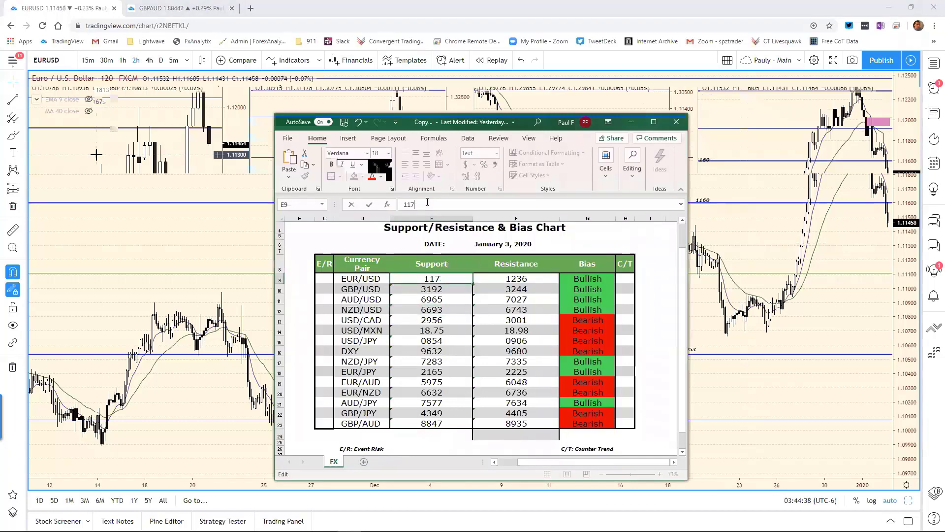
{"action": "key", "text": "BackSpace"}
{"action": "type", "text": "45"}
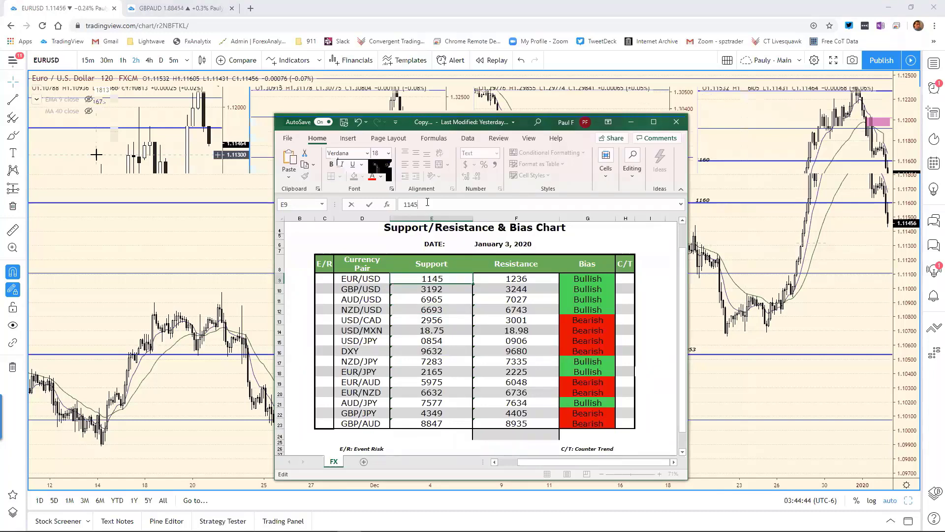
{"action": "type", "text": "/30"}
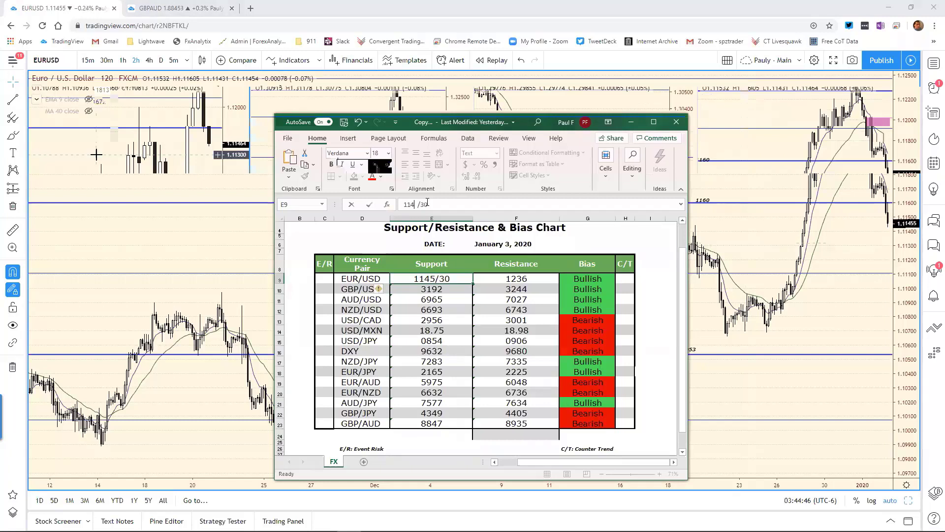
{"action": "key", "text": "Return"}
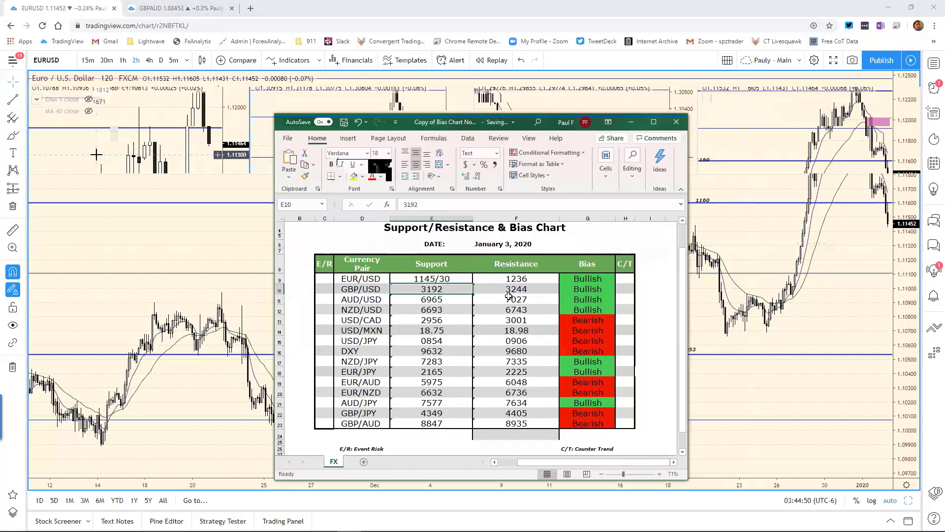
{"action": "left_click", "coordinate": [521, 279]}
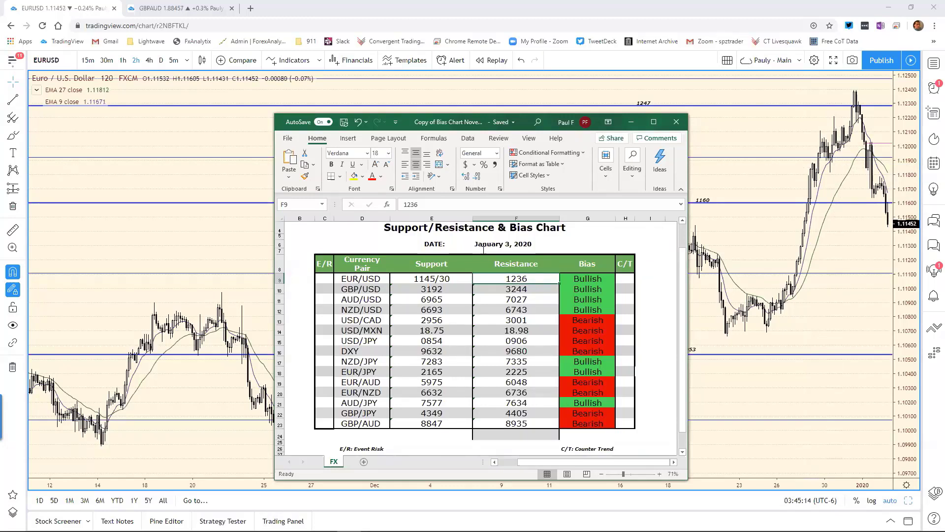
{"action": "key", "text": "F2"}
{"action": "key", "text": "BackSpace"}
{"action": "key", "text": "BackSpace"}
{"action": "key", "text": "BackSpace"}
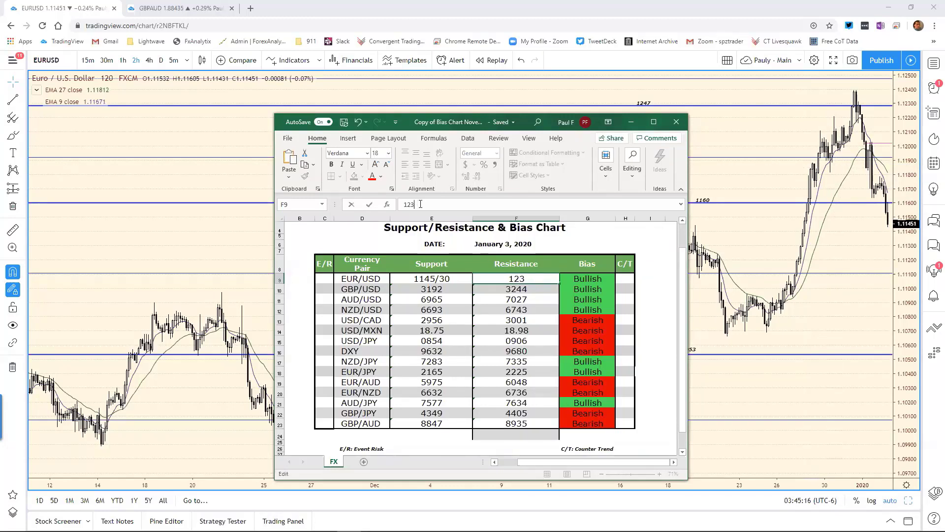
{"action": "type", "text": "185"}
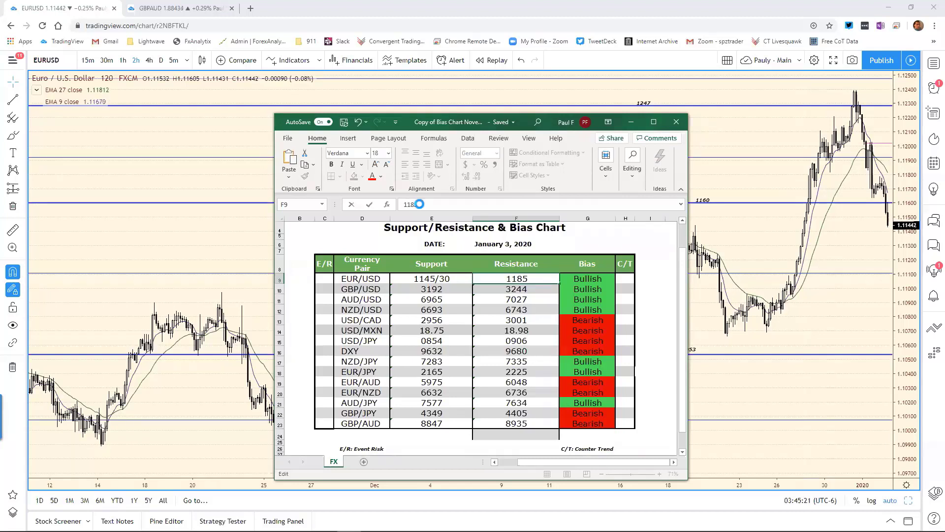
{"action": "key", "text": "Return"}
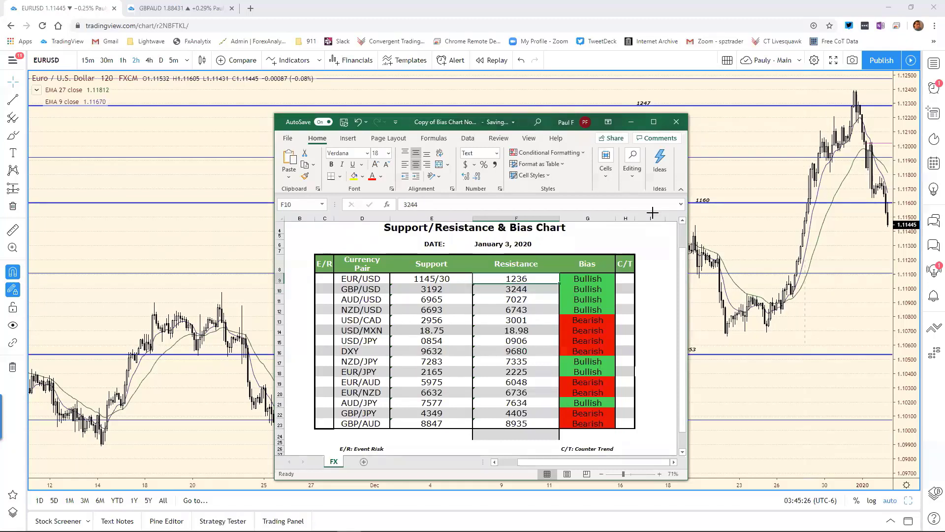
{"action": "key", "text": "ctrl+z"}
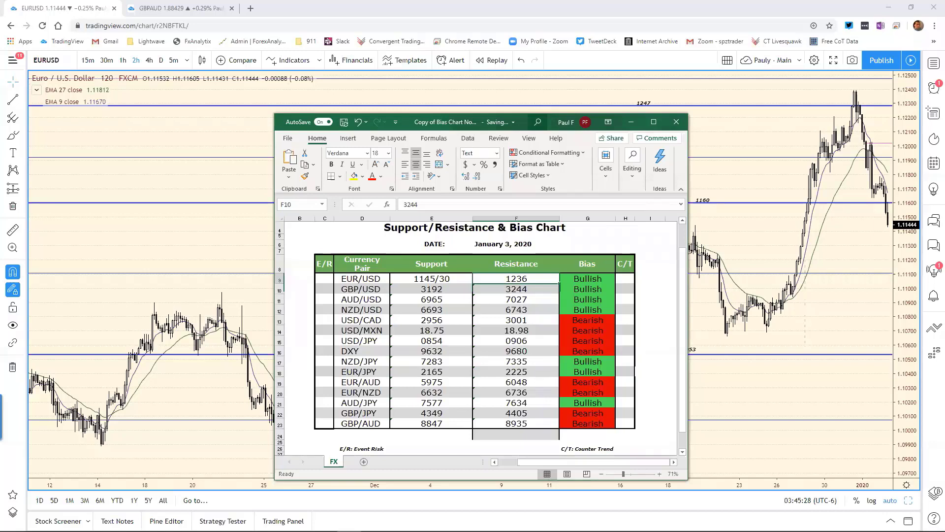
{"action": "left_click_drag", "start_coordinate": [531, 118], "coordinate": [0, 118]}
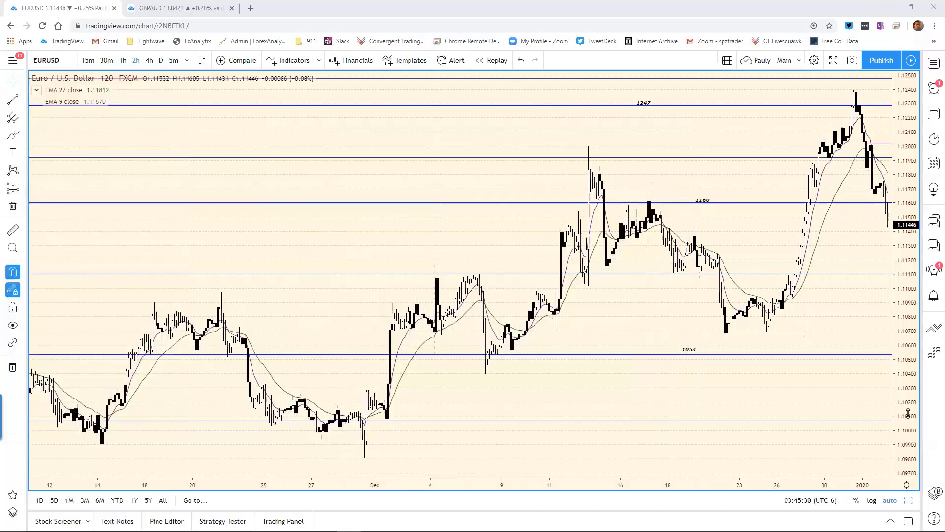
Step: Maximize the GBP/USD daily chart, zoom out over a longer history, then restore the eight-chart grid
{"action": "left_click", "coordinate": [907, 501]}
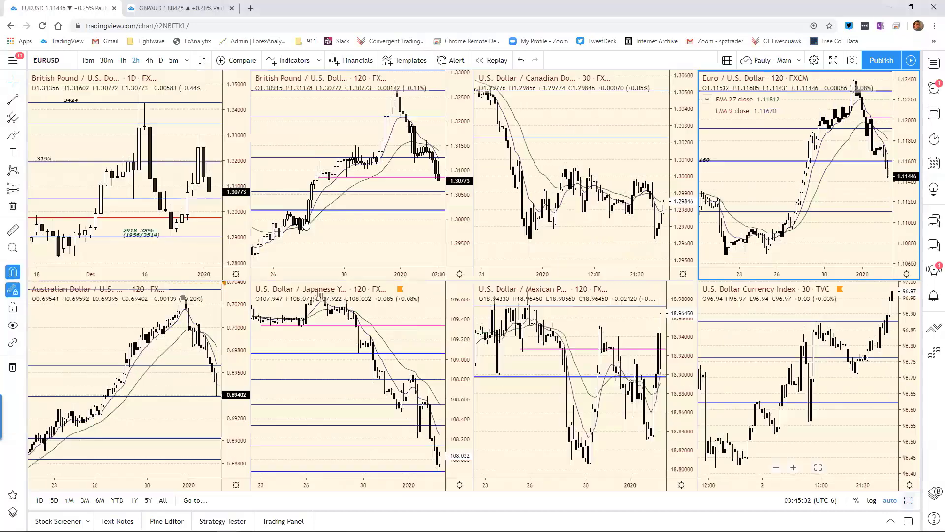
{"action": "left_click", "coordinate": [181, 128]}
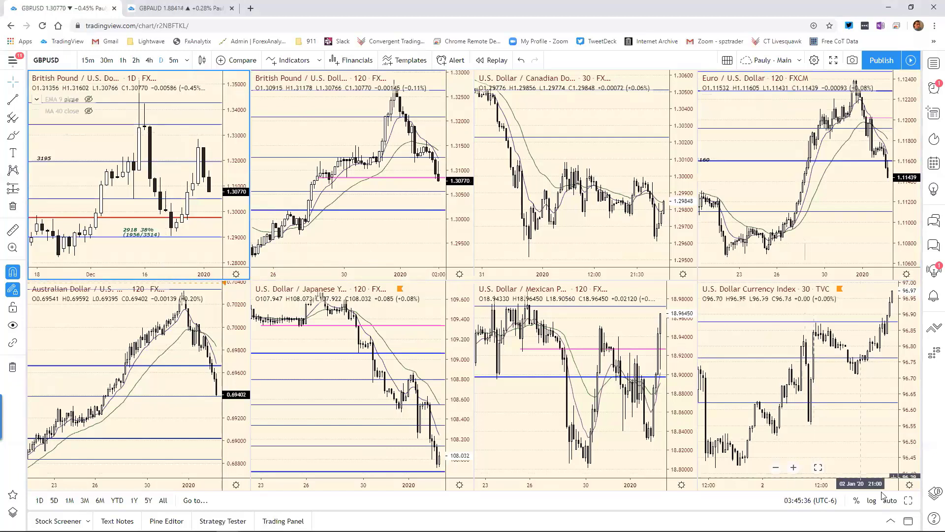
{"action": "left_click", "coordinate": [908, 500]}
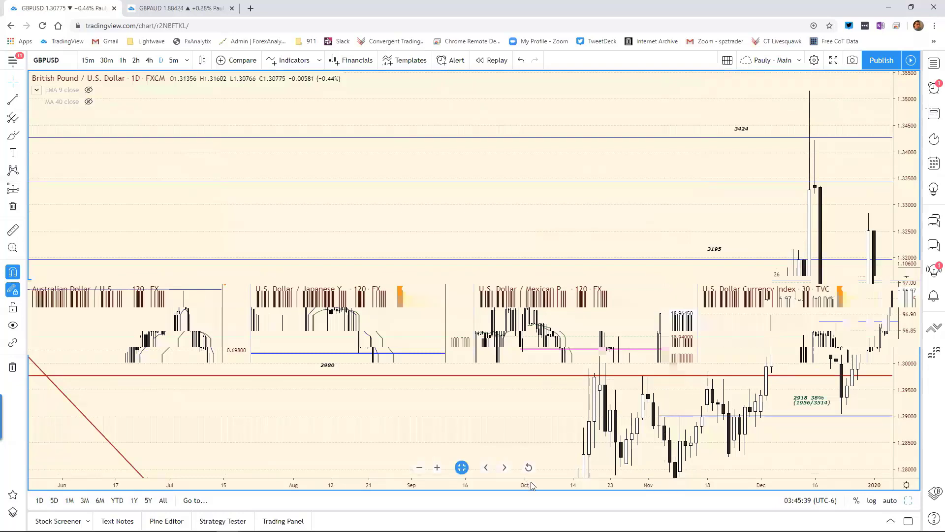
{"action": "scroll", "coordinate": [527, 477], "scroll_direction": "down", "scroll_amount": 3}
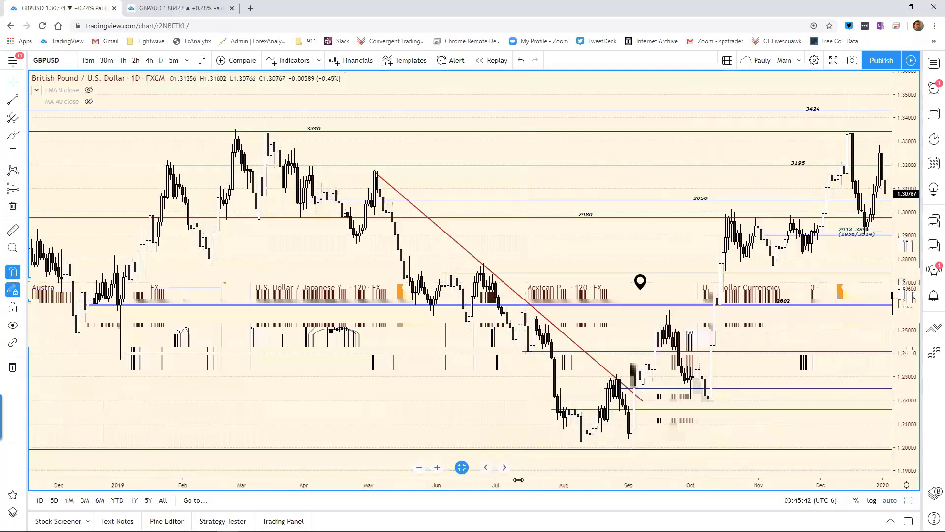
{"action": "left_click_drag", "start_coordinate": [519, 485], "coordinate": [566, 486]}
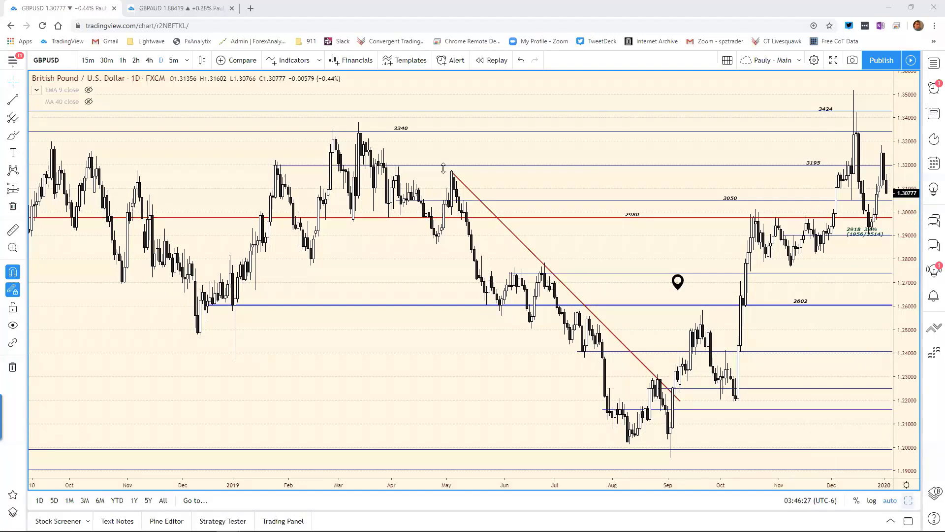
{"action": "key", "text": "alt+Return"}
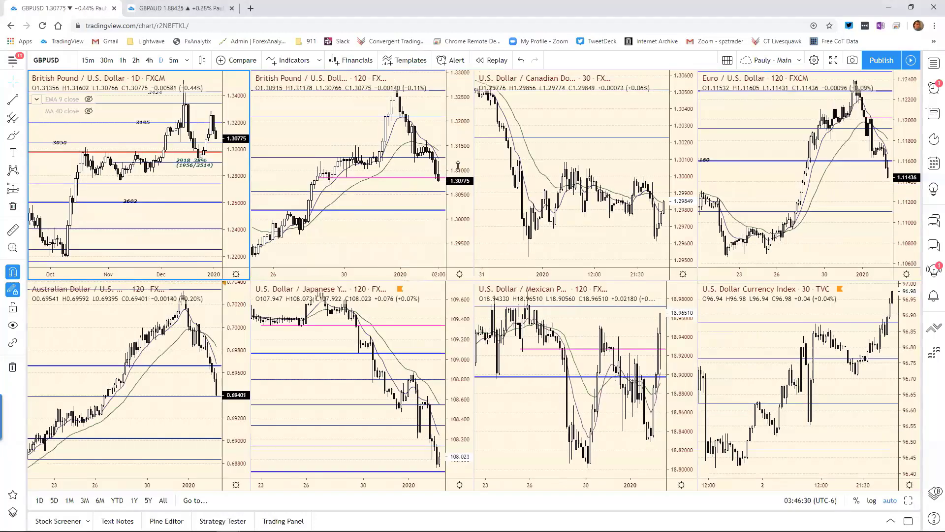
Step: Maximize the GBP/USD 2-hour chart with its 3263, 3128 and 2889 levels
{"action": "left_click", "coordinate": [457, 165]}
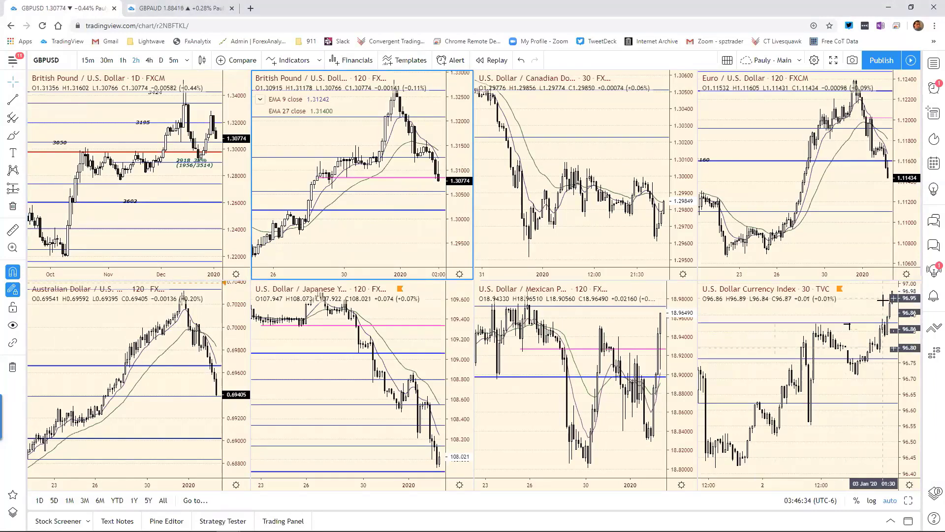
{"action": "left_click", "coordinate": [908, 501]}
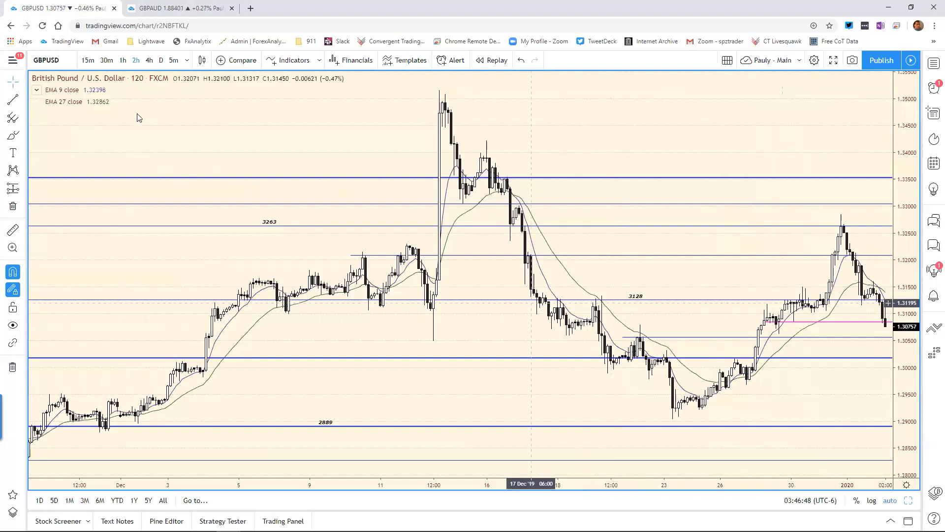
Step: Set GBP/USD support to 3072 in the bias chart, then move the spreadsheet aside to view the chart
{"action": "key", "text": "alt+Tab"}
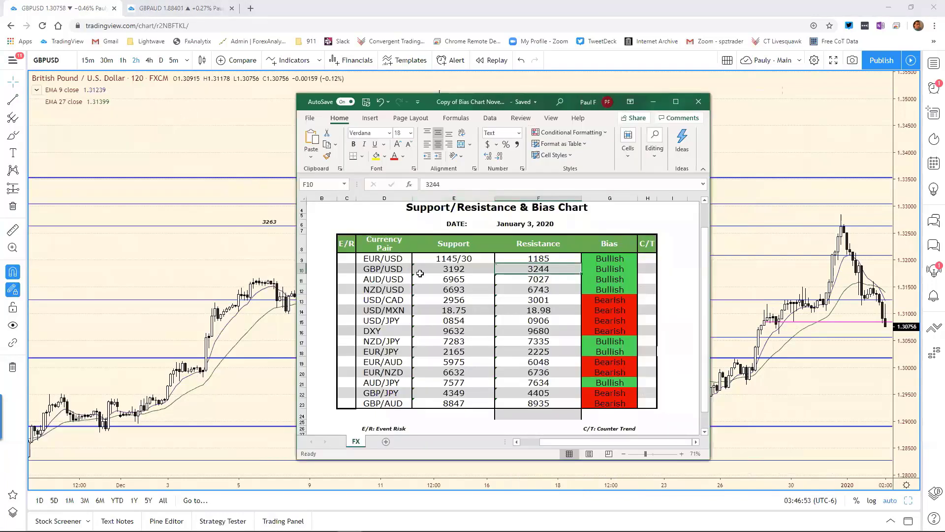
{"action": "left_click", "coordinate": [453, 271]}
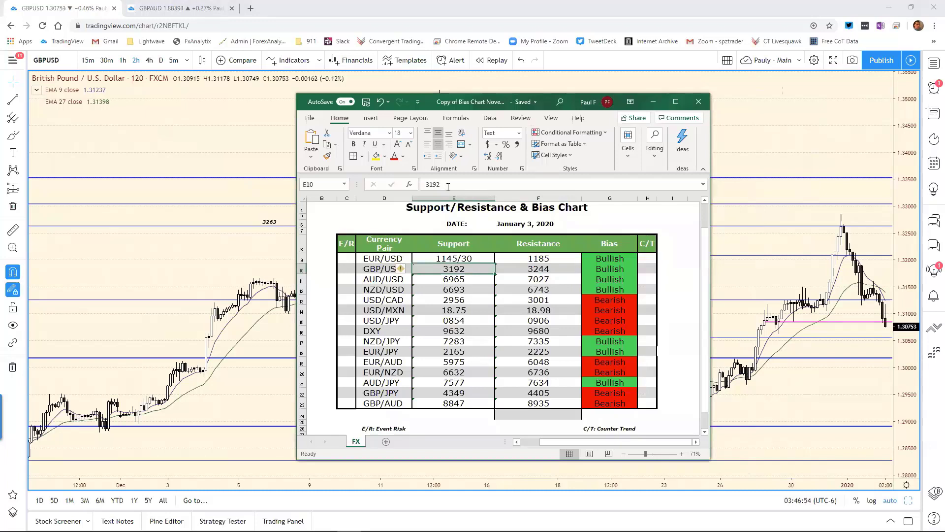
{"action": "left_click_drag", "start_coordinate": [441, 185], "coordinate": [399, 180]}
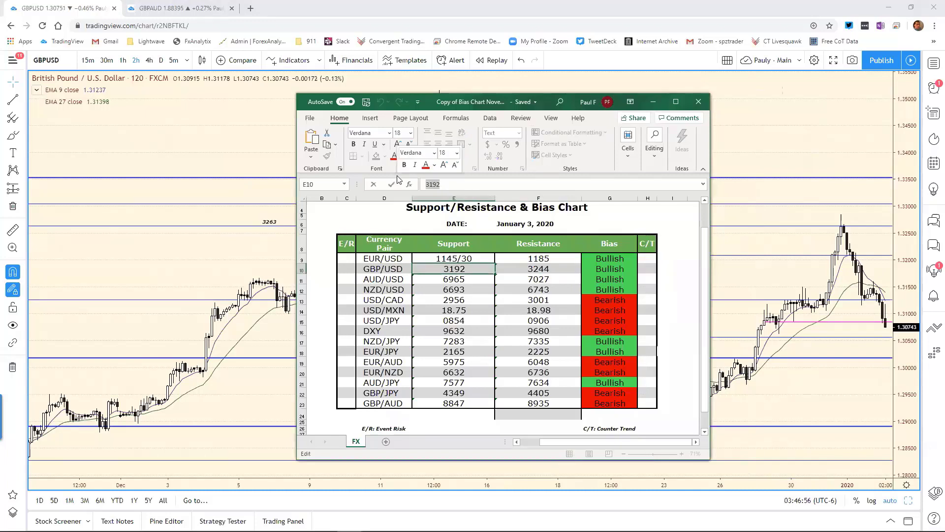
{"action": "type", "text": "3072"}
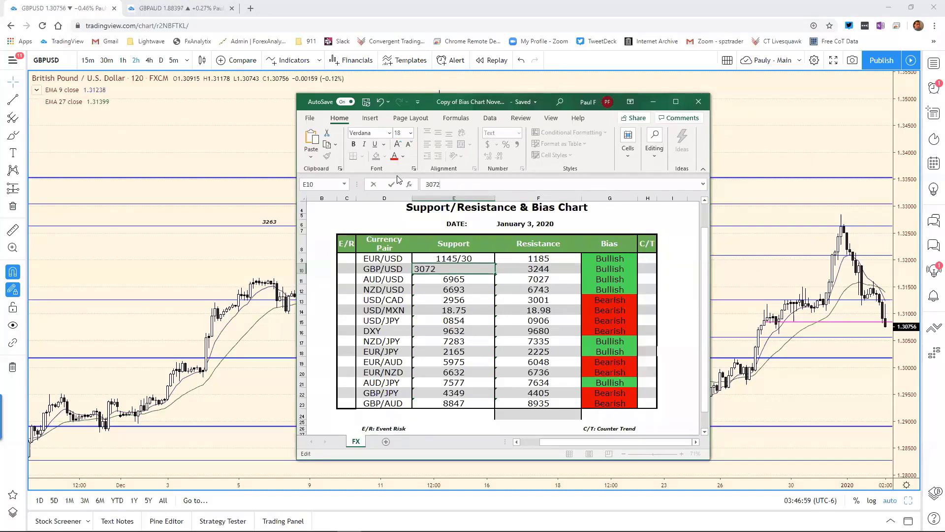
{"action": "key", "text": "Return"}
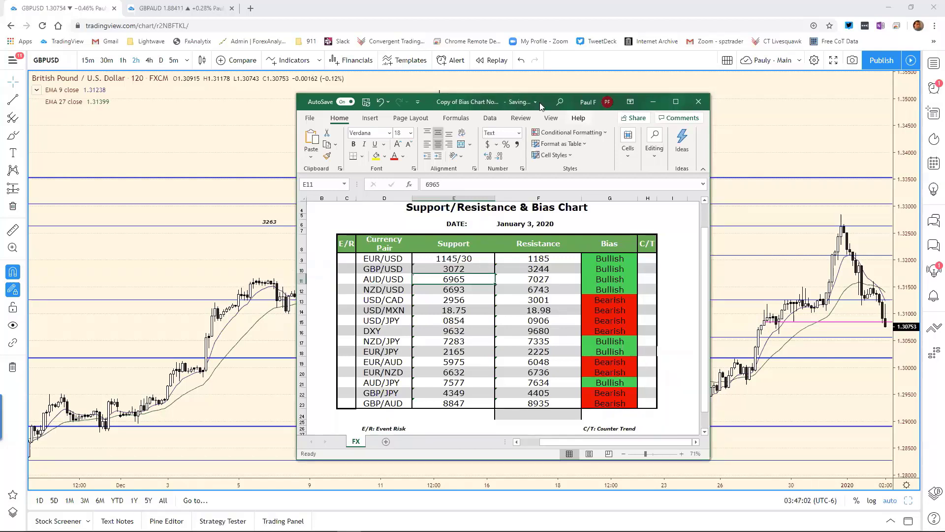
{"action": "left_click_drag", "start_coordinate": [540, 105], "coordinate": [28, 101]}
{"action": "left_click", "coordinate": [480, 253]}
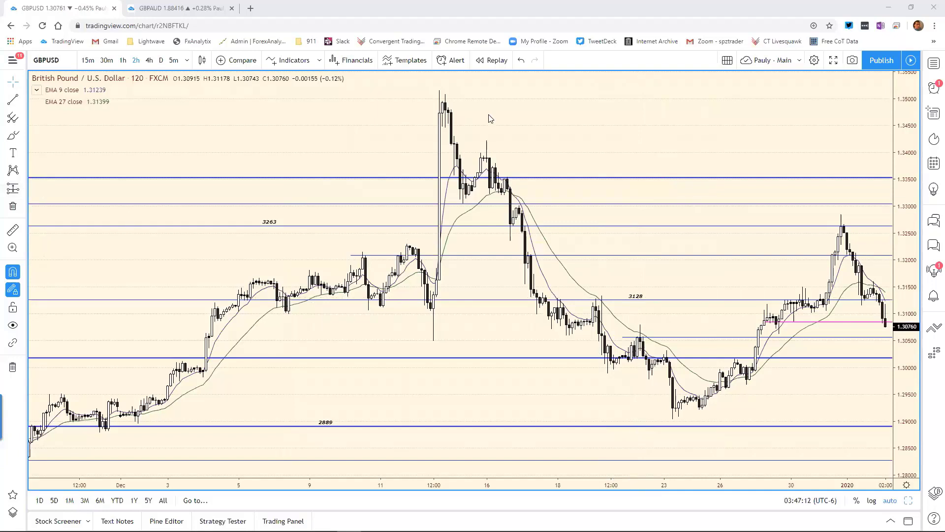
Step: Revise GBP/USD resistance in the bias chart from 3244 to 3128
{"action": "key", "text": "alt+Tab"}
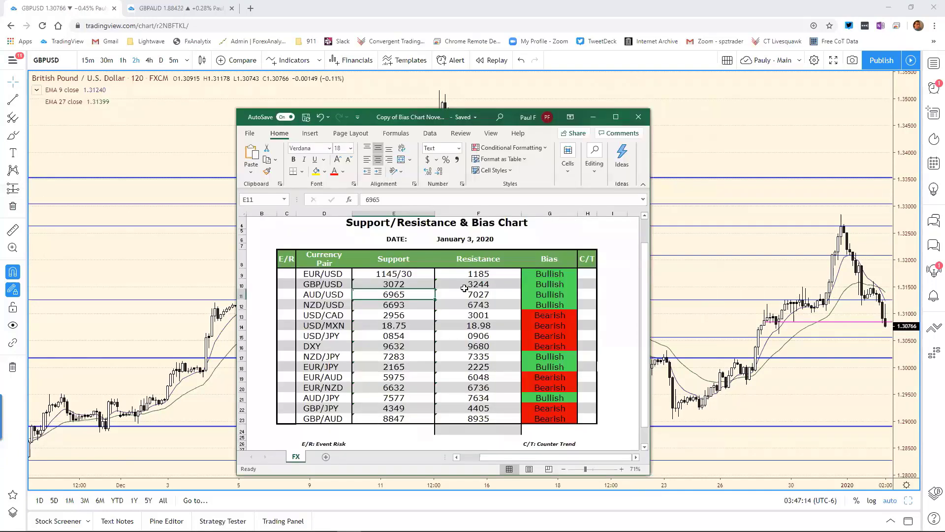
{"action": "left_click", "coordinate": [437, 284]}
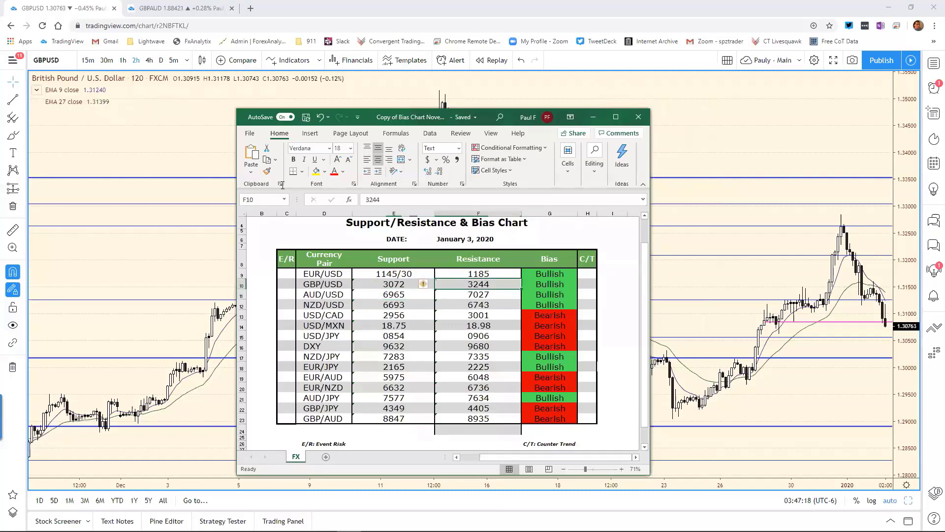
{"action": "key", "text": "F2"}
{"action": "type", "text": "3128"}
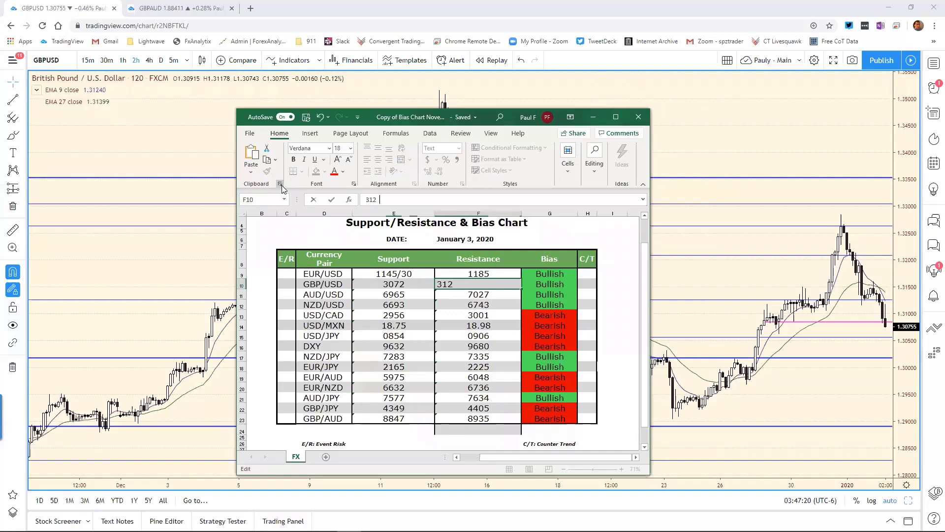
{"action": "key", "text": "Return"}
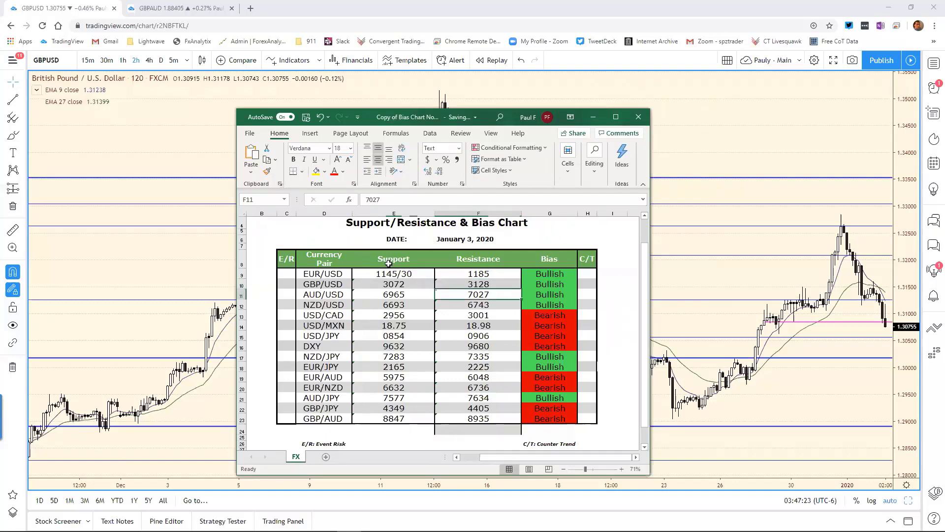
{"action": "left_click", "coordinate": [329, 226]}
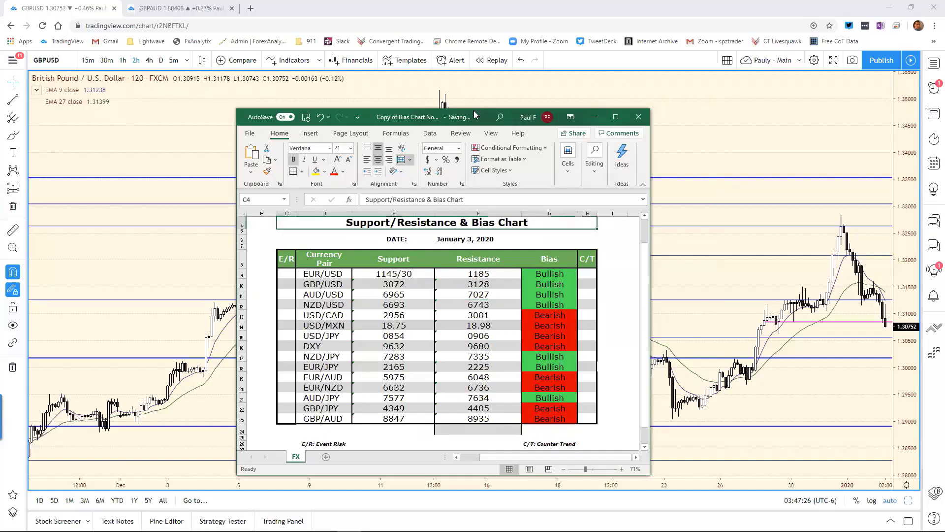
Step: Switch the TradingView chart to AUDUSD
{"action": "left_click_drag", "start_coordinate": [495, 121], "coordinate": [0, 106]}
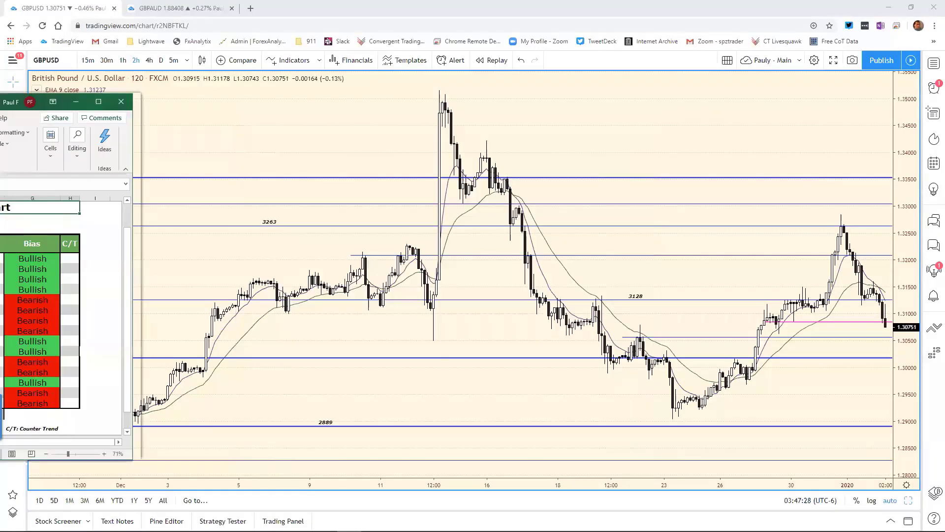
{"action": "left_click", "coordinate": [540, 232]}
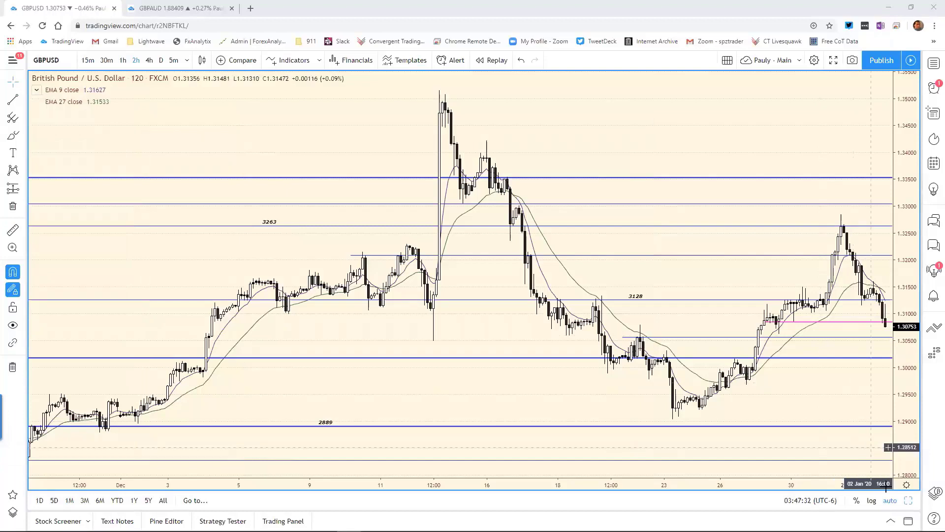
{"action": "type", "text": "A"}
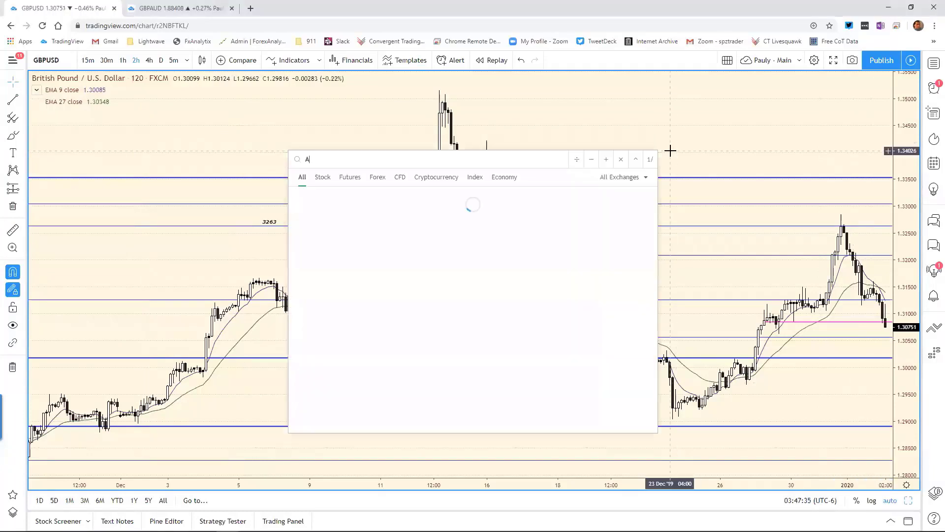
{"action": "type", "text": "UDUSD"}
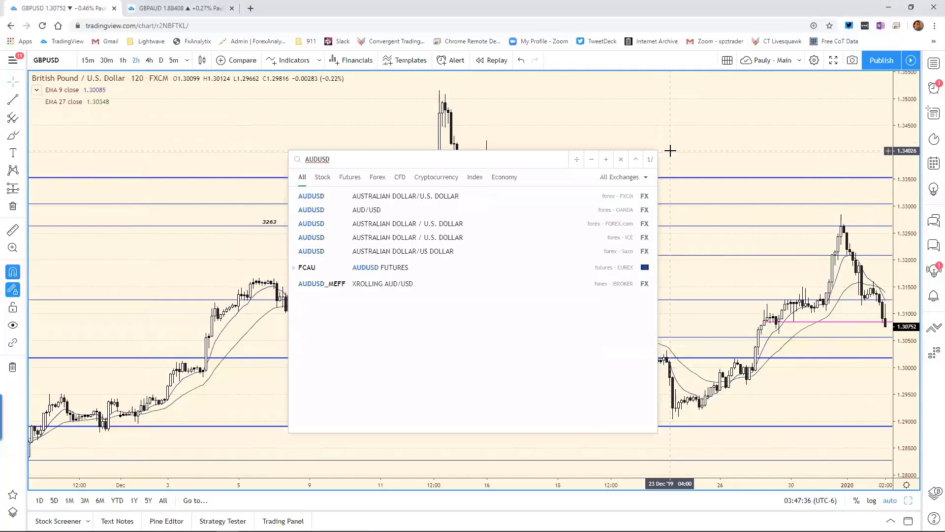
{"action": "key", "text": "Return"}
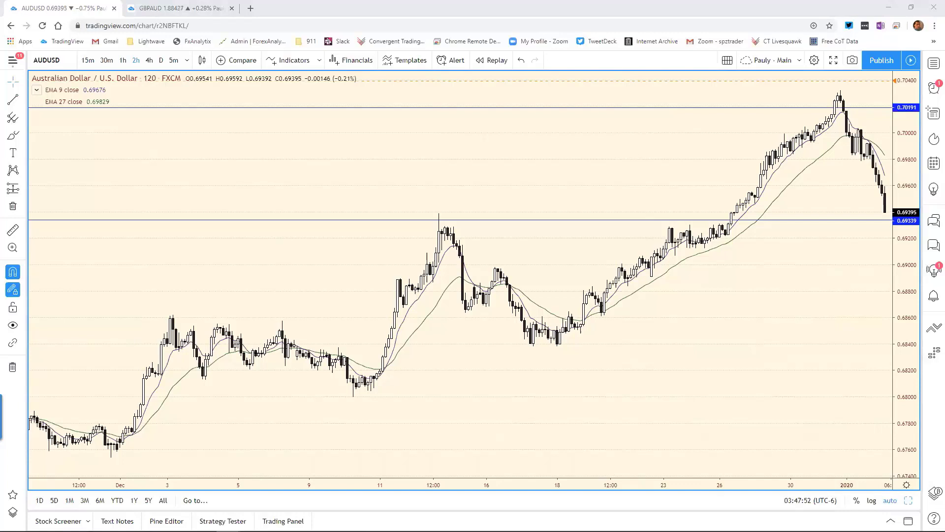
Step: Load AUDUSD into the daily chart of the eight-chart grid
{"action": "mouse_move", "coordinate": [334, 526]}
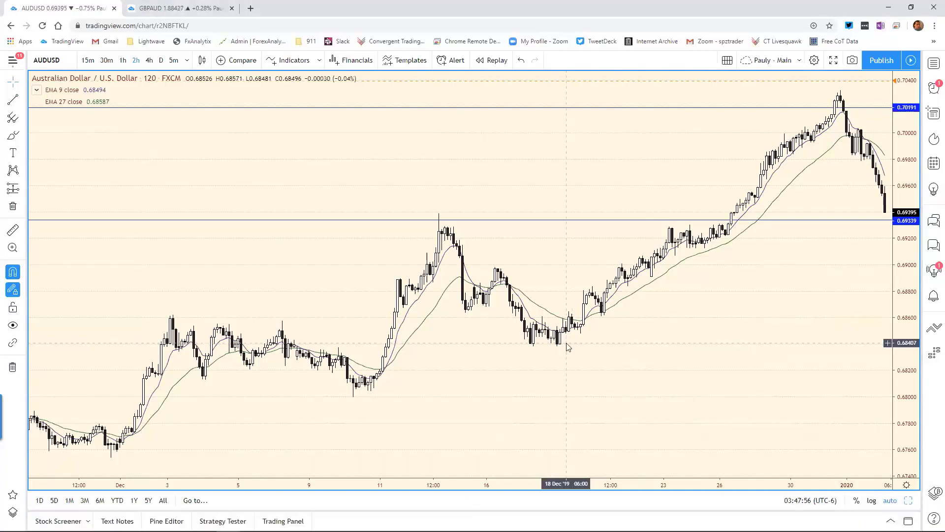
{"action": "type", "text": "GBPUSD"}
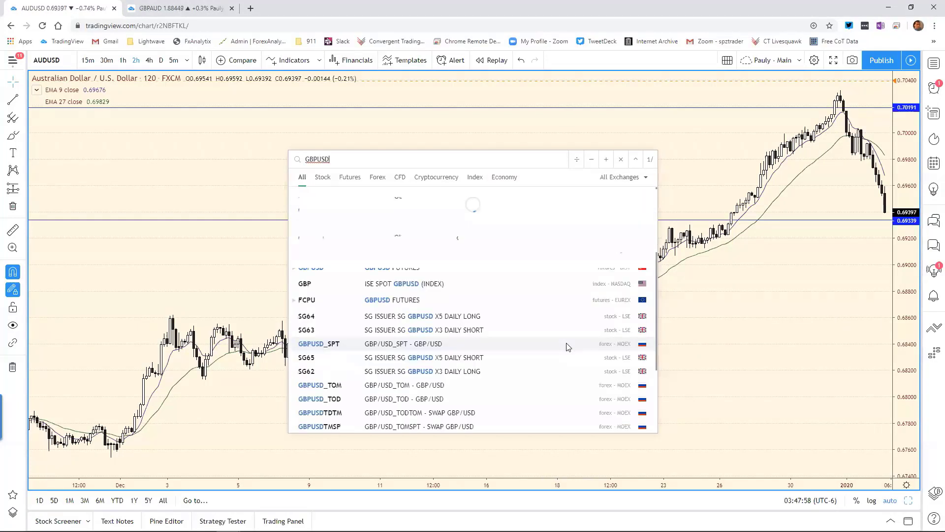
{"action": "key", "text": "Return"}
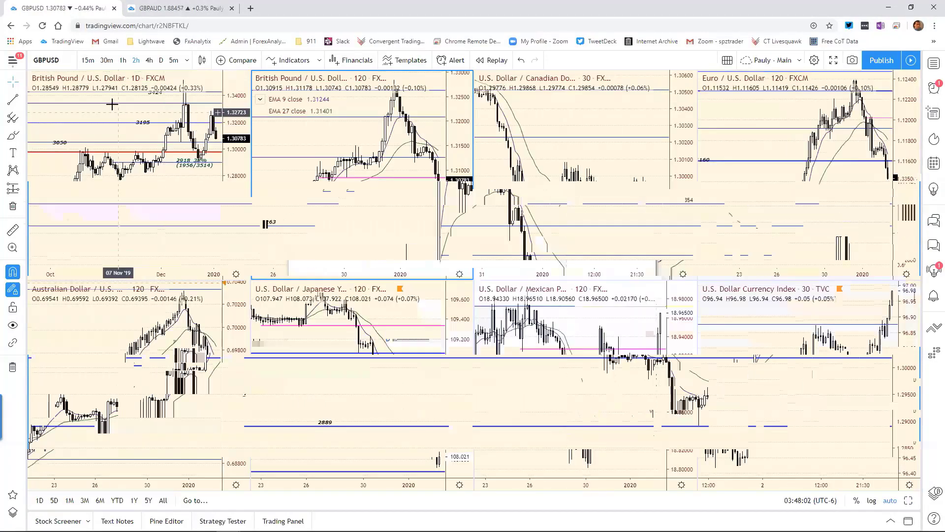
{"action": "type", "text": "AUDUS"}
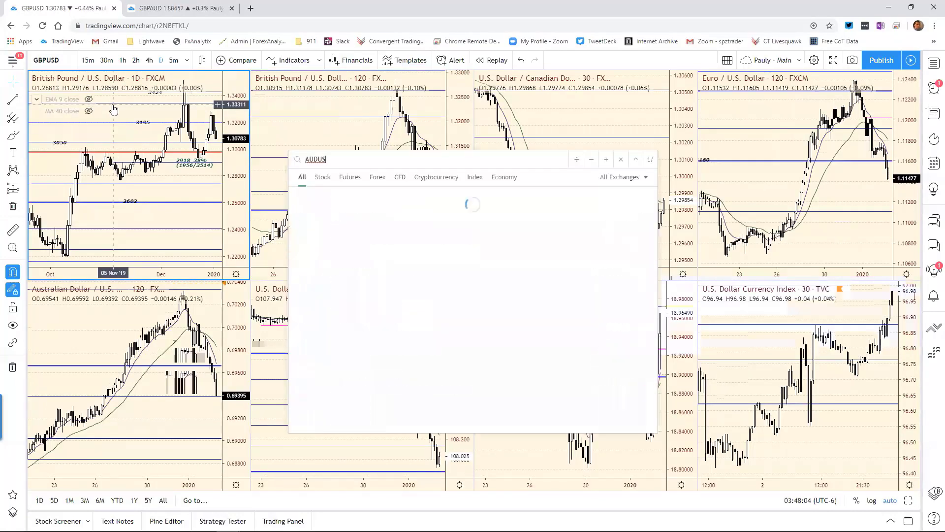
{"action": "type", "text": "D"}
{"action": "key", "text": "Return"}
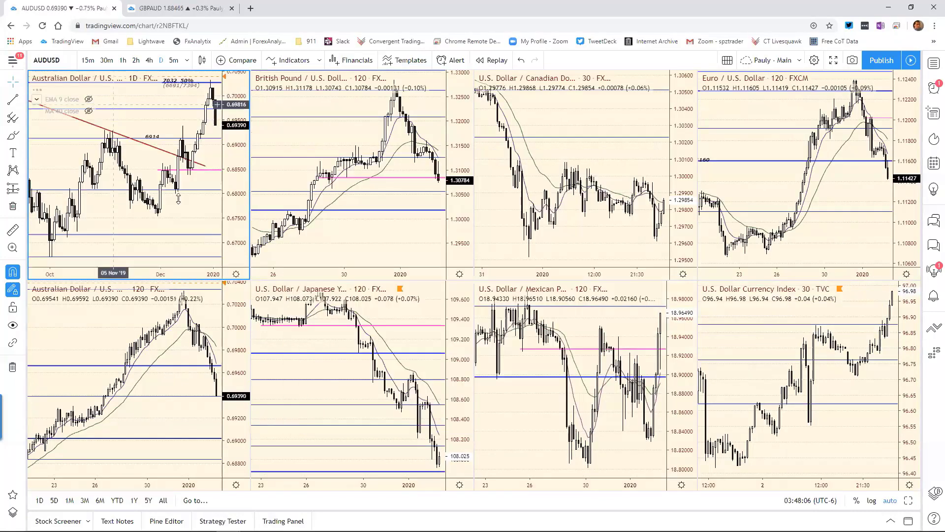
Step: Maximize the AUDUSD daily chart with its 6614 and 7032 levels
{"action": "left_click", "coordinate": [907, 499]}
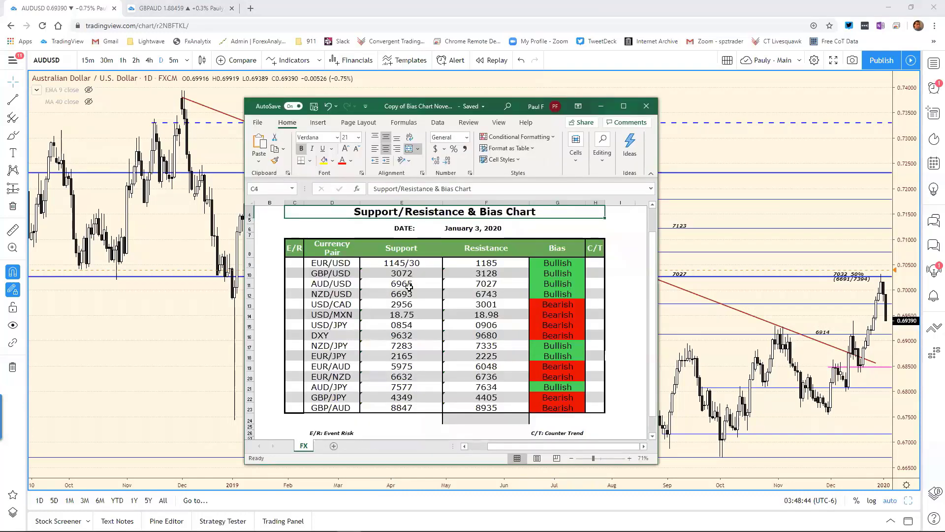
Step: Change AUD/USD support in E11 to 6926, then restore TradingView's eight-chart grid
{"action": "left_click", "coordinate": [408, 285]}
{"action": "left_click_drag", "start_coordinate": [377, 189], "coordinate": [394, 192]}
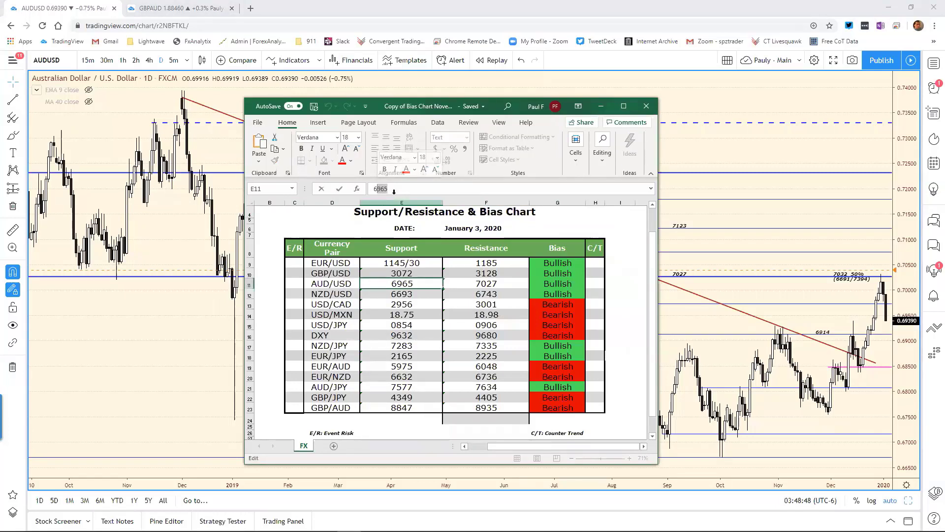
{"action": "type", "text": "926"}
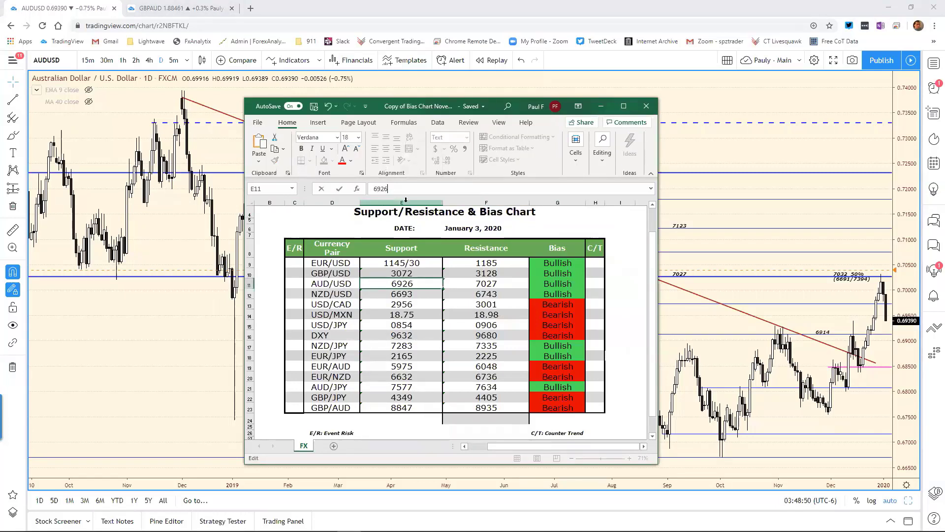
{"action": "key", "text": "Return"}
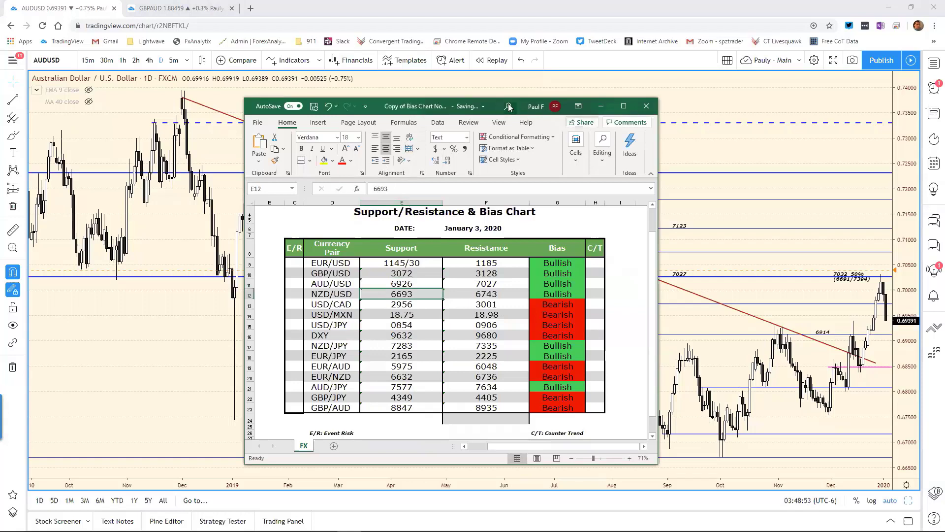
{"action": "key", "text": "alt+Tab"}
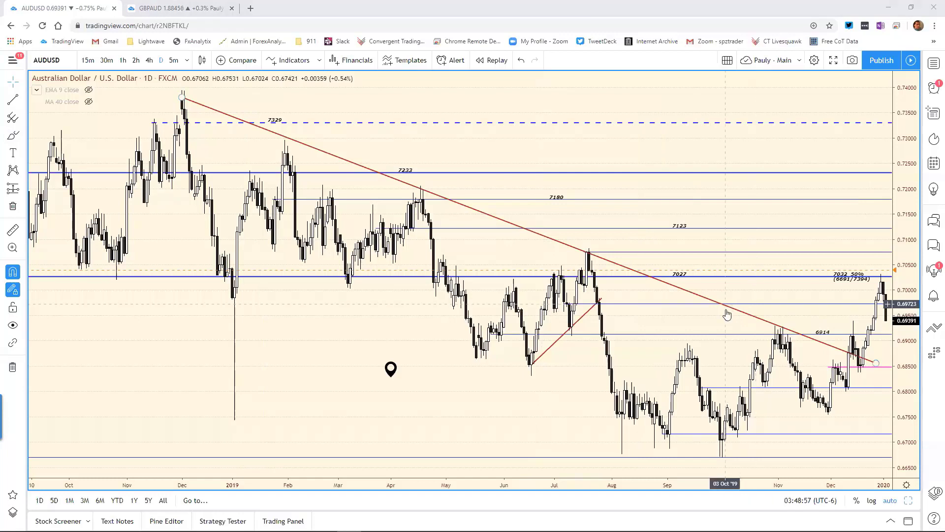
{"action": "left_click", "coordinate": [908, 500]}
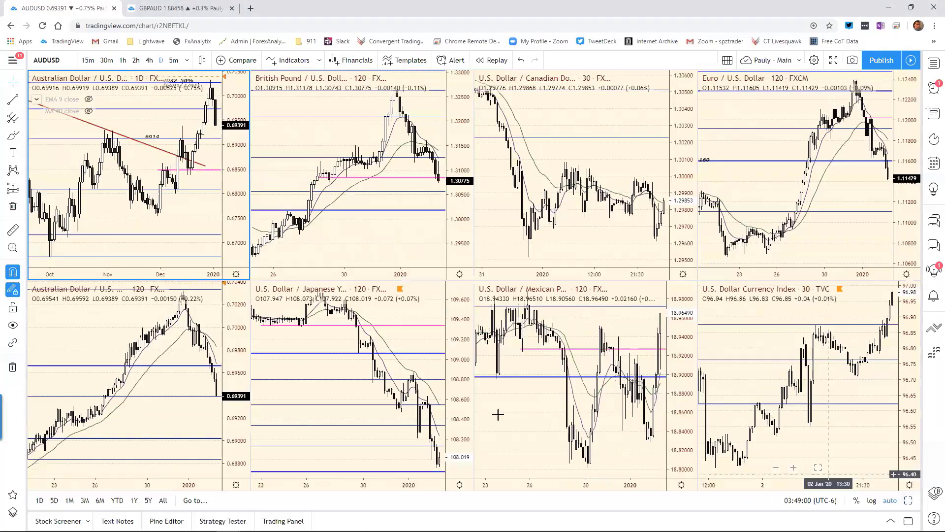
Step: Maximize and zoom out the AUDUSD 2-hour chart showing 7033, 6902, 6834 and 6742, then return to Excel
{"action": "left_click", "coordinate": [84, 333]}
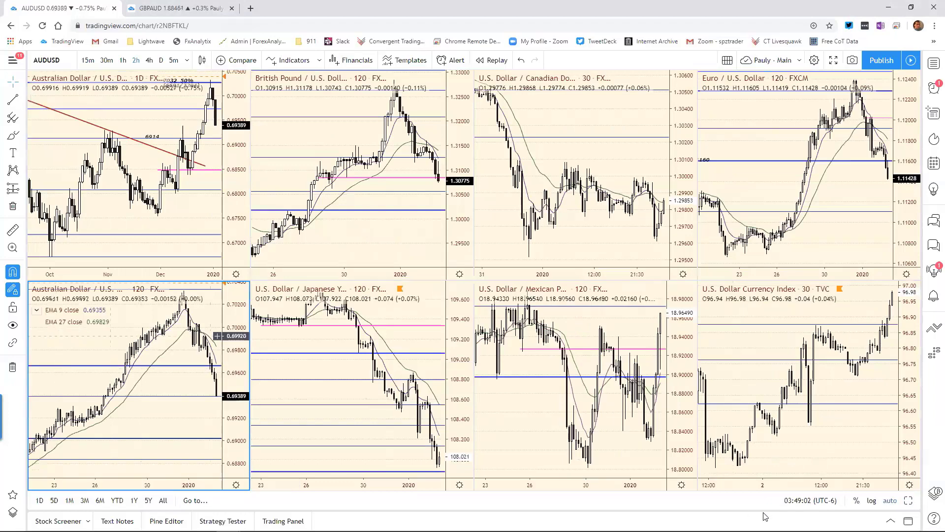
{"action": "left_click", "coordinate": [908, 500]}
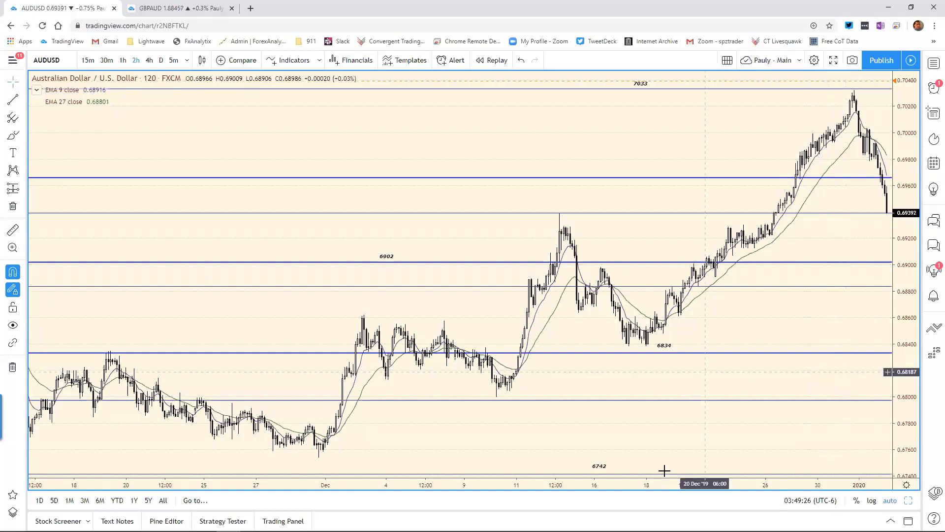
{"action": "scroll", "coordinate": [716, 470], "scroll_direction": "down", "scroll_amount": 1}
{"action": "scroll", "coordinate": [780, 173], "scroll_direction": "down", "scroll_amount": 1}
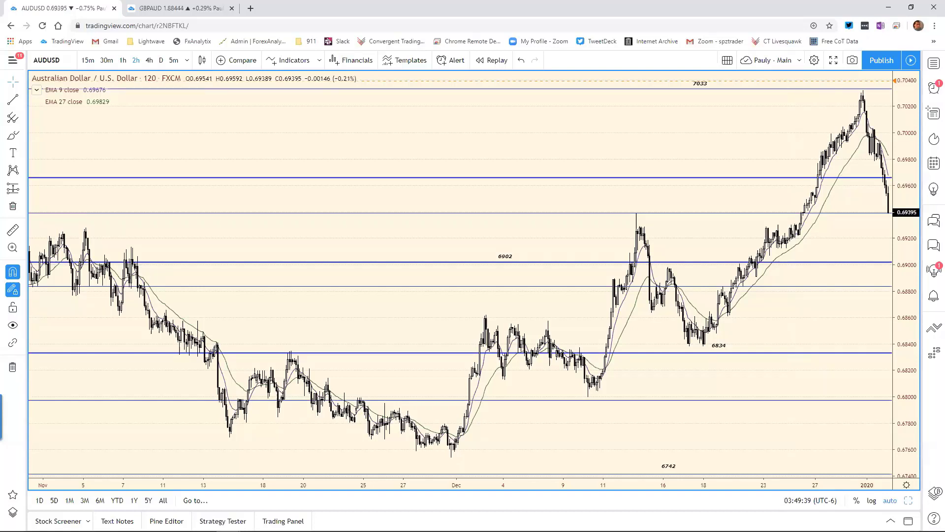
{"action": "key", "text": "alt+Tab"}
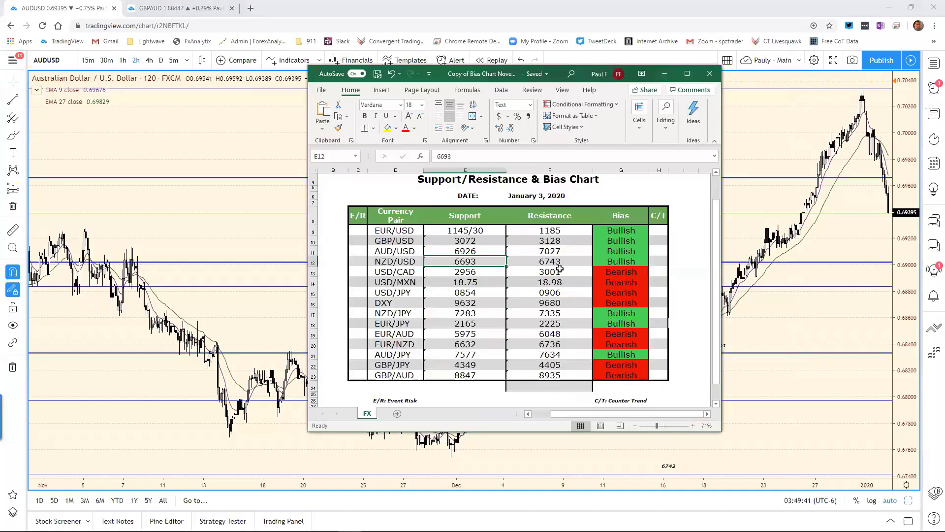
Step: Change AUD/USD resistance in F11 from 7027 to 6968 and minimize the workbook
{"action": "left_click", "coordinate": [560, 250]}
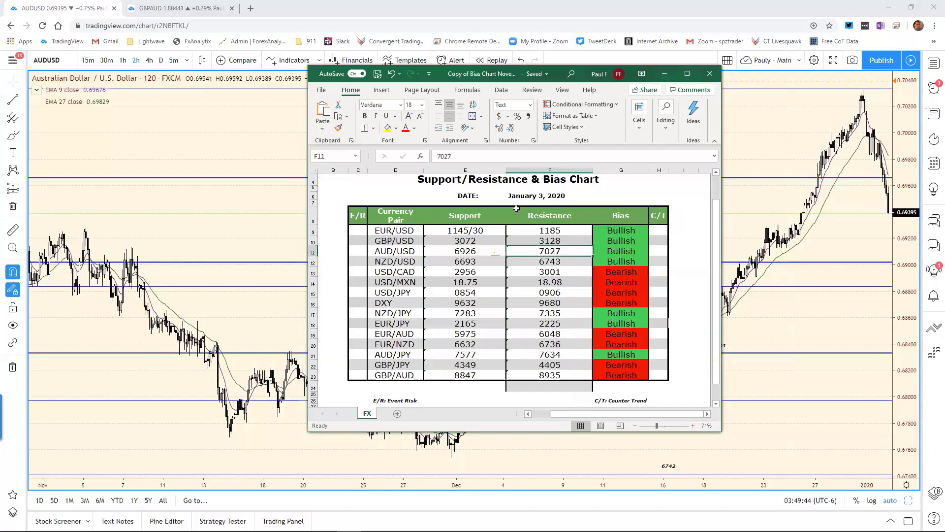
{"action": "key", "text": "F2"}
{"action": "key", "text": "shift+Home"}
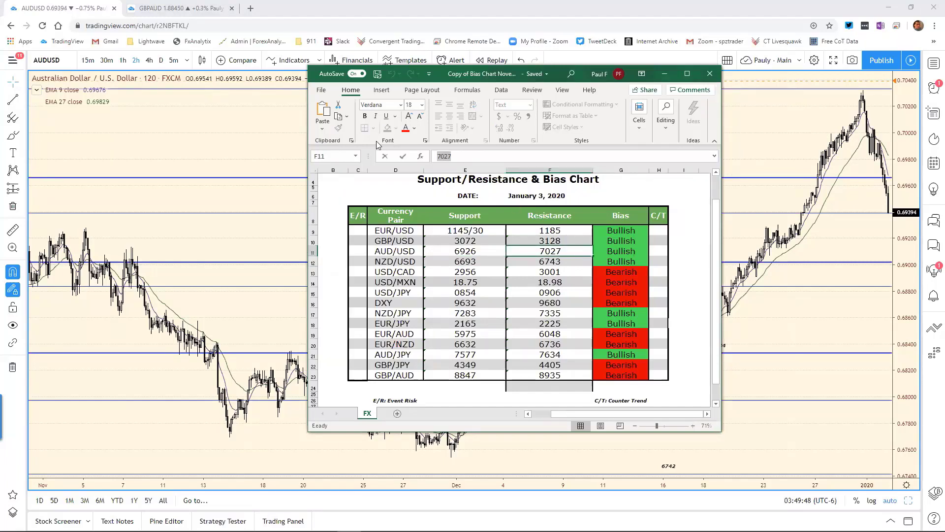
{"action": "type", "text": "6968"}
{"action": "key", "text": "Return"}
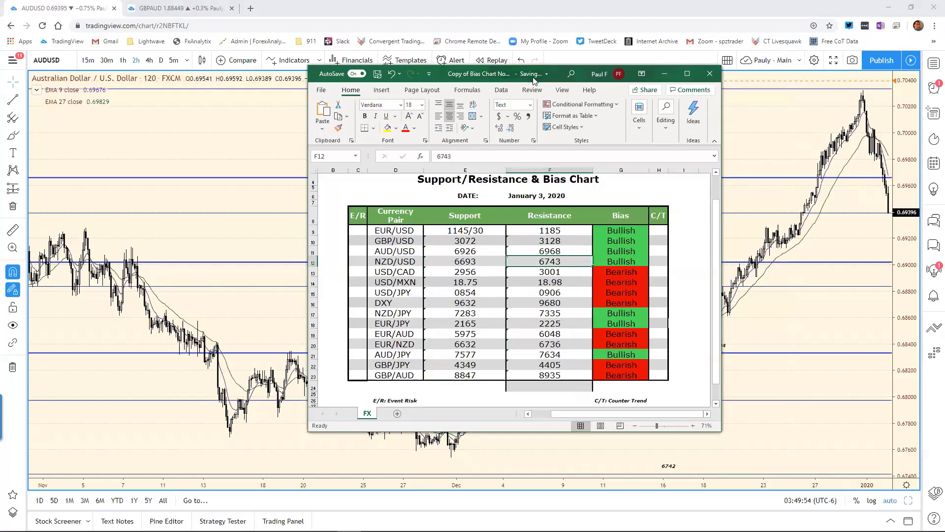
{"action": "left_click", "coordinate": [738, 315]}
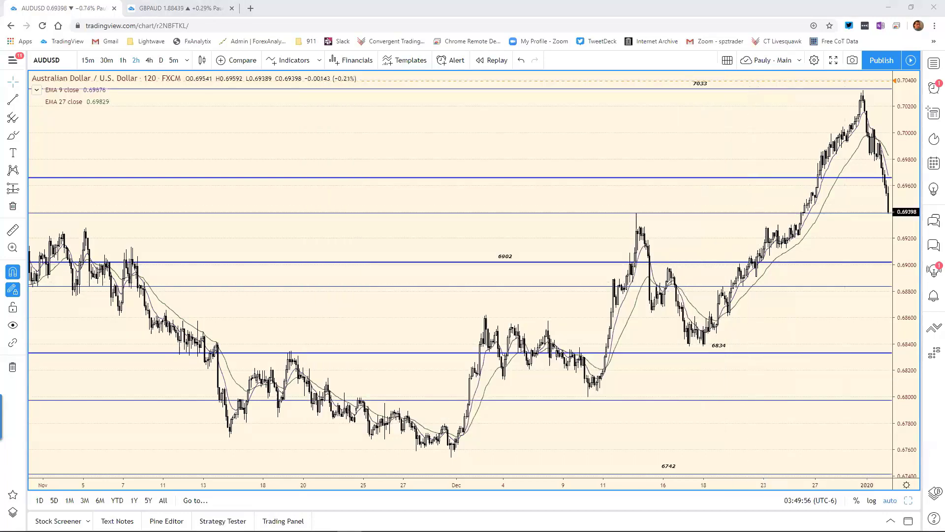
Step: Switch the chart to NZD/USD and maximize the daily chart to fill the layout
{"action": "left_click", "coordinate": [908, 500]}
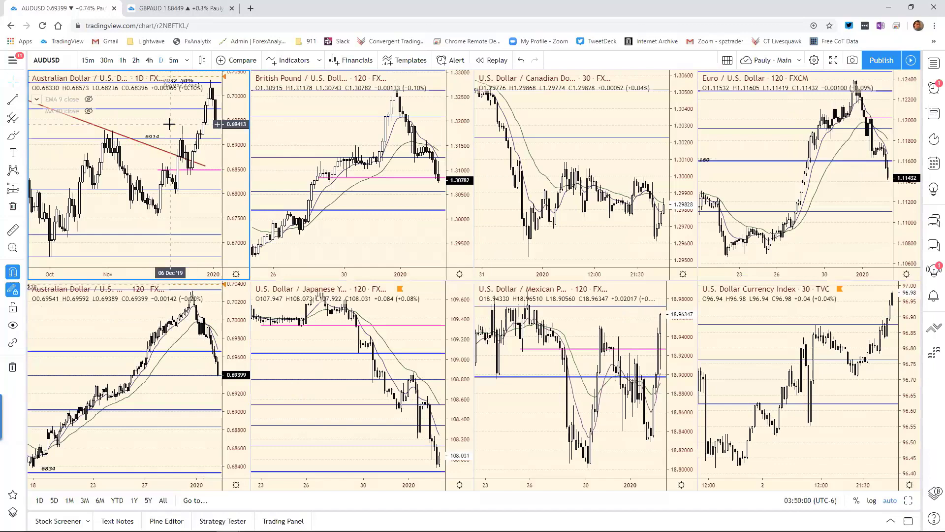
{"action": "type", "text": "NZDUSD"}
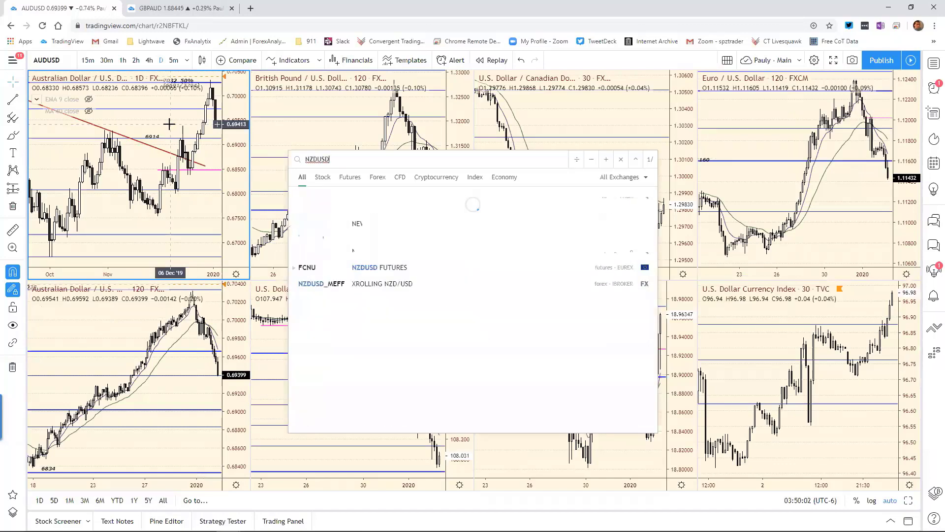
{"action": "key", "text": "Return"}
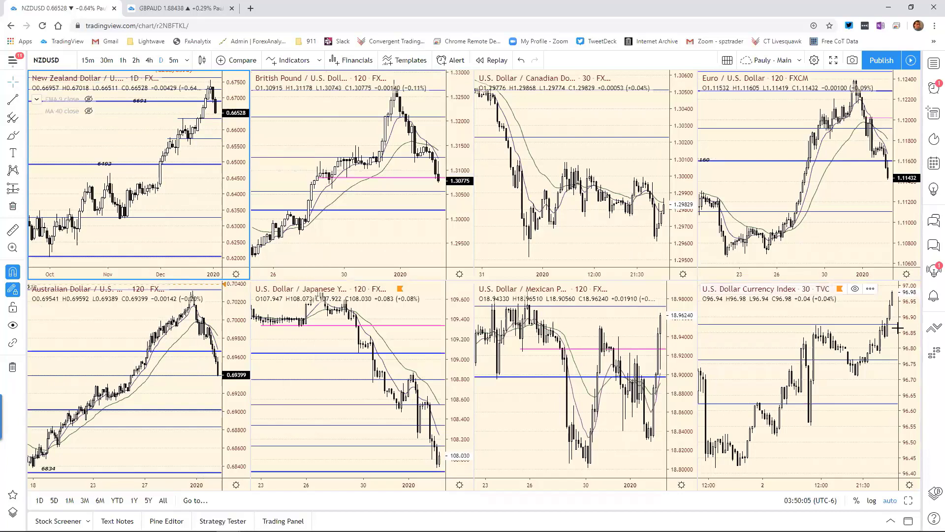
{"action": "left_click", "coordinate": [908, 500]}
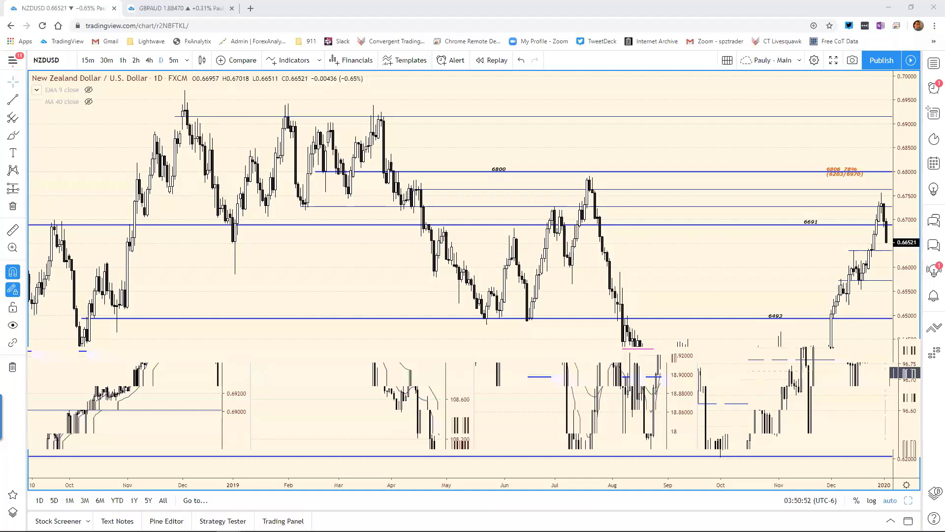
Step: Change the NZD/USD support in cell E12 from 6693 to 6634, then return to TradingView
{"action": "key", "text": "alt+Tab"}
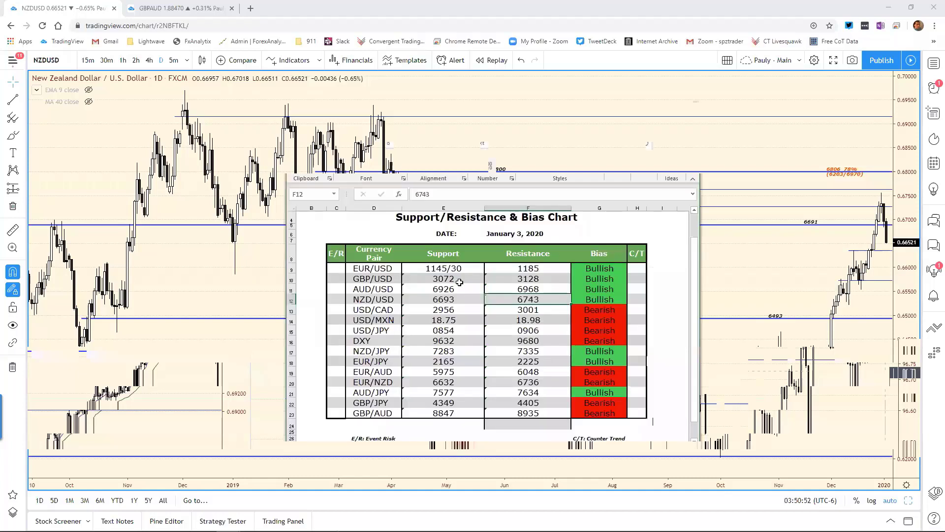
{"action": "left_click", "coordinate": [451, 301]}
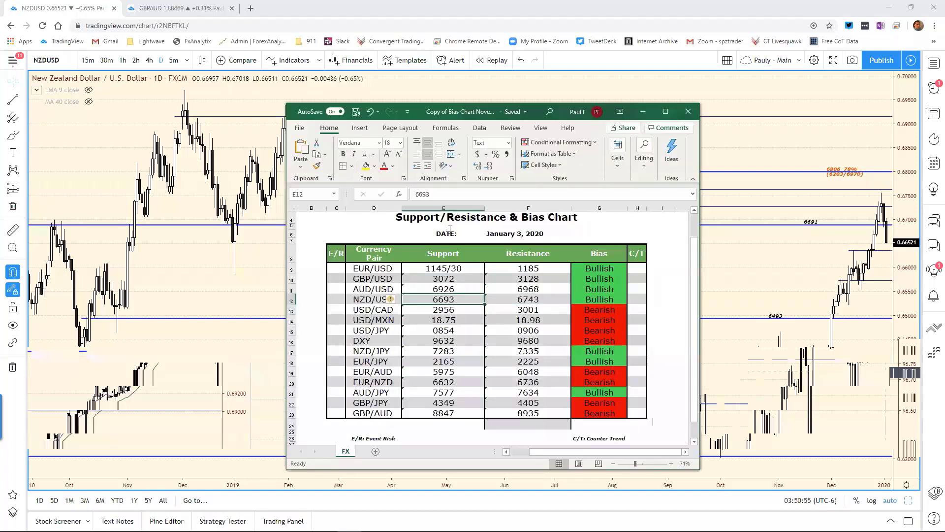
{"action": "type", "text": "66"}
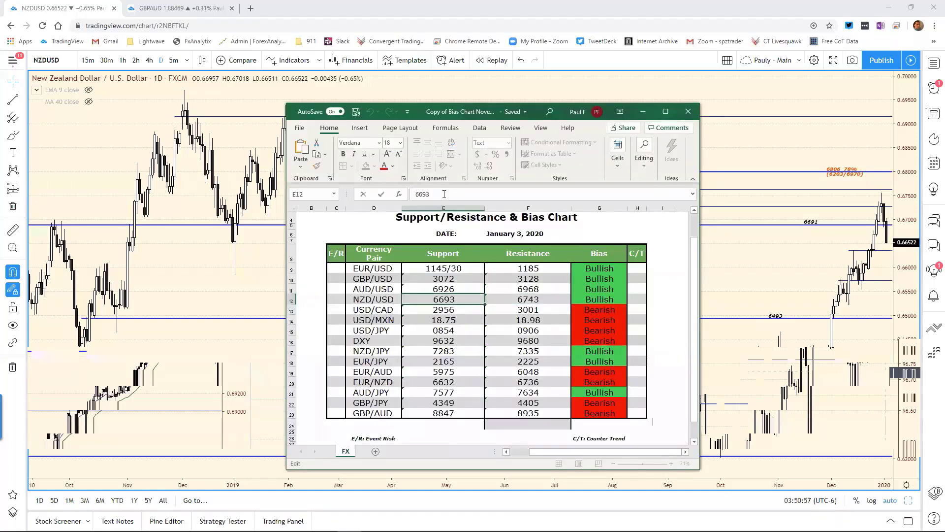
{"action": "type", "text": "34"}
{"action": "key", "text": "Return"}
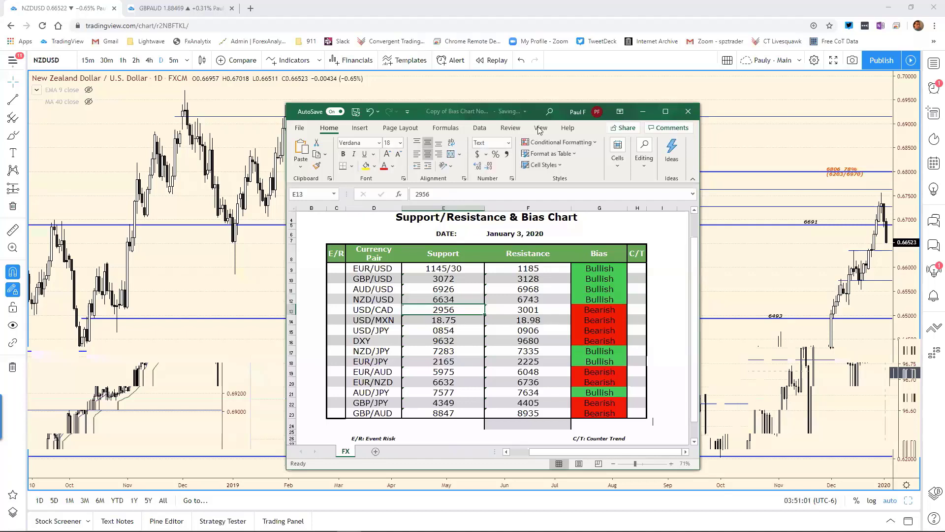
{"action": "left_click", "coordinate": [24, 117]}
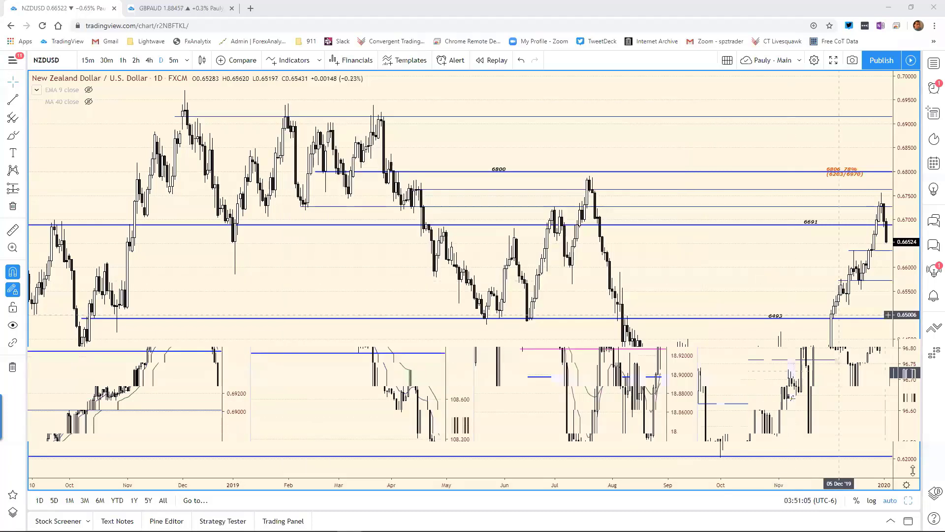
Step: Replace the bottom-left AUD/USD 120 pane with NZD/USD in the eight-chart layout
{"action": "key", "text": "alt+Return"}
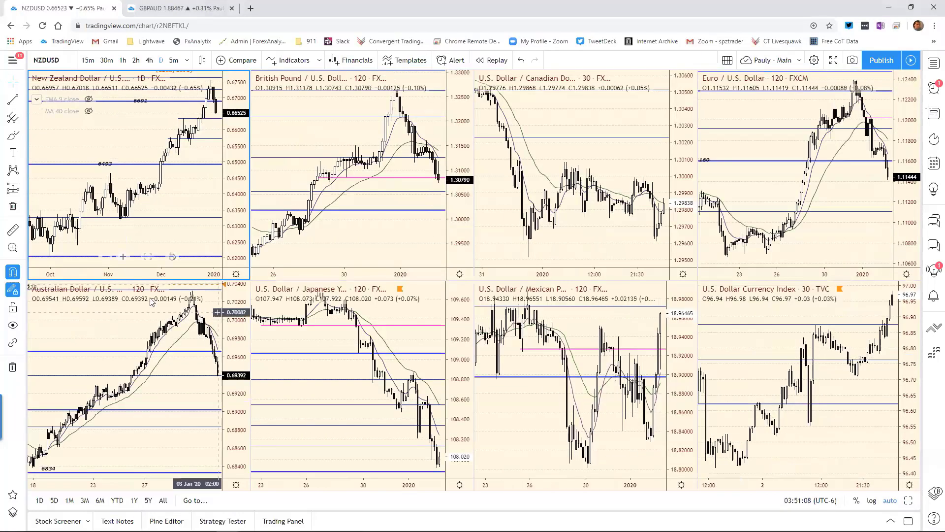
{"action": "left_click", "coordinate": [68, 290]}
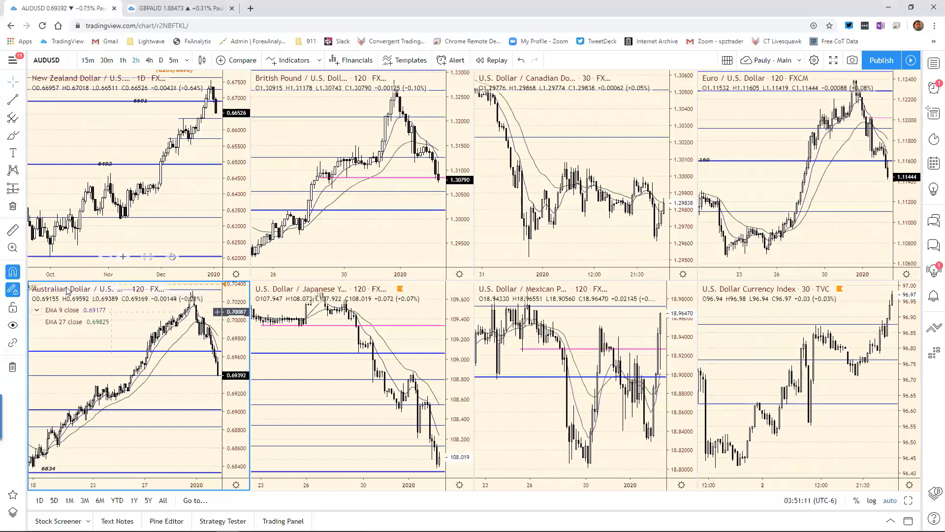
{"action": "type", "text": "NZDUSD"}
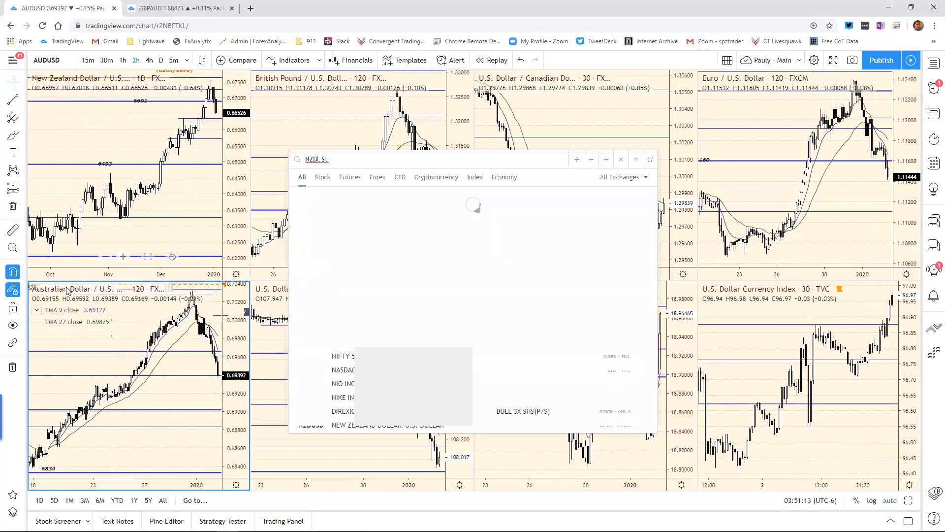
{"action": "key", "text": "Return"}
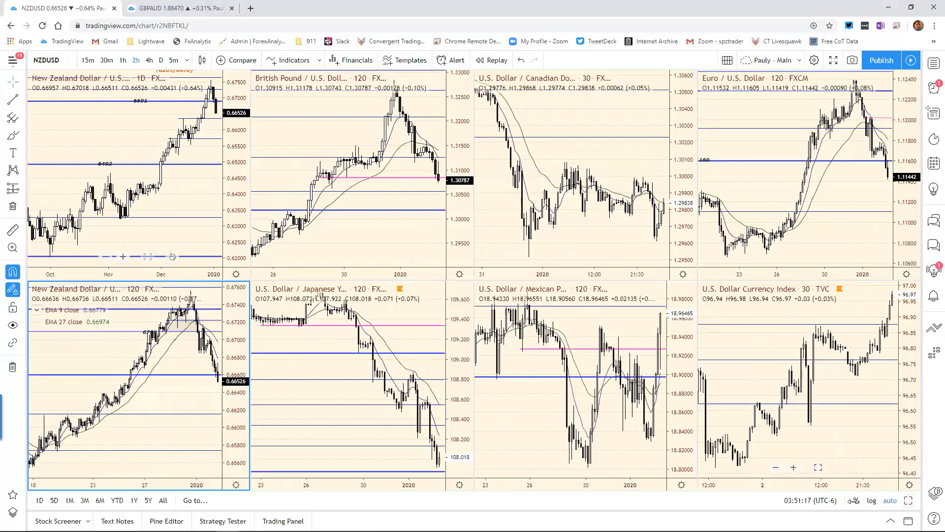
Step: Maximize the NZD/USD 2-hour chart and zoom in on the most recent weeks
{"action": "left_click", "coordinate": [908, 499]}
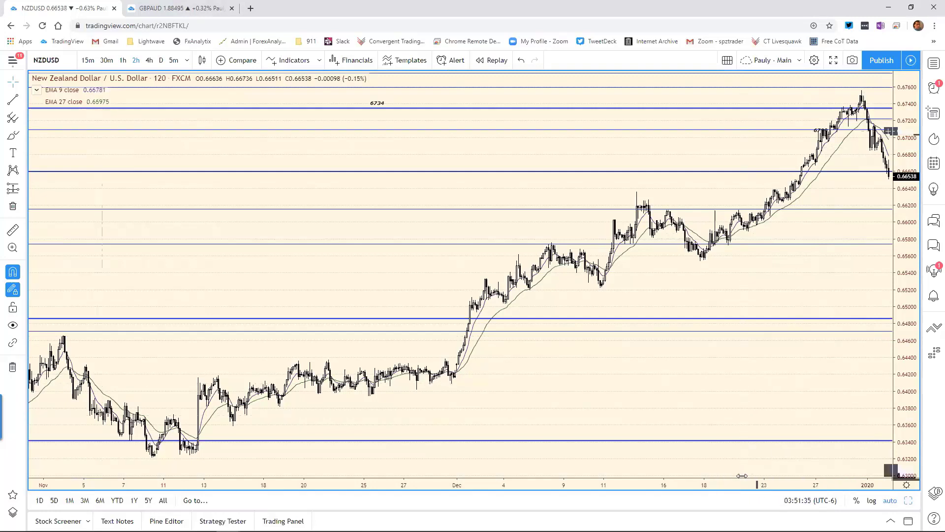
{"action": "left_click_drag", "start_coordinate": [736, 480], "coordinate": [497, 493]}
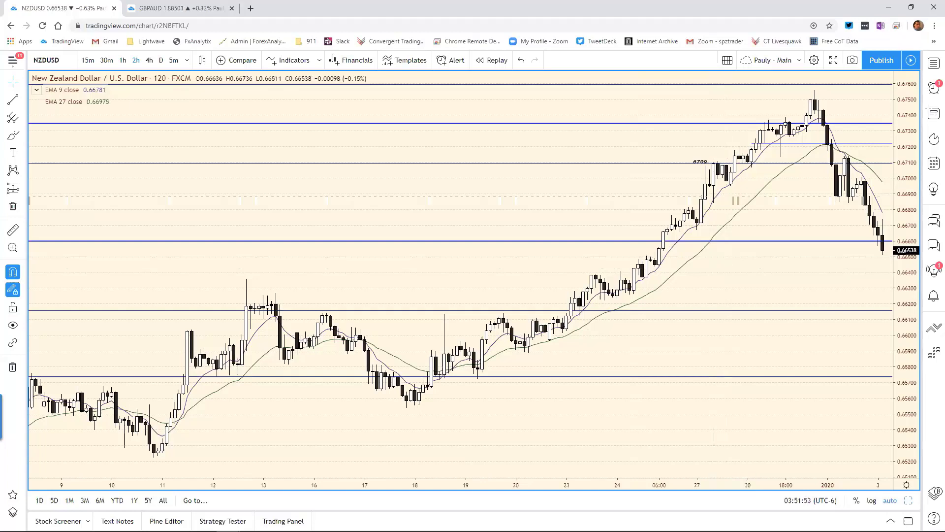
{"action": "key", "text": "alt+Tab"}
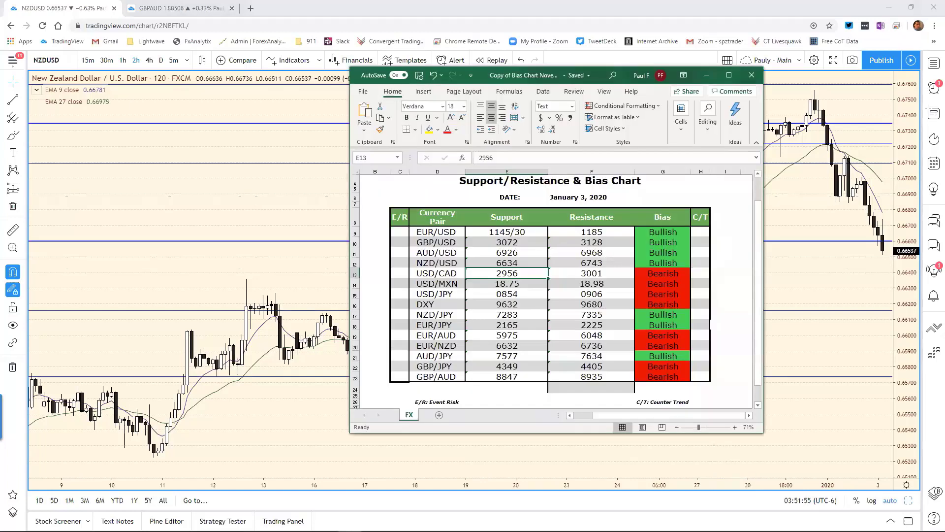
Step: Change the NZD/USD resistance in cell F12 from 6743 to 6688
{"action": "left_click", "coordinate": [601, 264]}
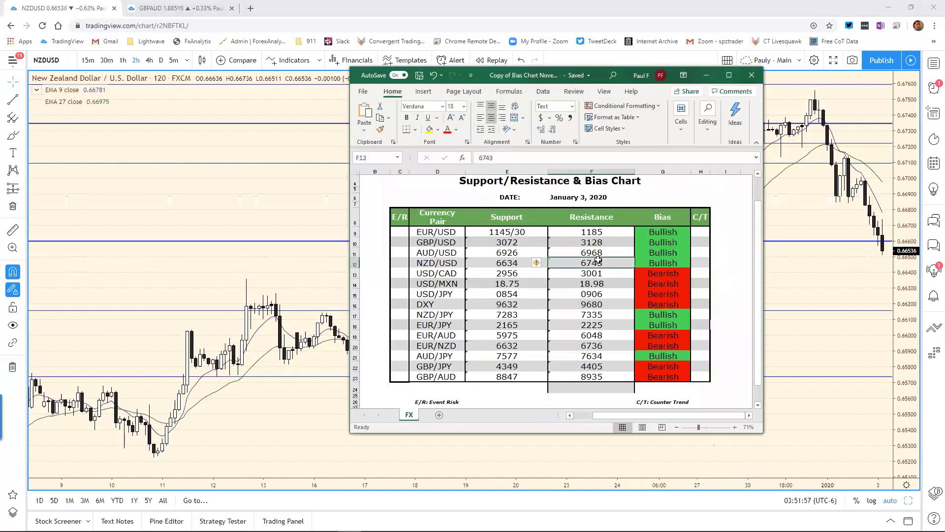
{"action": "left_click", "coordinate": [513, 158]}
{"action": "key", "text": "BackSpace"}
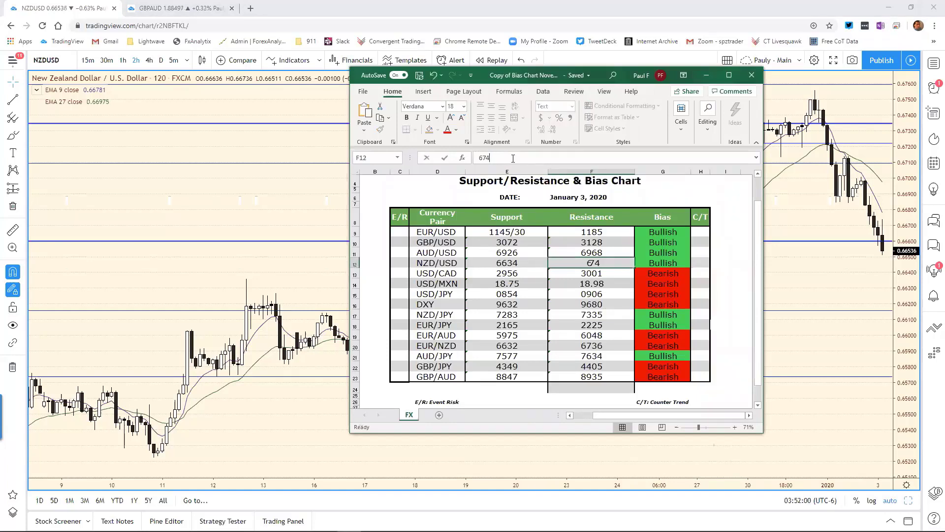
{"action": "key", "text": "BackSpace"}
{"action": "key", "text": "BackSpace"}
{"action": "key", "text": "BackSpace"}
{"action": "type", "text": "66"}
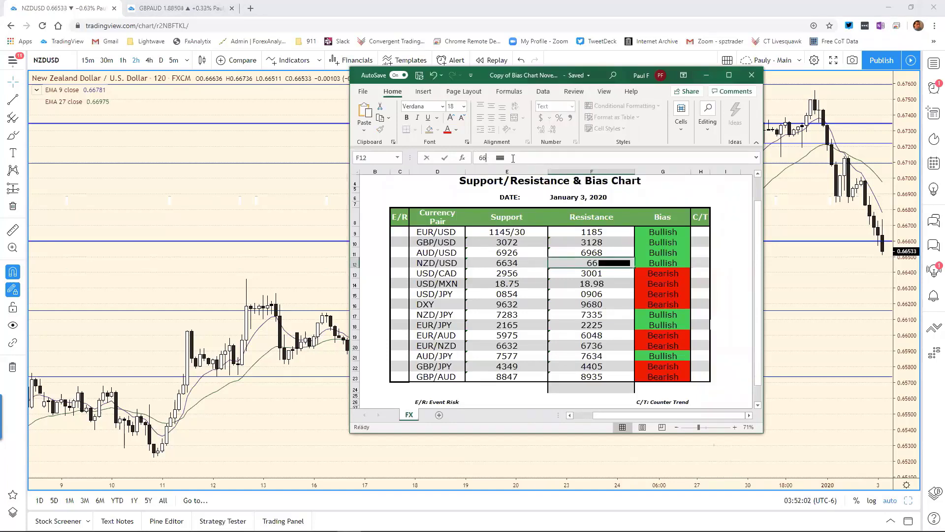
{"action": "type", "text": "88"}
{"action": "key", "text": "Return"}
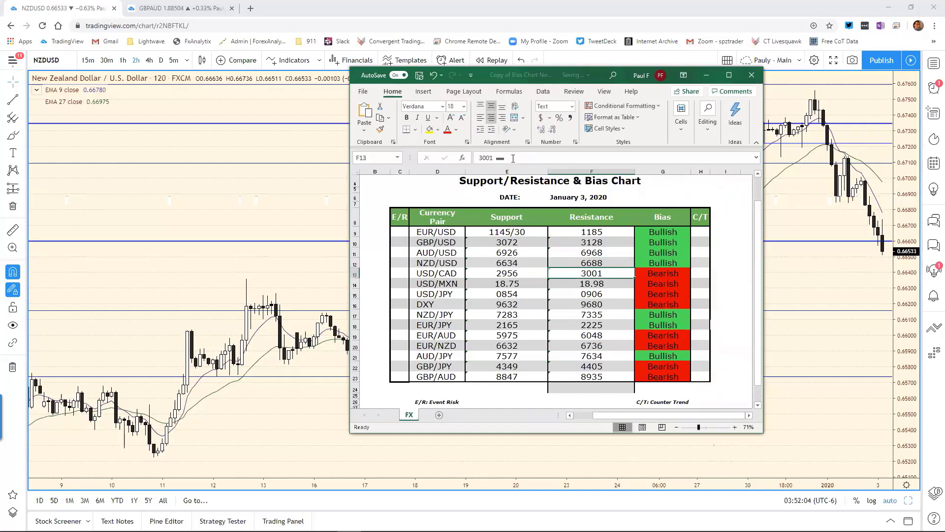
{"action": "left_click_drag", "start_coordinate": [593, 77], "coordinate": [490, 78]}
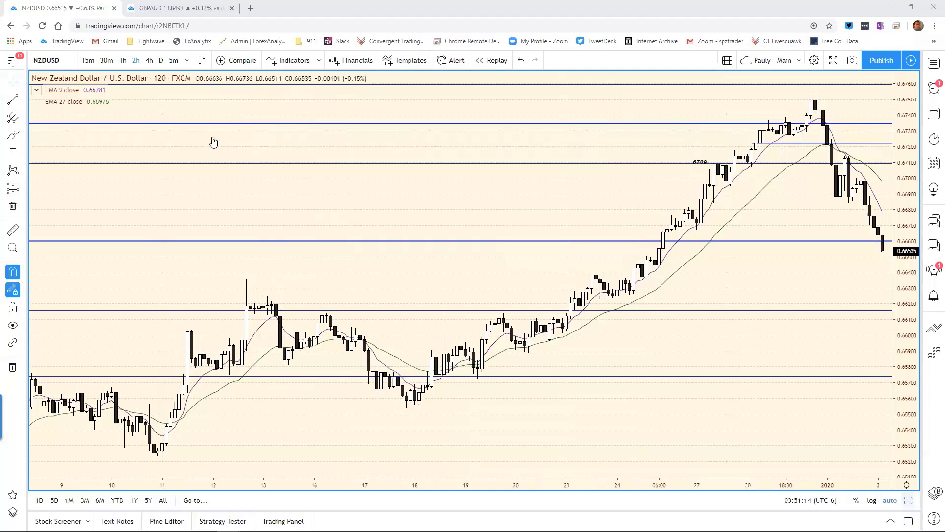
Step: Load USD/CAD into the top-left daily pane and maximize it full-size
{"action": "key", "text": "alt+Return"}
{"action": "left_click", "coordinate": [119, 116]}
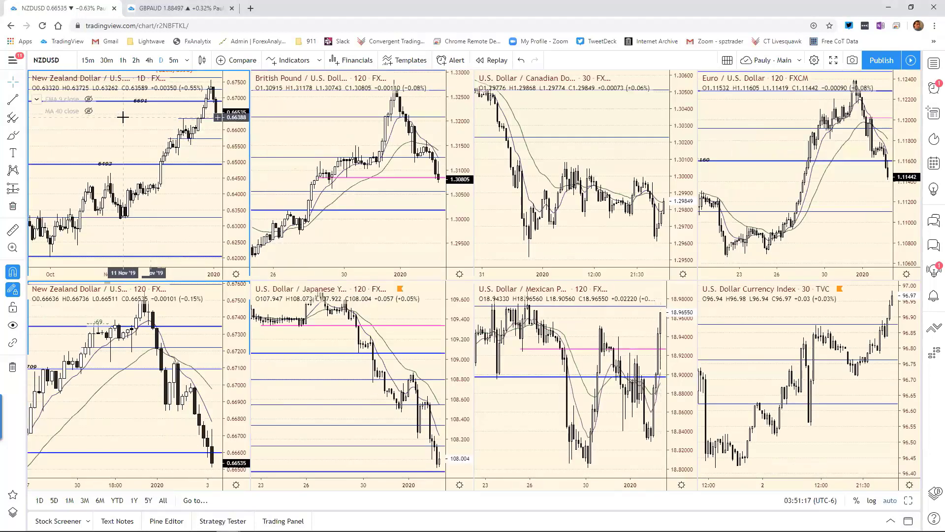
{"action": "type", "text": "USDCAD"}
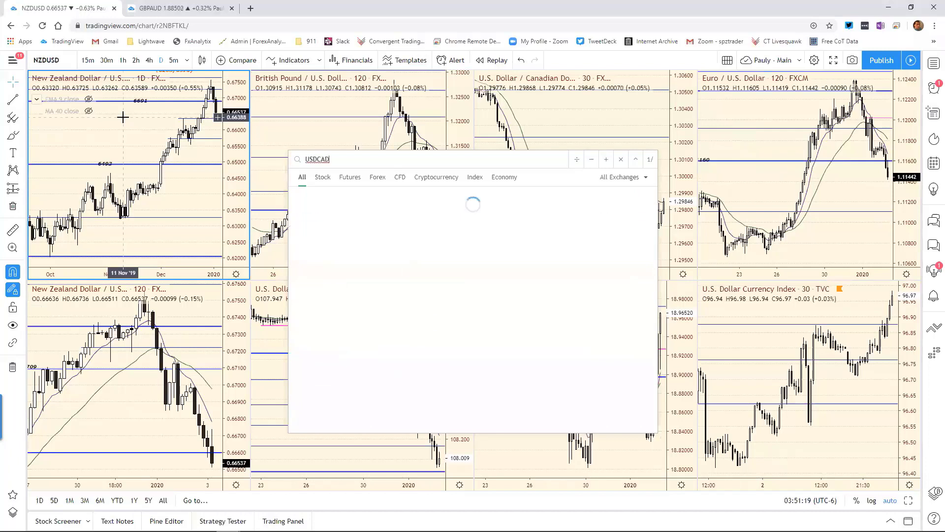
{"action": "key", "text": "Return"}
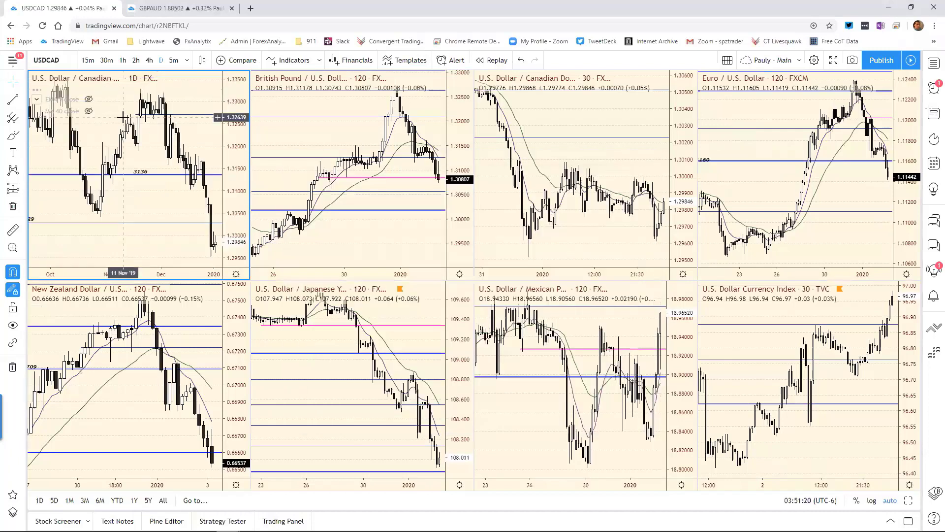
{"action": "left_click", "coordinate": [908, 500]}
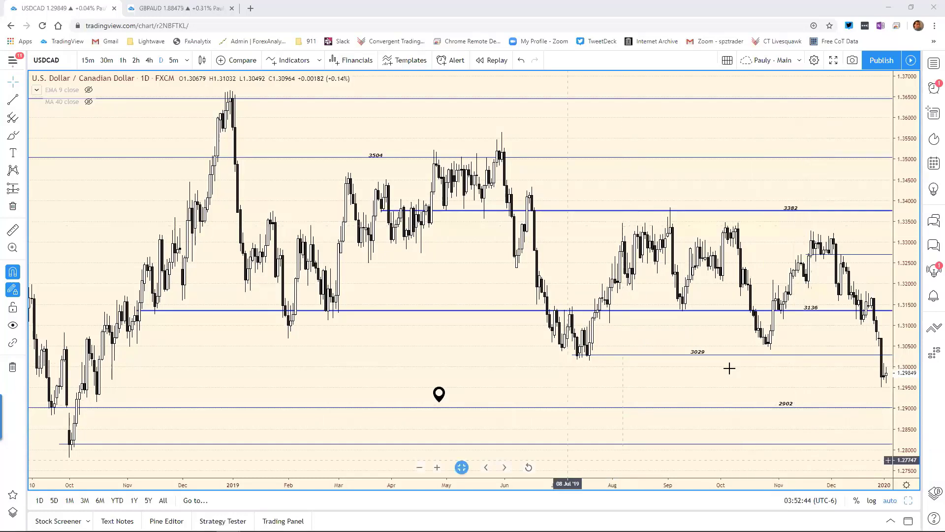
Step: Zoom the USD/CAD daily chart out to April 2018 and inspect the 2902 support line
{"action": "scroll", "coordinate": [626, 481], "scroll_direction": "down", "scroll_amount": 2}
{"action": "scroll", "coordinate": [626, 481], "scroll_direction": "down", "scroll_amount": 1}
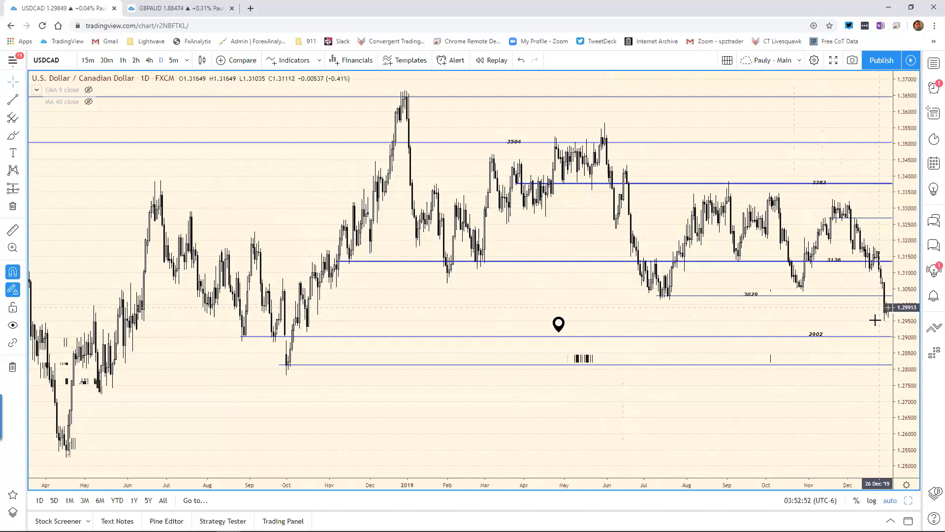
{"action": "left_click", "coordinate": [871, 336]}
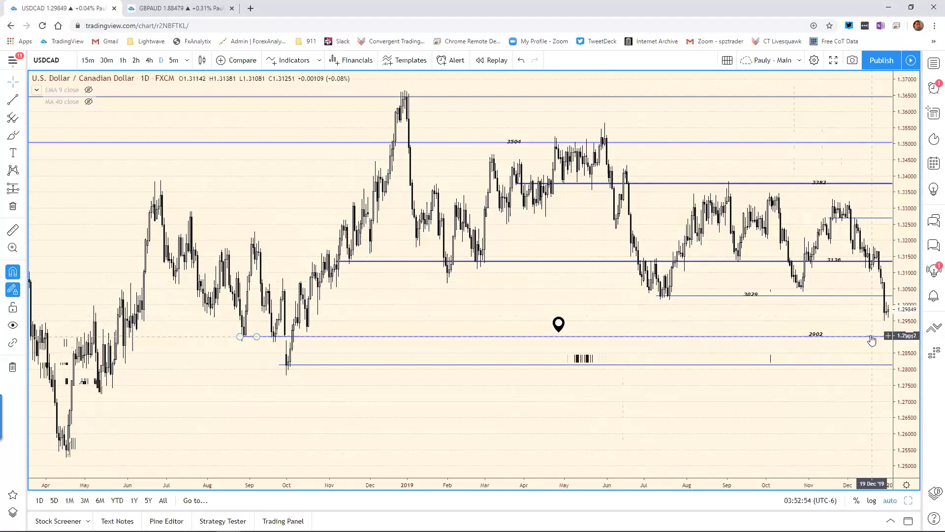
{"action": "left_click", "coordinate": [856, 326]}
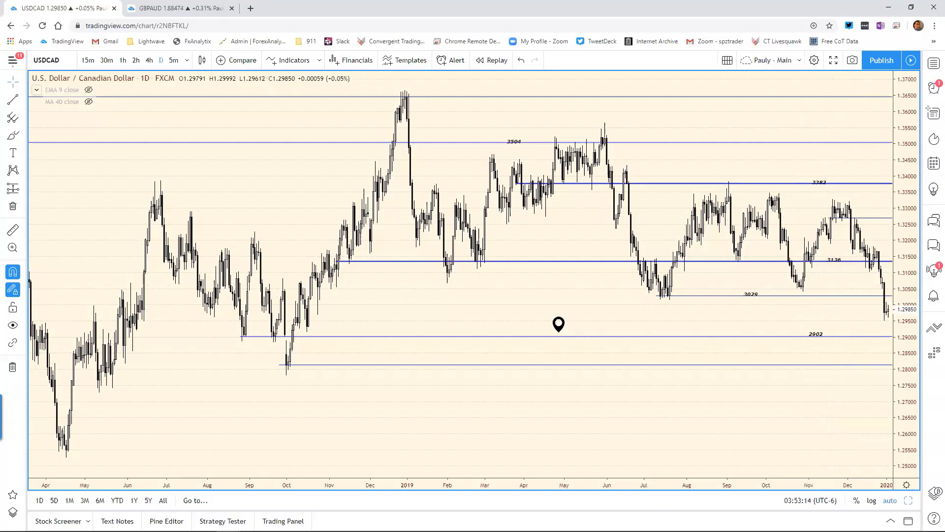
Step: Change the USD/CAD support in cell E13 from 2956 to 2933
{"action": "key", "text": "alt+Tab"}
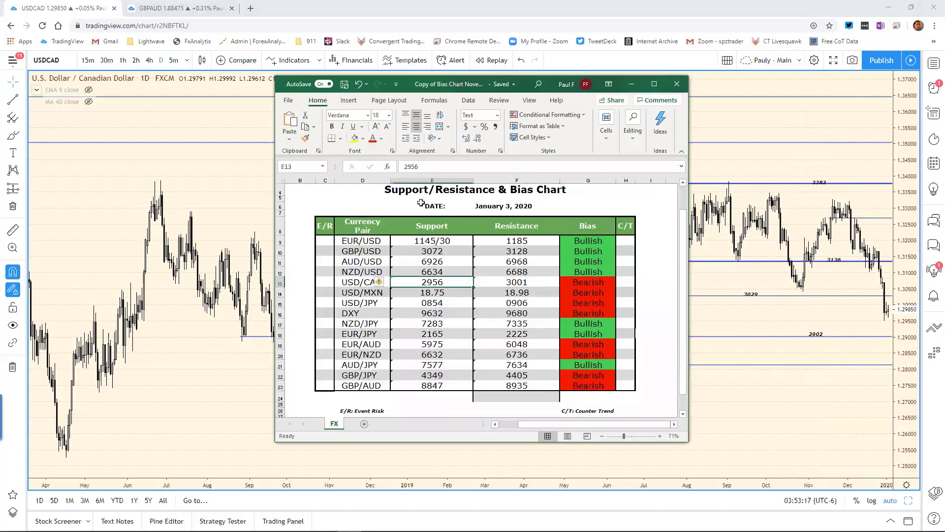
{"action": "left_click", "coordinate": [427, 166]}
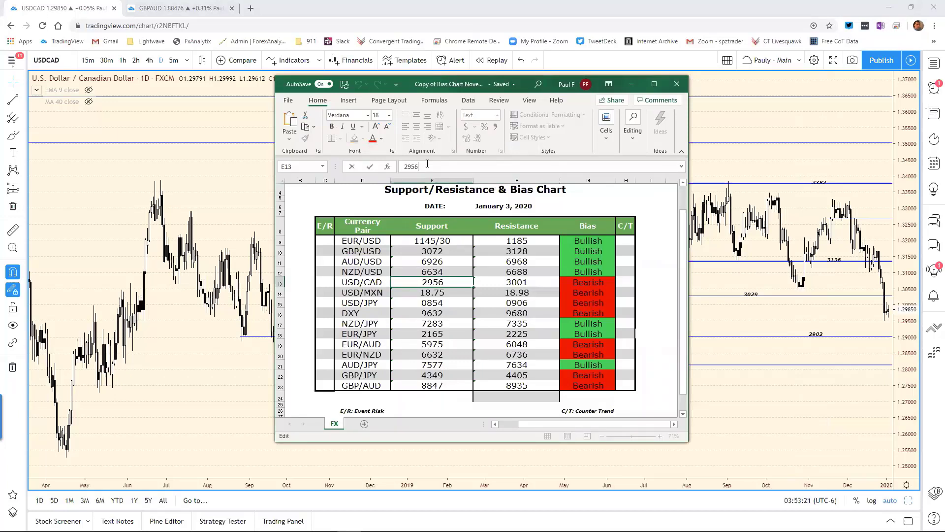
{"action": "key", "text": "BackSpace"}
{"action": "key", "text": "BackSpace"}
{"action": "type", "text": "33"}
{"action": "key", "text": "Return"}
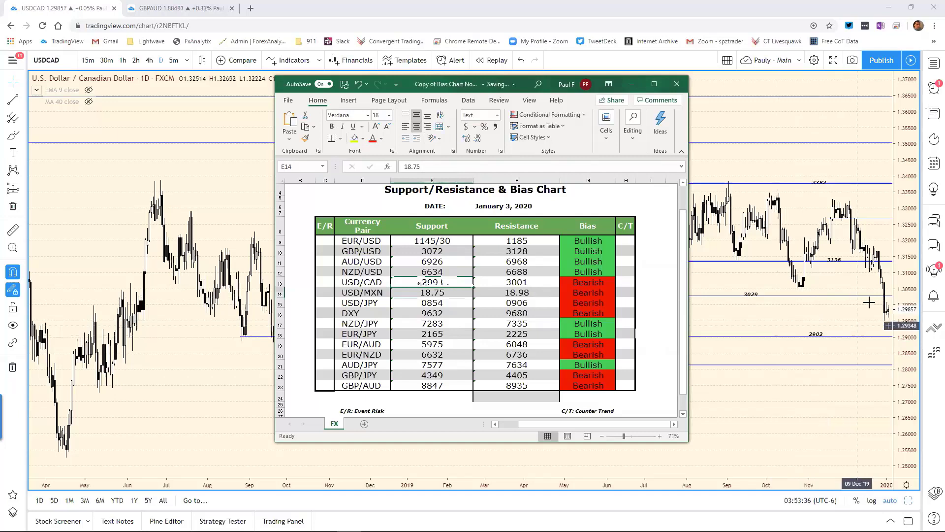
Step: Check the 3029 level on the USD/CAD chart, then set resistance F13 from 3001 to 3029
{"action": "left_click", "coordinate": [758, 294]}
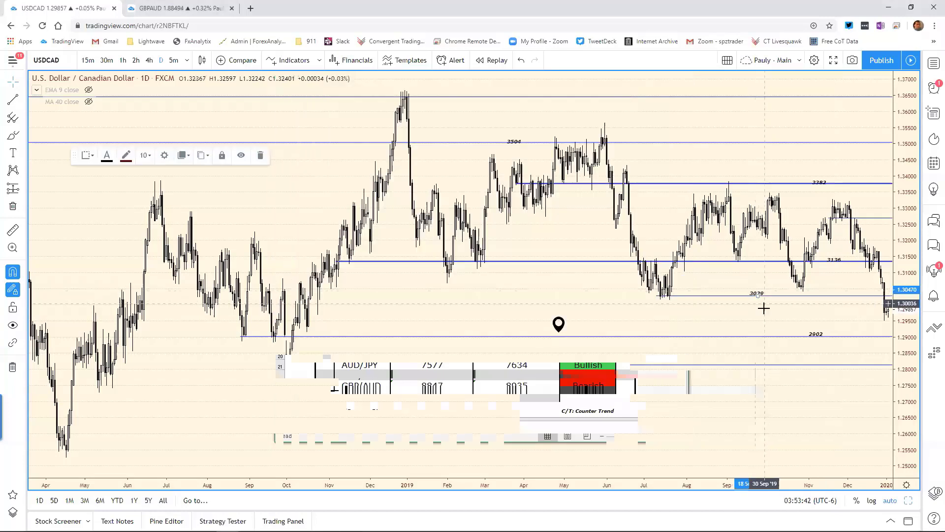
{"action": "left_click", "coordinate": [764, 308]}
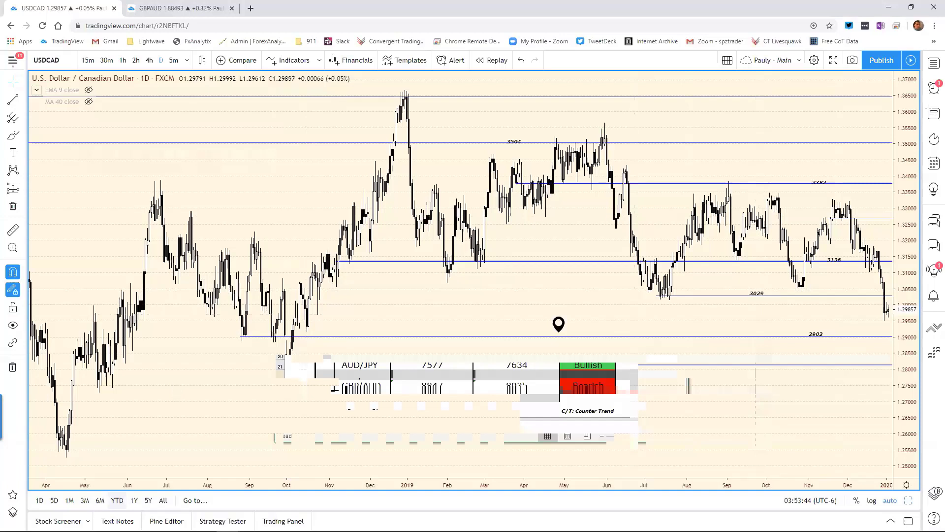
{"action": "mouse_move", "coordinate": [117, 530]}
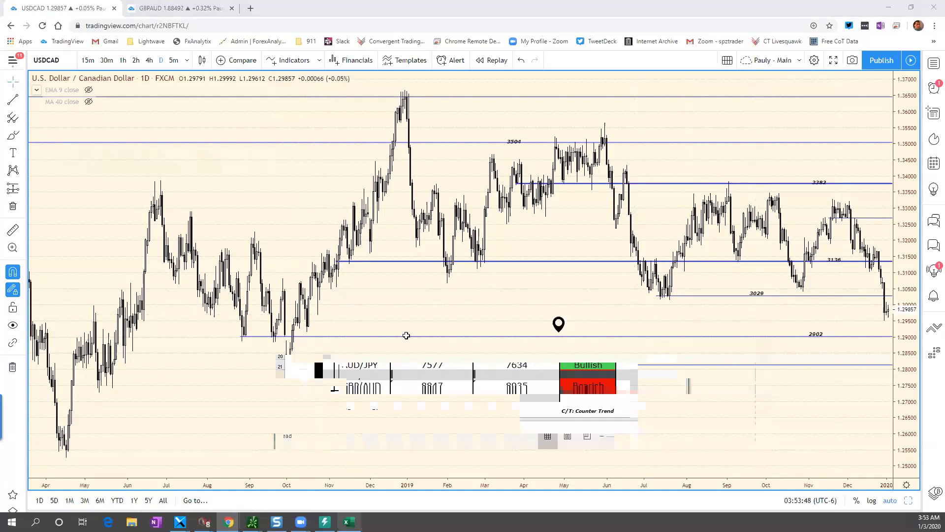
{"action": "key", "text": "alt+Tab"}
{"action": "left_click", "coordinate": [527, 280]}
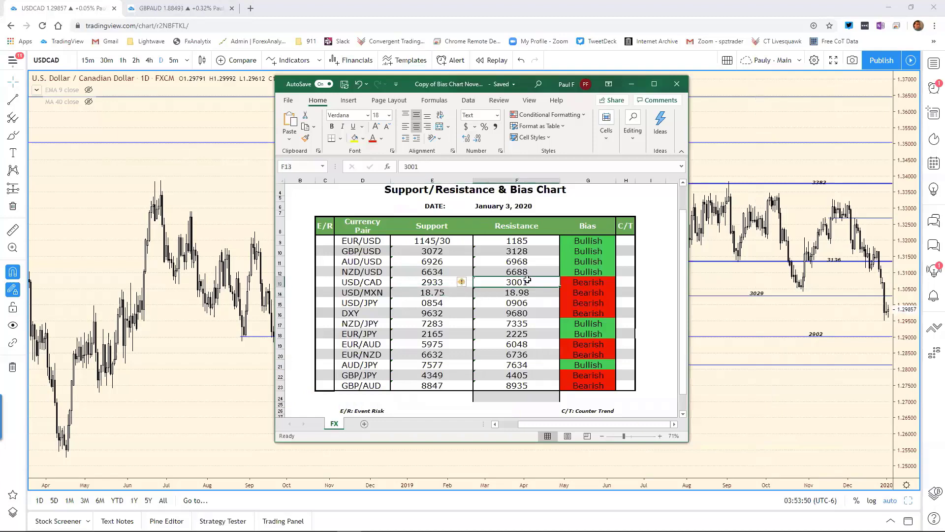
{"action": "left_click", "coordinate": [429, 166]}
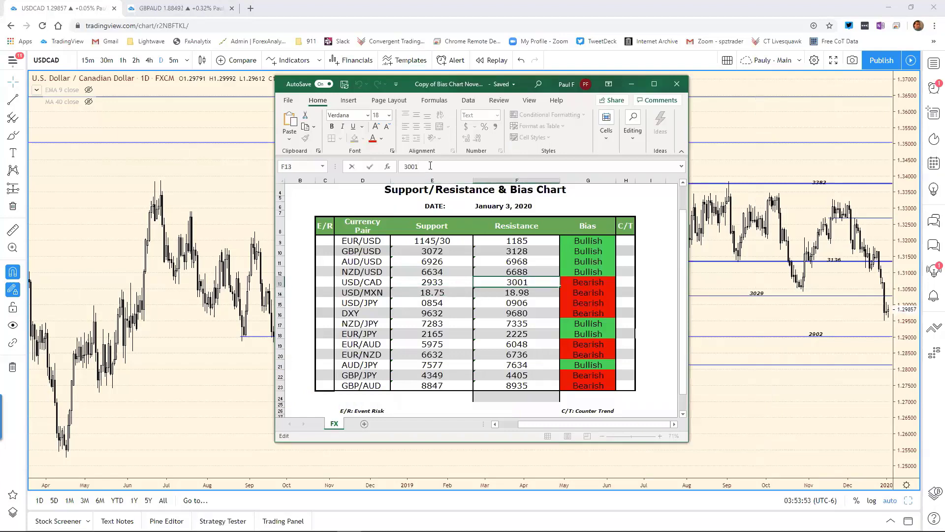
{"action": "key", "text": "BackSpace"}
{"action": "type", "text": "3029"}
{"action": "key", "text": "Return"}
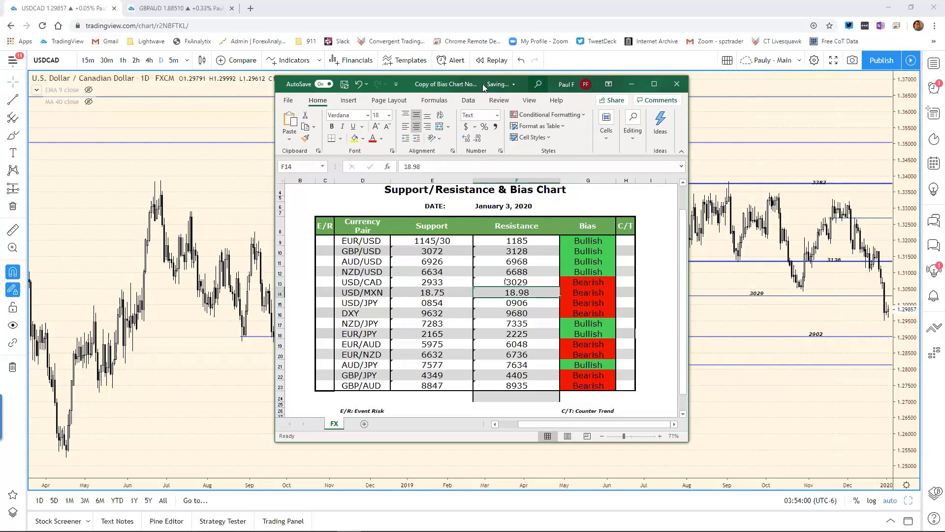
{"action": "key", "text": "alt+Tab"}
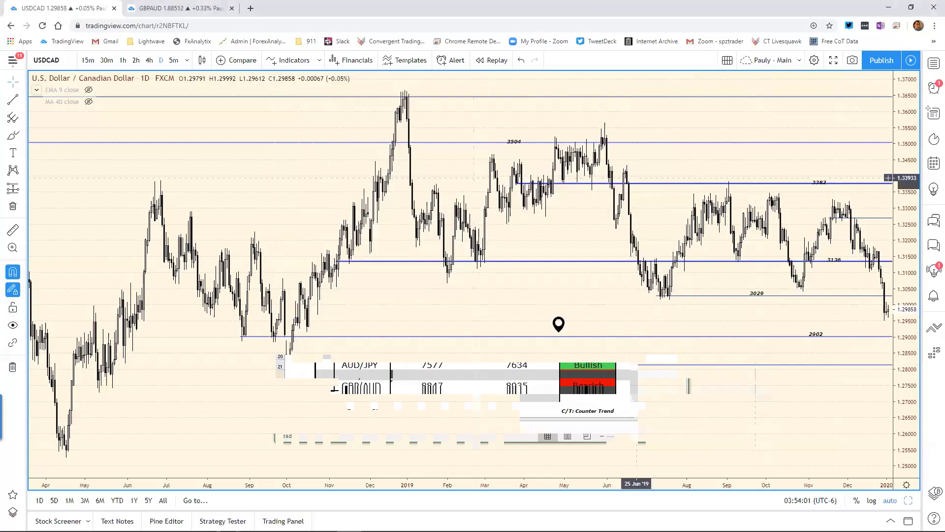
Step: Load USD/MXN into the chart and maximize the USD/MXN daily chart
{"action": "left_click", "coordinate": [909, 500]}
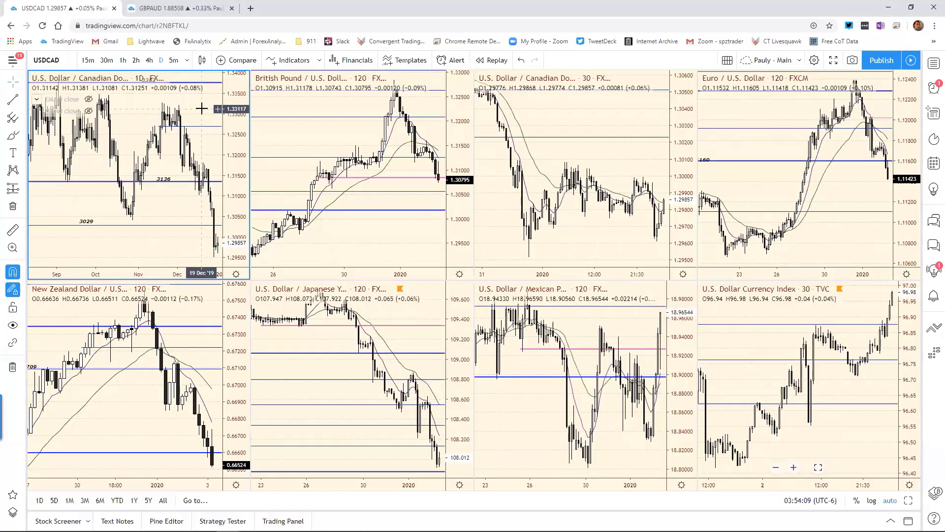
{"action": "type", "text": "USD"}
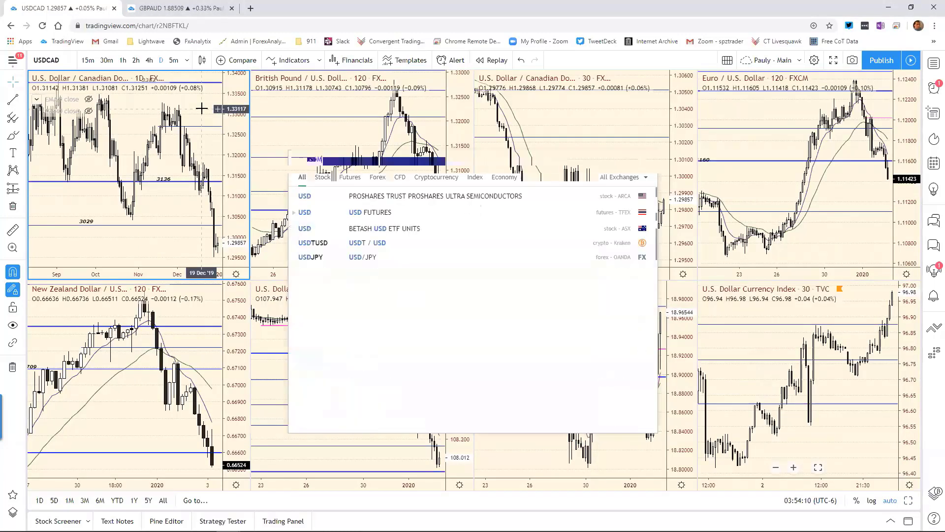
{"action": "type", "text": "MXN"}
{"action": "key", "text": "Return"}
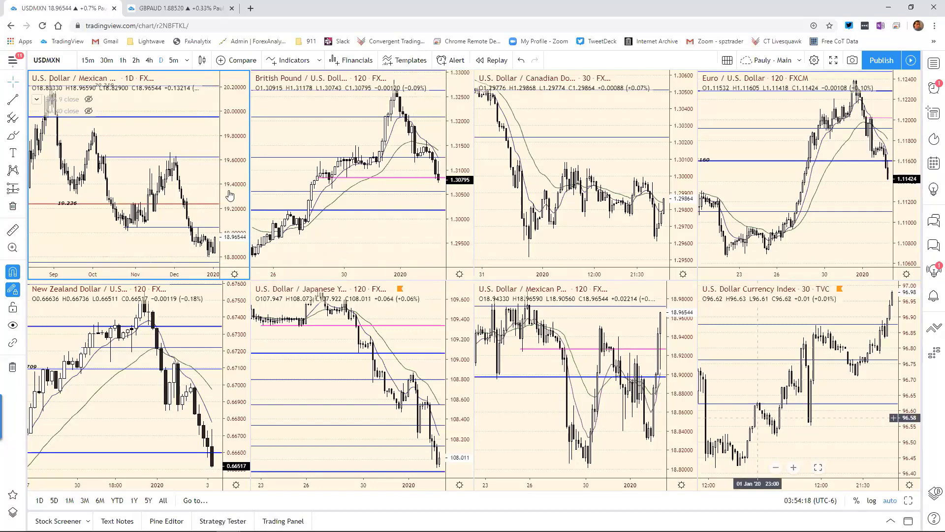
{"action": "left_click", "coordinate": [908, 501]}
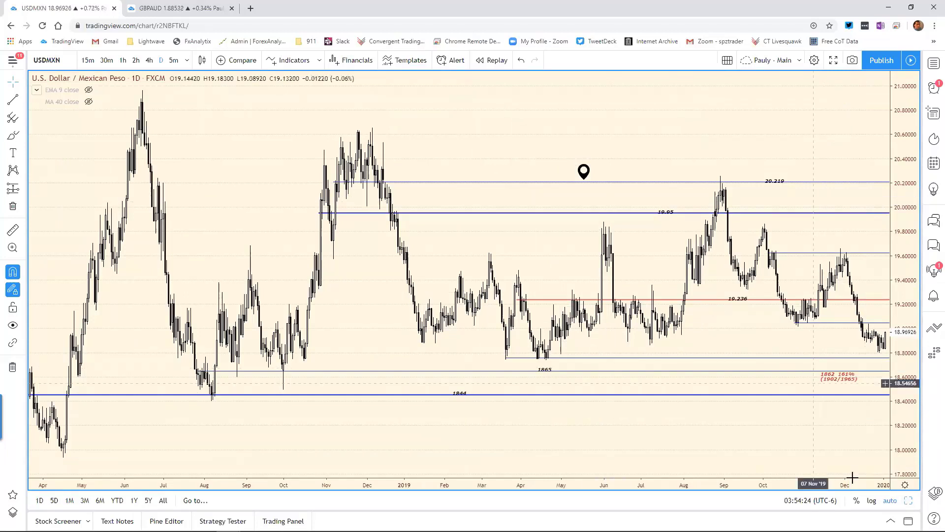
Step: Restore the eight-chart grid with USD/MXN daily in the first pane
{"action": "left_click", "coordinate": [909, 500]}
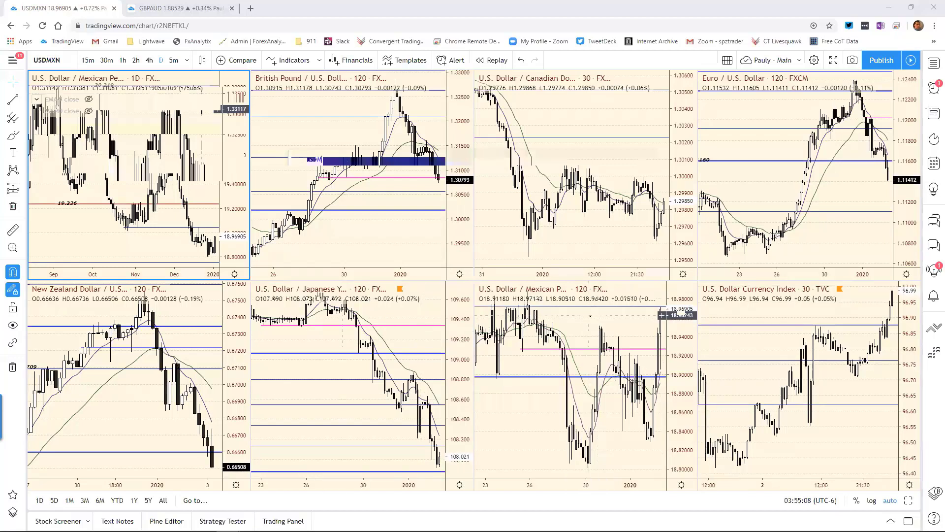
Step: Change the USD/MXN resistance in cell F14 from 18.98 to 18.97
{"action": "key", "text": "alt+Tab"}
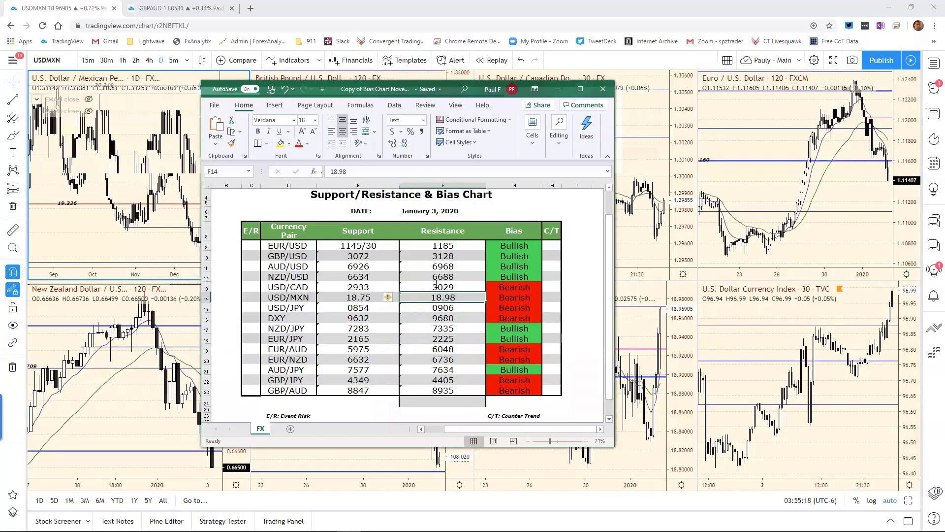
{"action": "left_click", "coordinate": [351, 173]}
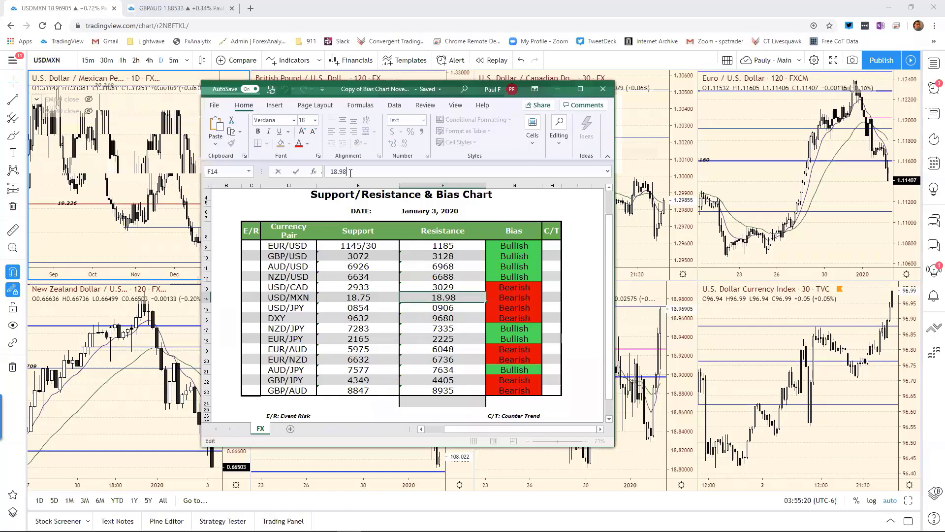
{"action": "key", "text": "BackSpace"}
{"action": "type", "text": "7"}
{"action": "key", "text": "Return"}
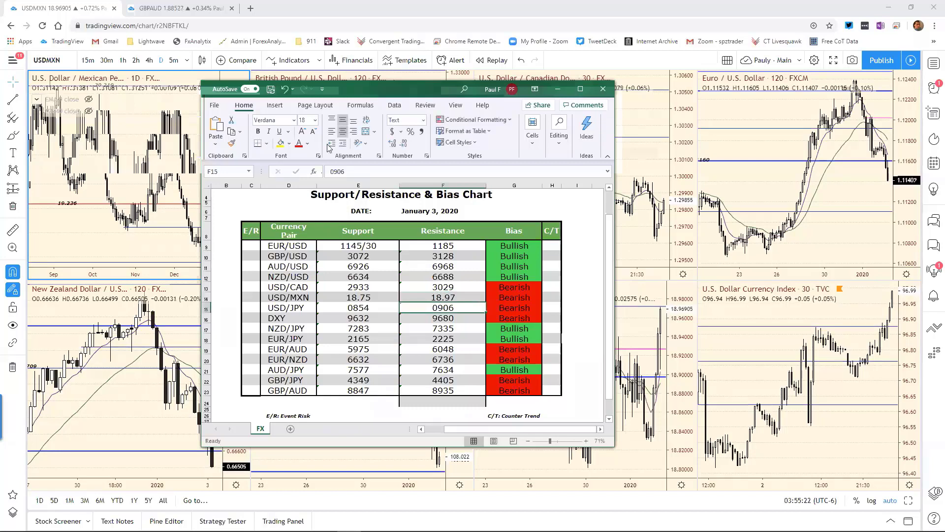
Step: Change the USD/MXN support in cell E14 from 18.75 to 18.92, then return to TradingView
{"action": "left_click", "coordinate": [370, 296]}
{"action": "left_click", "coordinate": [355, 171]}
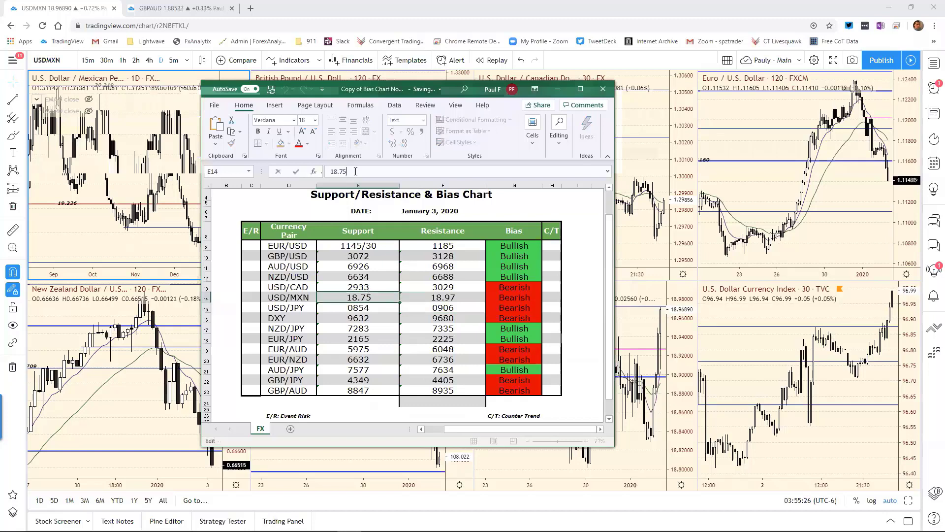
{"action": "key", "text": "BackSpace"}
{"action": "key", "text": "BackSpace"}
{"action": "type", "text": "92"}
{"action": "key", "text": "Return"}
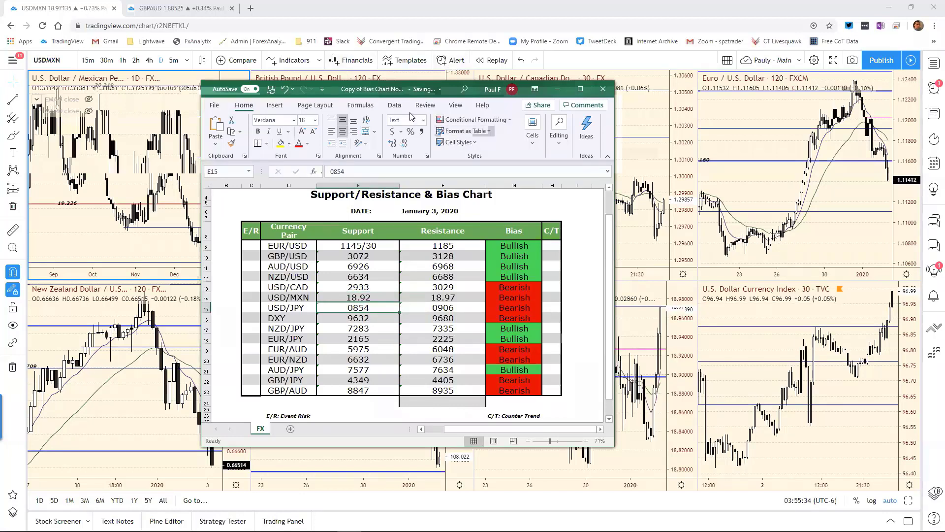
{"action": "left_click", "coordinate": [470, 91]}
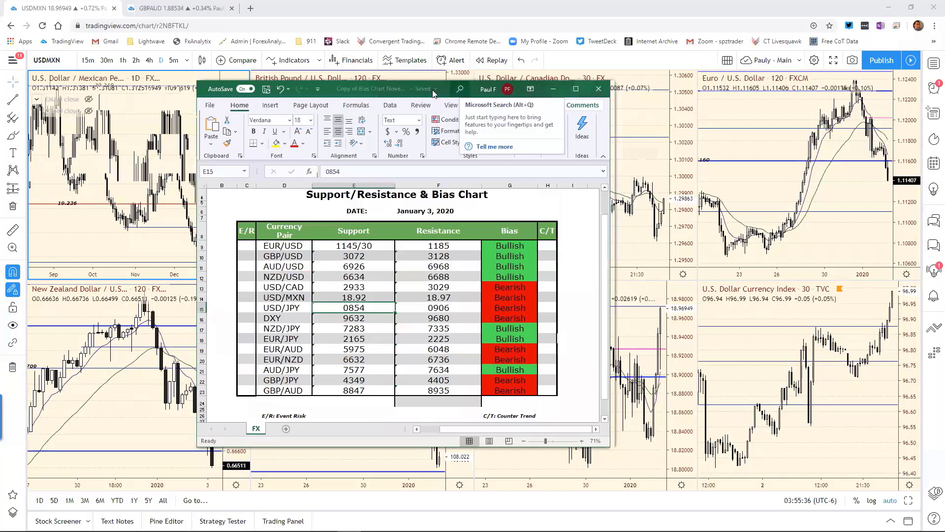
{"action": "left_click", "coordinate": [592, 75]}
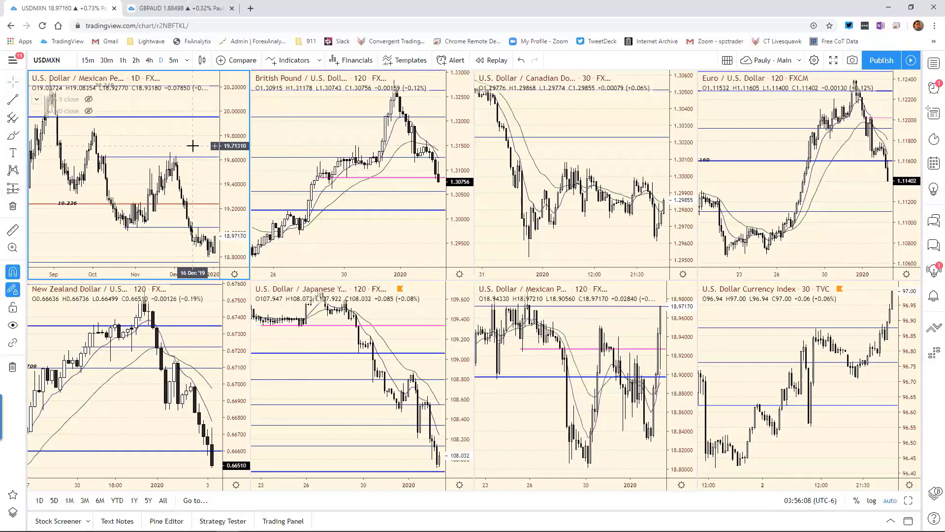
Step: Switch the active chart to USDJPY and maximize it to fill the whole chart area
{"action": "type", "text": "USDJPY"}
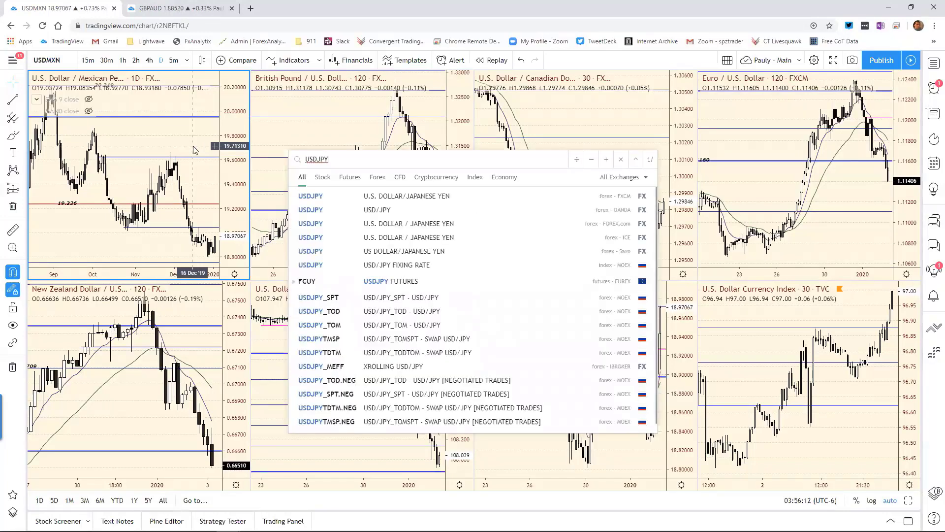
{"action": "key", "text": "Return"}
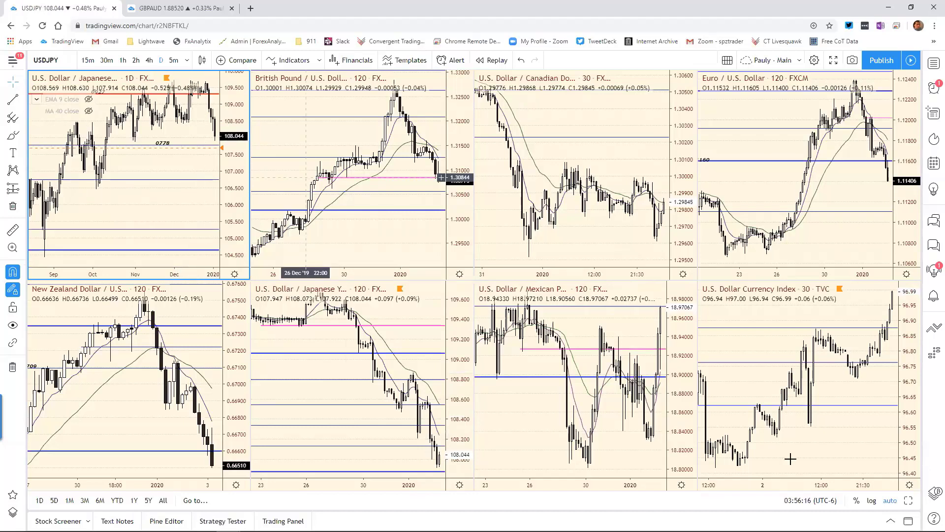
{"action": "left_click", "coordinate": [909, 500]}
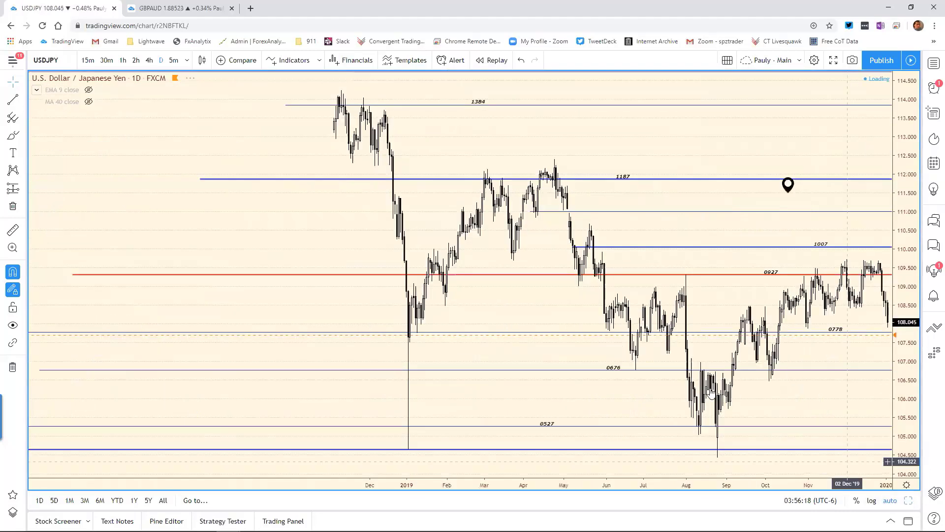
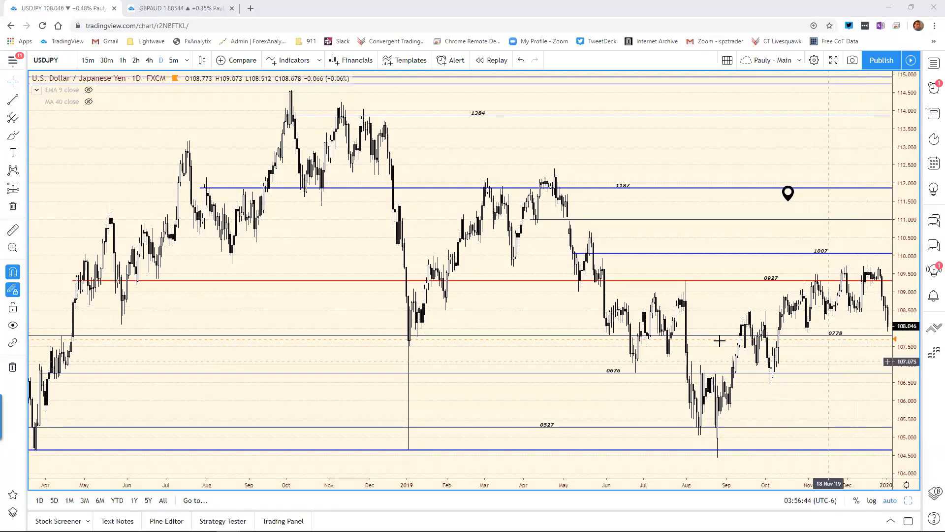
Step: Enter 0778 as the USD/JPY support in cell E15 of the bias chart
{"action": "key", "text": "alt+Tab"}
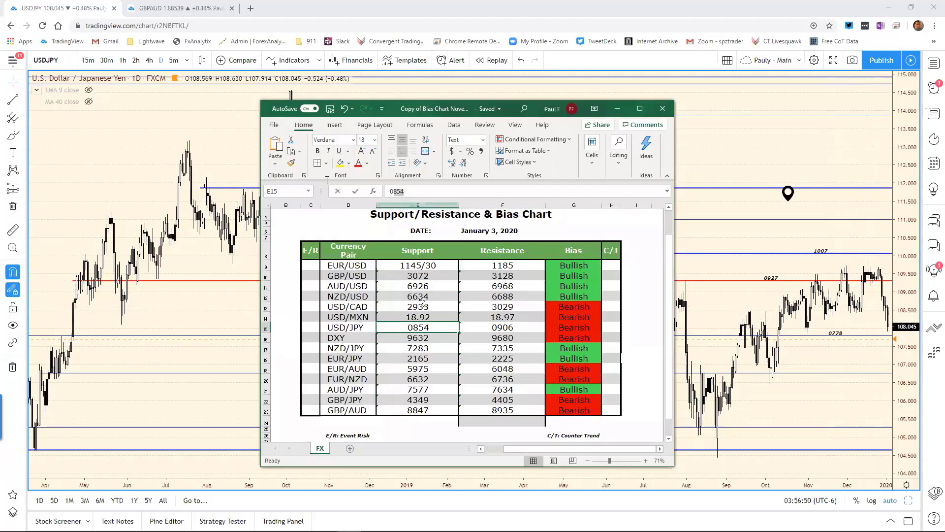
{"action": "type", "text": "0778"}
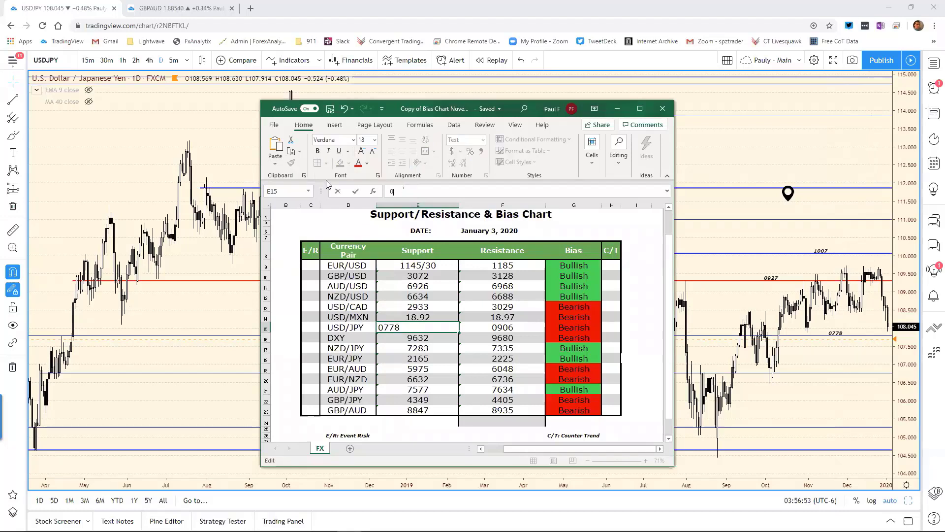
{"action": "key", "text": "Return"}
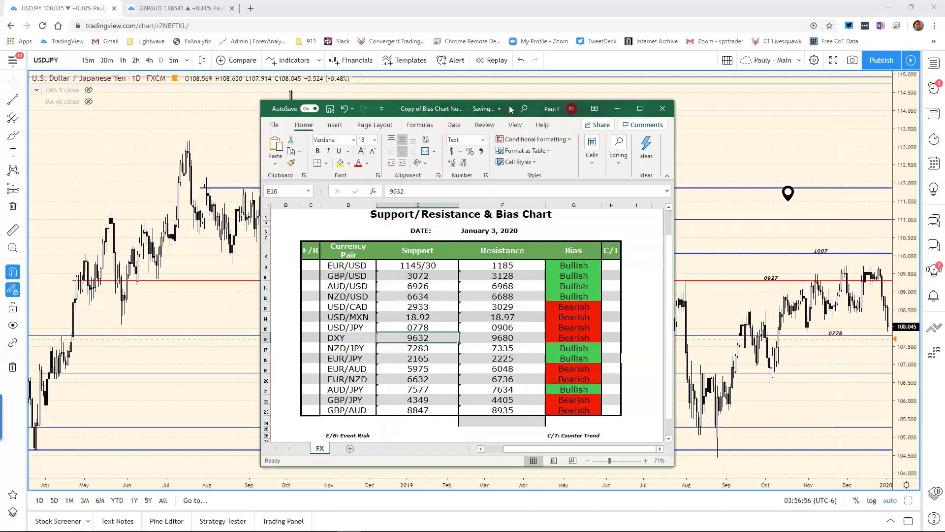
{"action": "left_click_drag", "start_coordinate": [509, 106], "coordinate": [0, 104]}
{"action": "left_click", "coordinate": [48, 140]}
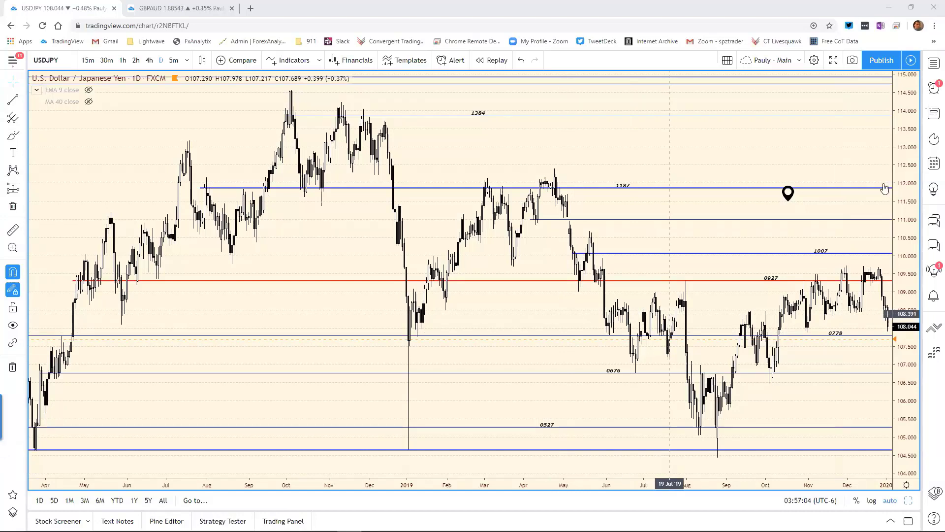
Step: Show the USD/JPY 2-hour chart full size, zoomed out from mid-November to early January
{"action": "left_click", "coordinate": [908, 500]}
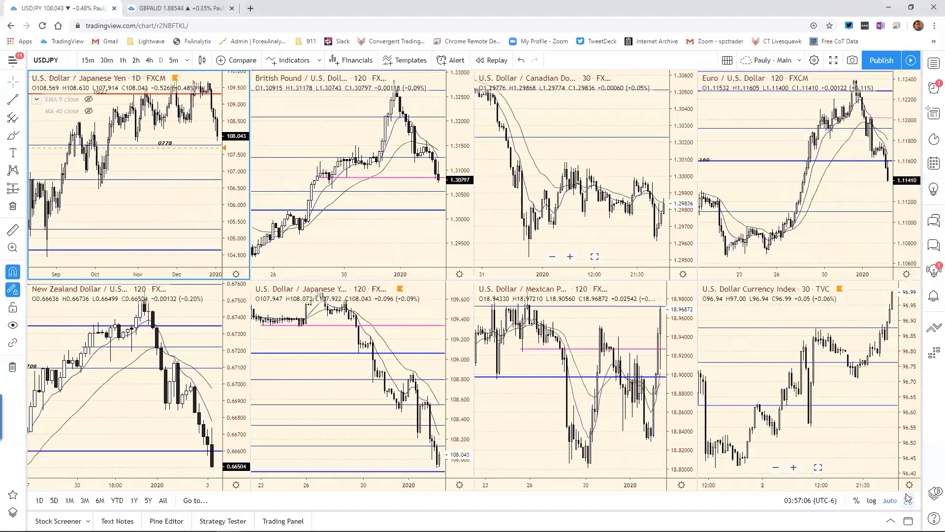
{"action": "left_click", "coordinate": [408, 305]}
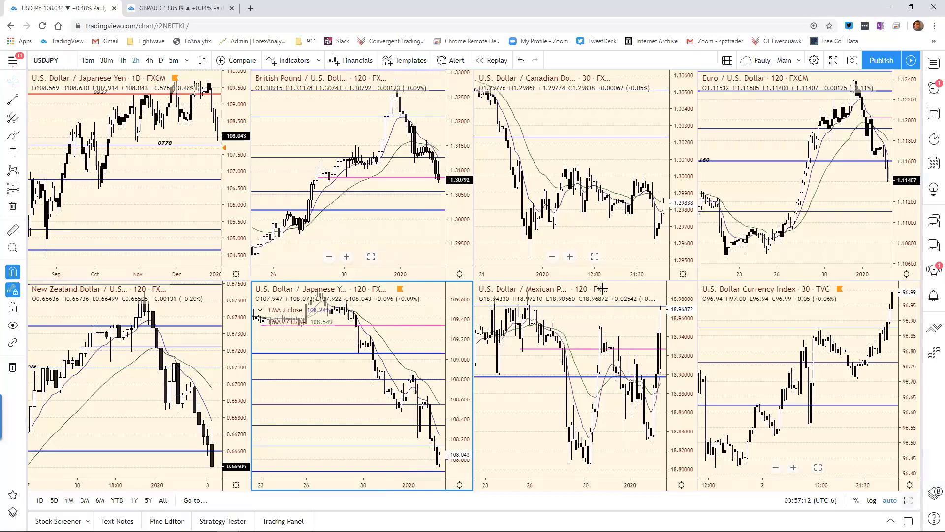
{"action": "left_click", "coordinate": [908, 501]}
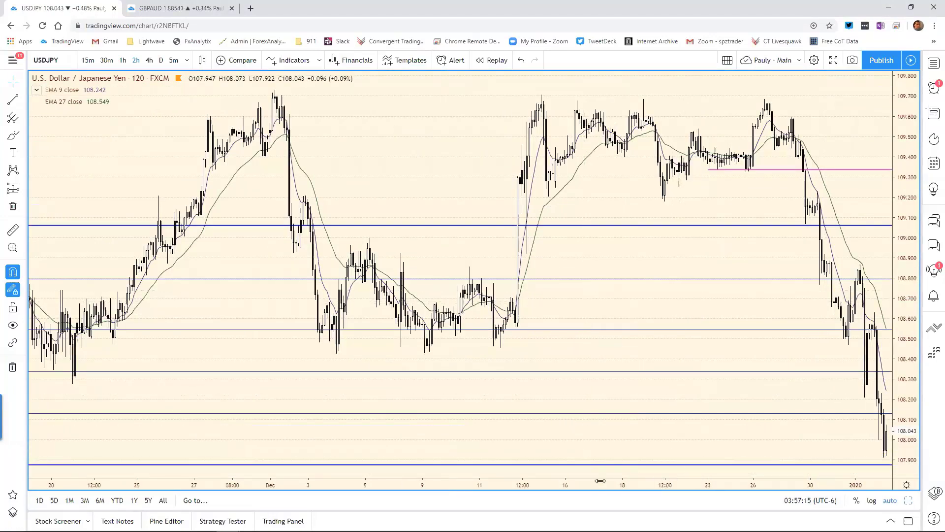
{"action": "scroll", "coordinate": [635, 461], "scroll_direction": "down", "scroll_amount": 3}
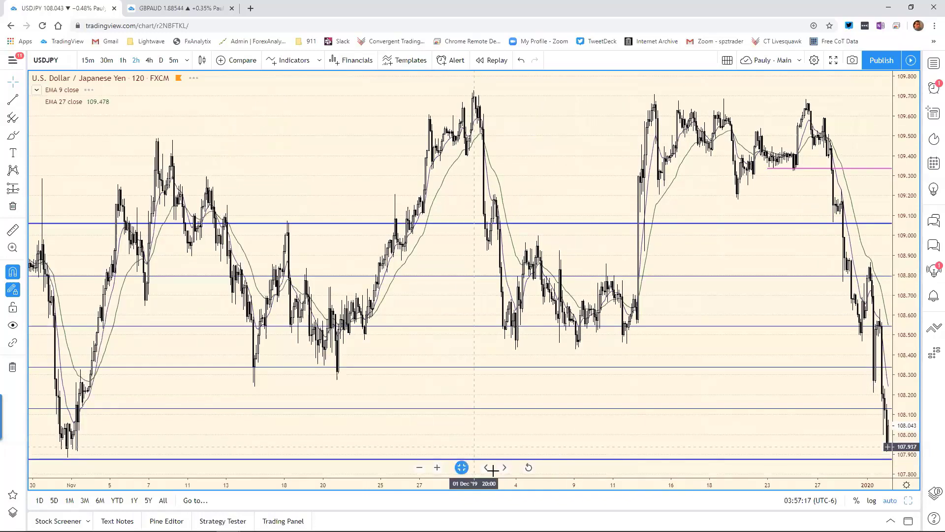
{"action": "left_click", "coordinate": [529, 467]}
{"action": "left_click_drag", "start_coordinate": [544, 485], "coordinate": [722, 480]}
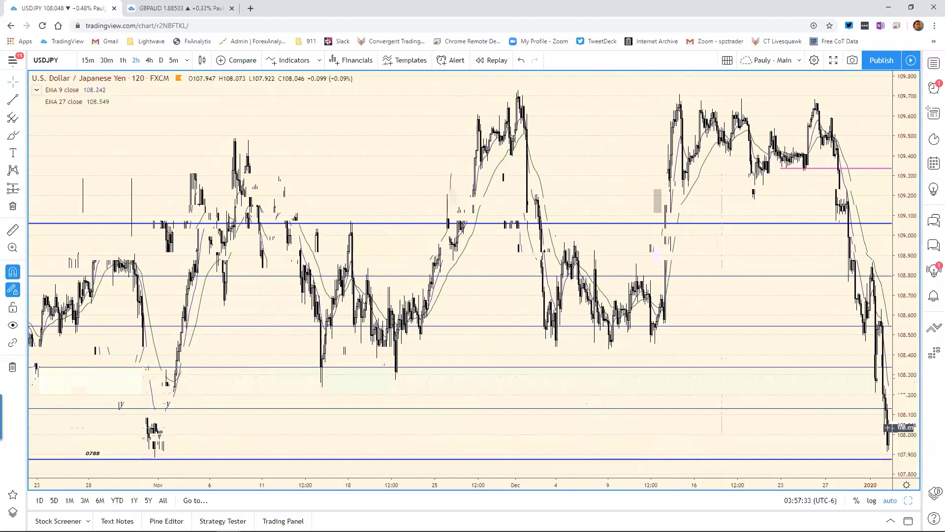
{"action": "key", "text": "alt+Tab"}
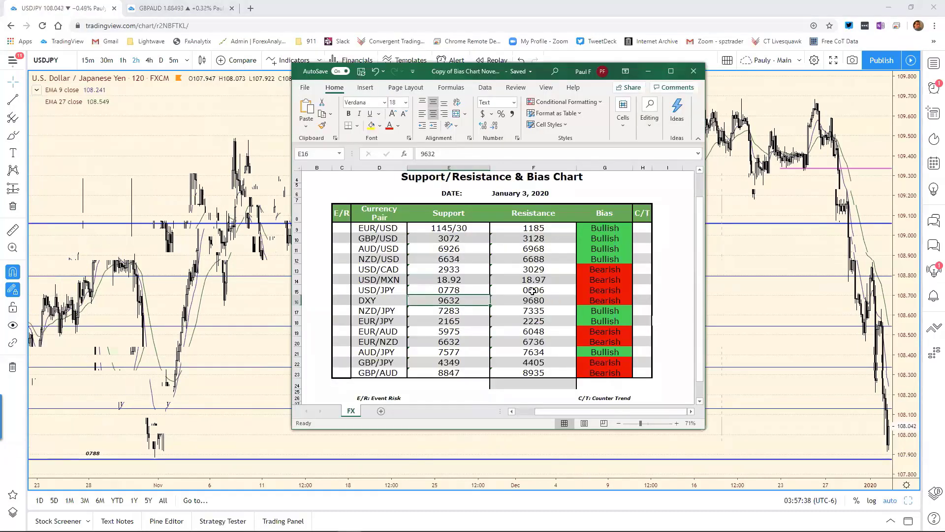
Step: Enter 0834 as the USD/JPY resistance in cell F15
{"action": "left_click", "coordinate": [532, 290]}
{"action": "type", "text": "0"}
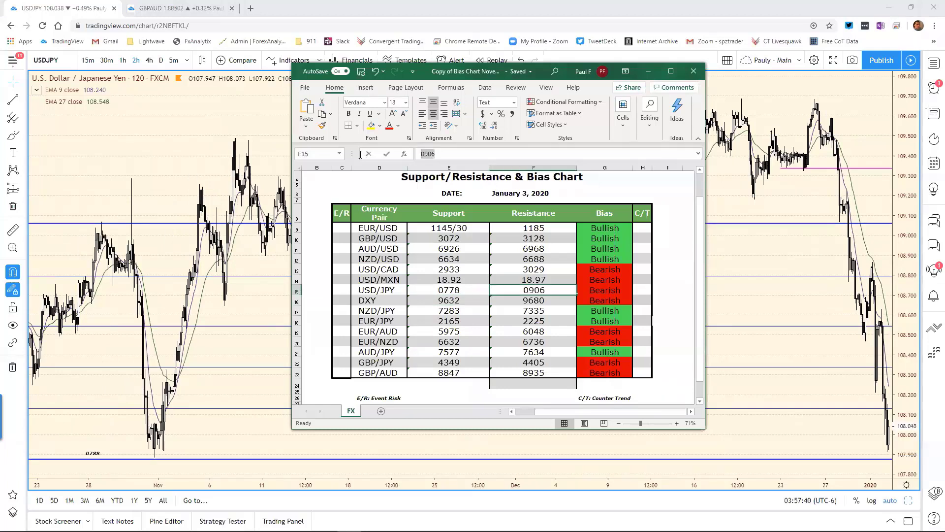
{"action": "type", "text": "83"}
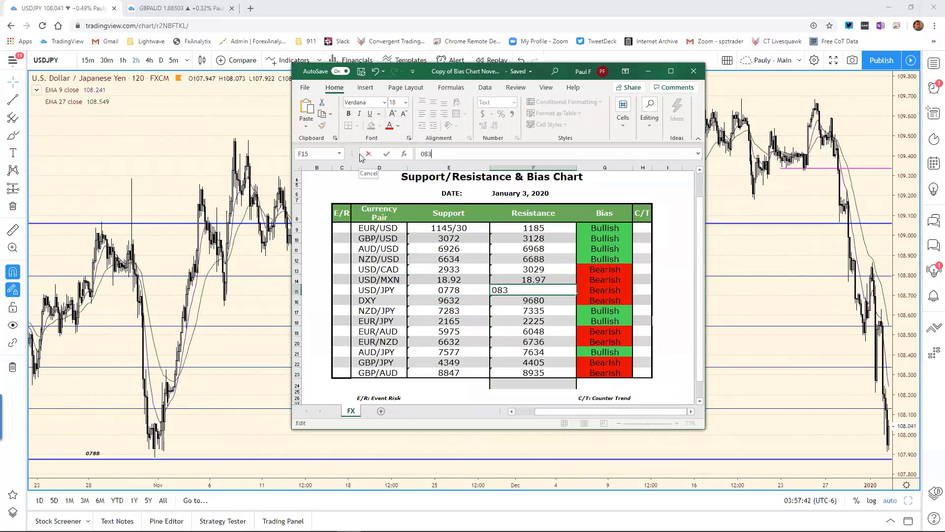
{"action": "type", "text": "4"}
{"action": "key", "text": "Return"}
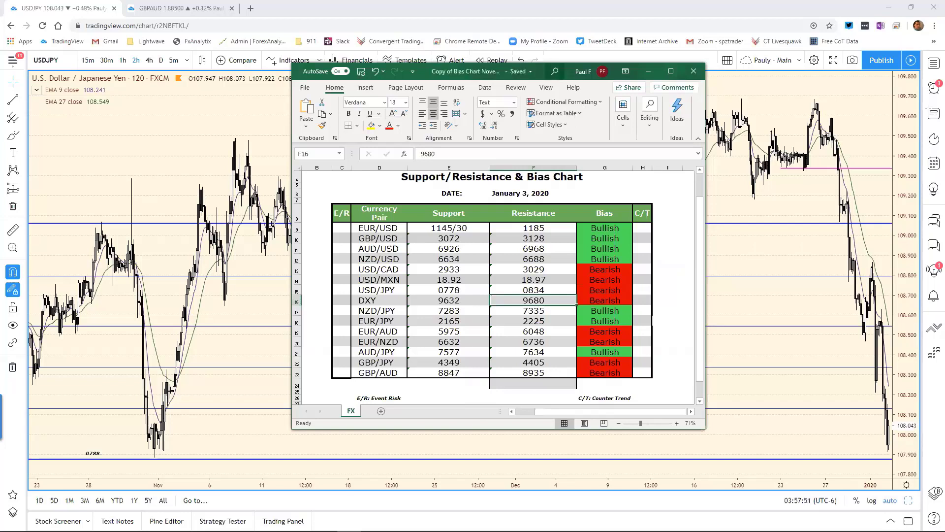
{"action": "key", "text": "alt+Tab"}
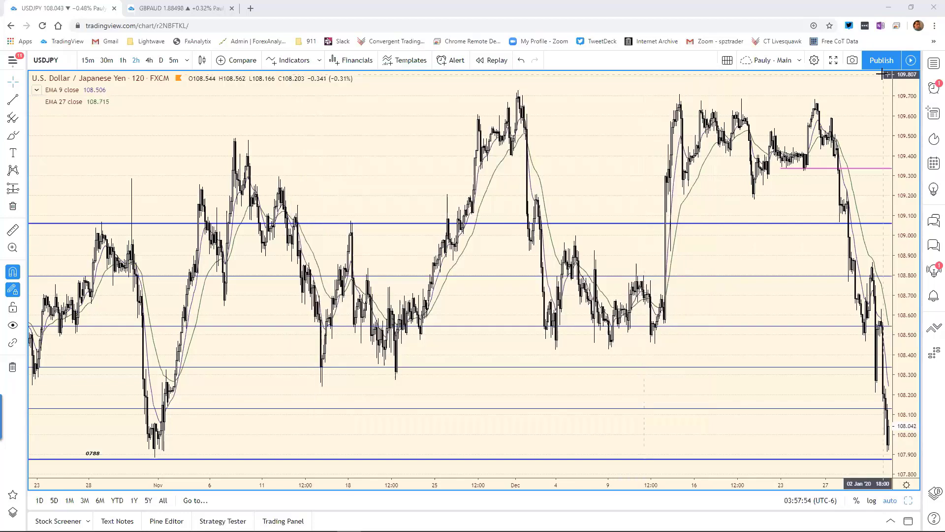
Step: Restore the browser window to full screen and show the eight-chart grid
{"action": "left_click", "coordinate": [910, 7]}
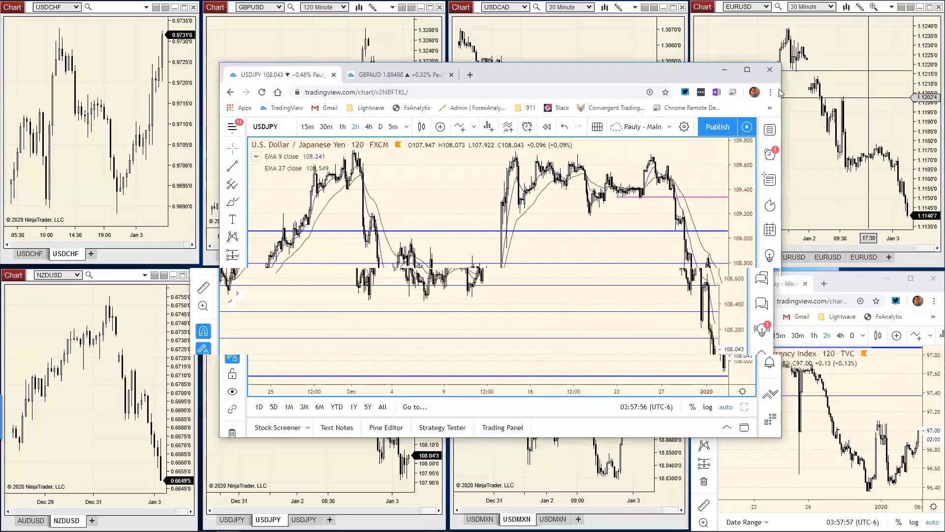
{"action": "left_click", "coordinate": [746, 70]}
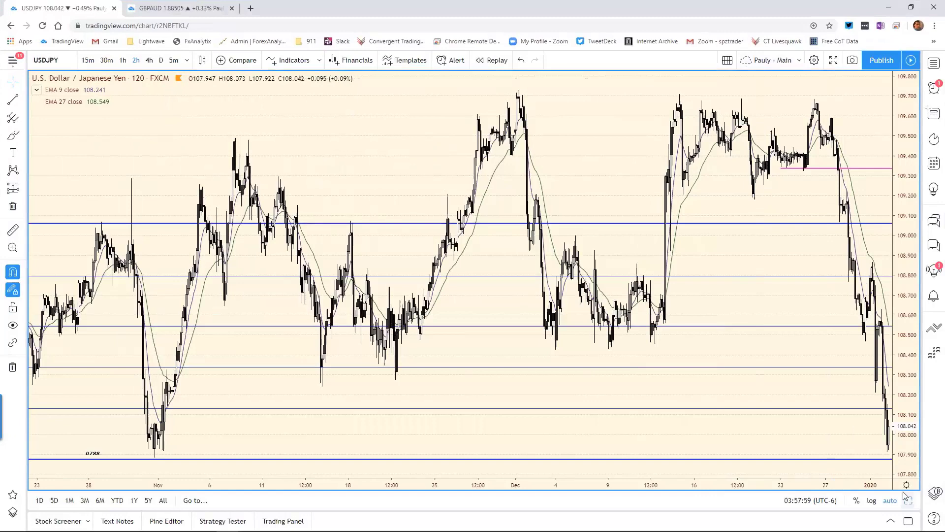
{"action": "left_click", "coordinate": [909, 501]}
{"action": "left_click", "coordinate": [915, 375]}
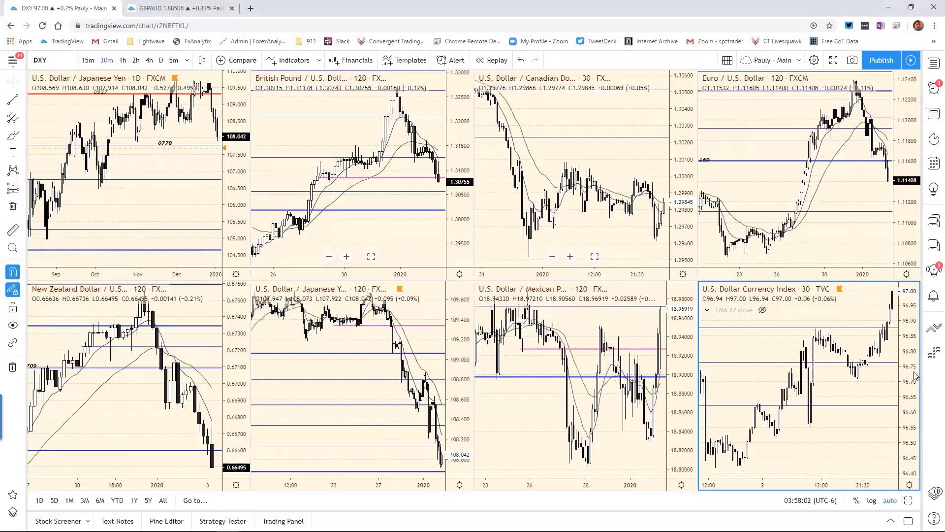
Step: Load DXY into the top-left chart and view its daily chart full size
{"action": "left_click", "coordinate": [165, 157]}
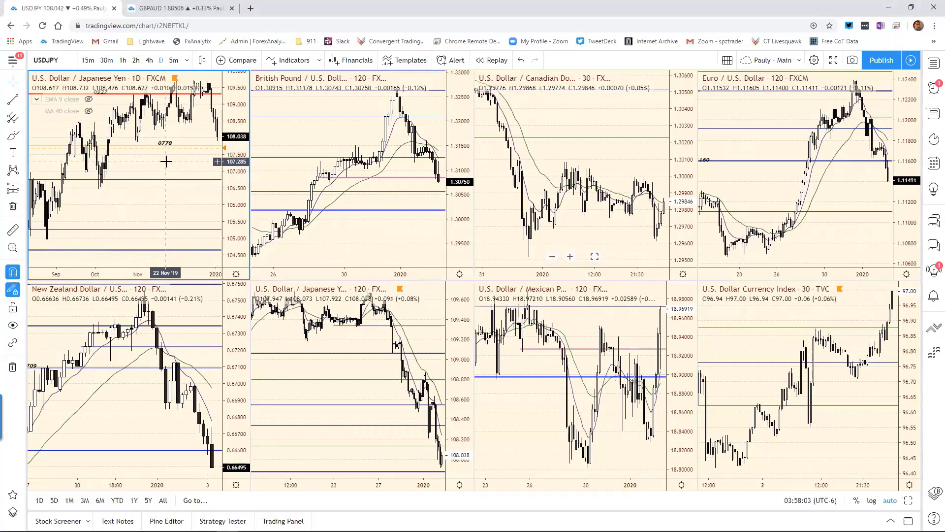
{"action": "type", "text": "US"}
{"action": "key", "text": "BackSpace"}
{"action": "key", "text": "BackSpace"}
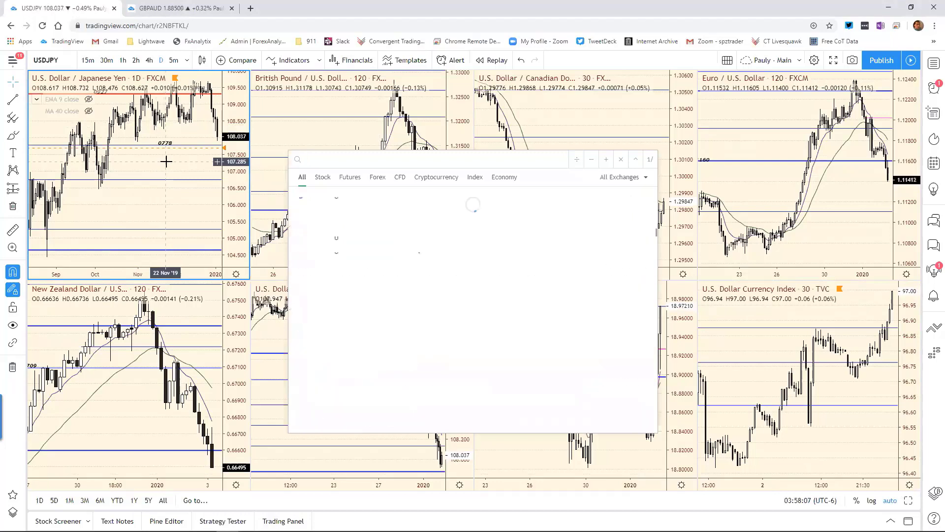
{"action": "type", "text": "DXY"}
{"action": "key", "text": "Return"}
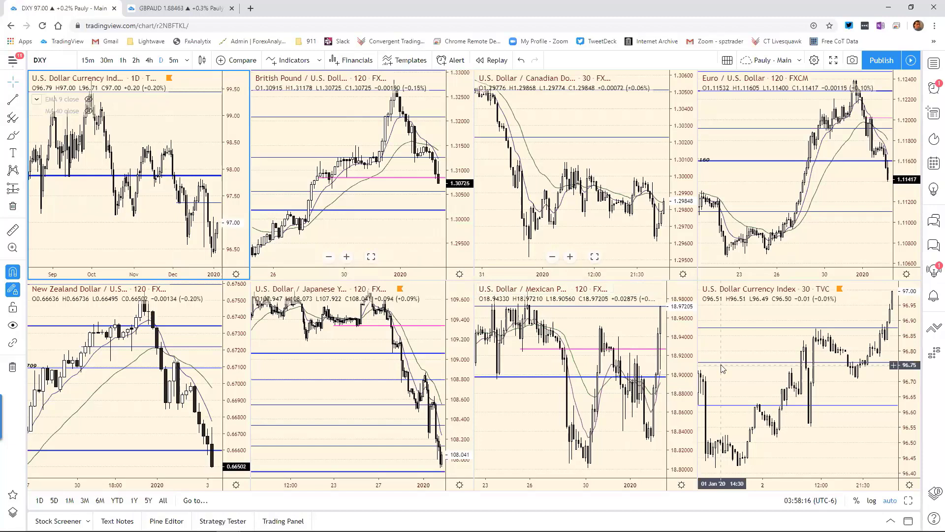
{"action": "key", "text": "alt+Return"}
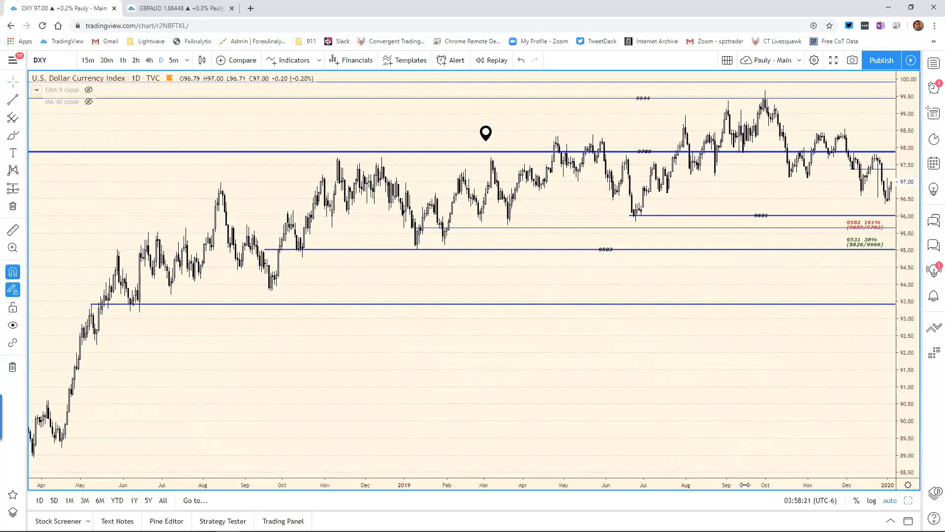
Step: Zoom the DXY daily chart, then bring the bottom-right DXY 30-minute chart up full size
{"action": "scroll", "coordinate": [633, 457], "scroll_direction": "up", "scroll_amount": 2}
{"action": "scroll", "coordinate": [611, 447], "scroll_direction": "up", "scroll_amount": 2}
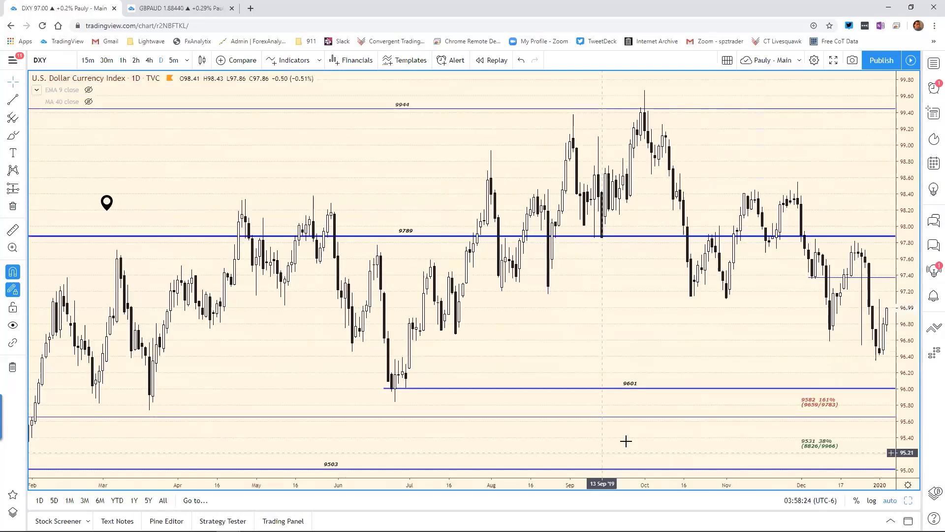
{"action": "scroll", "coordinate": [626, 441], "scroll_direction": "up", "scroll_amount": 1}
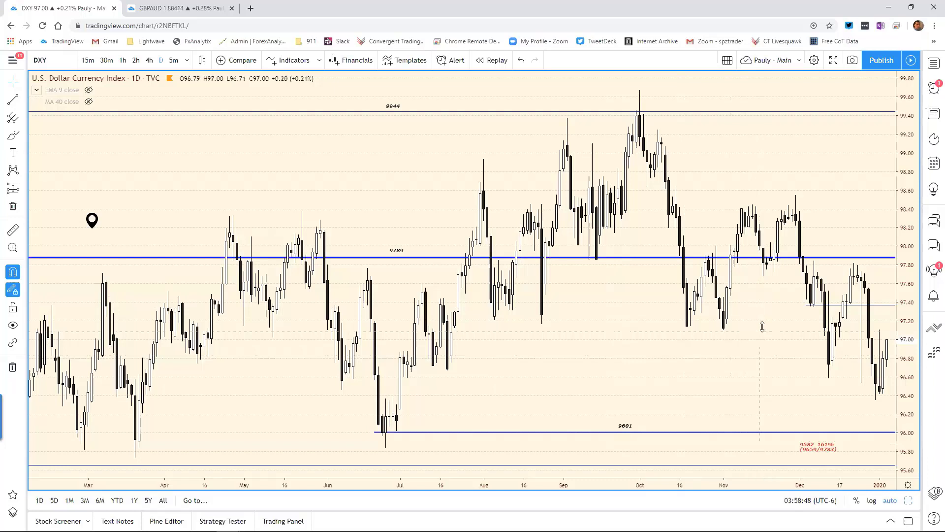
{"action": "left_click", "coordinate": [908, 500]}
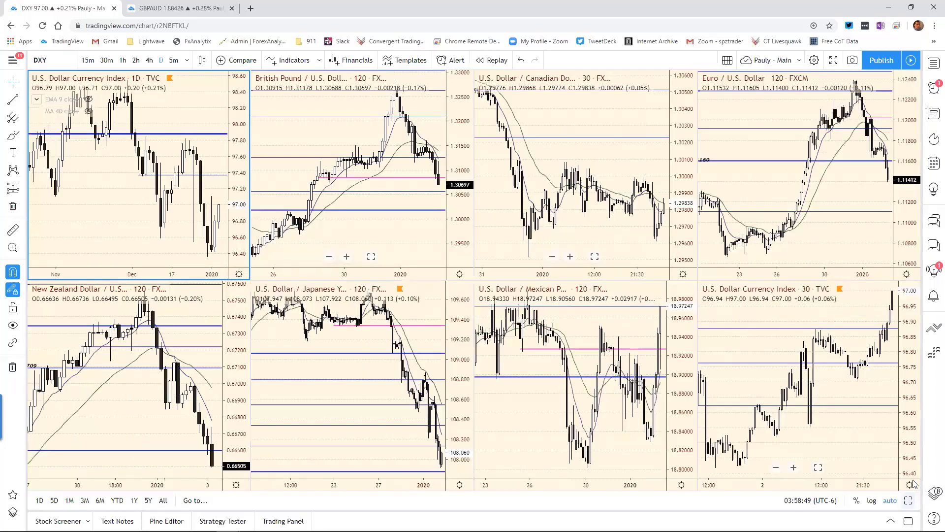
{"action": "left_click", "coordinate": [886, 463]}
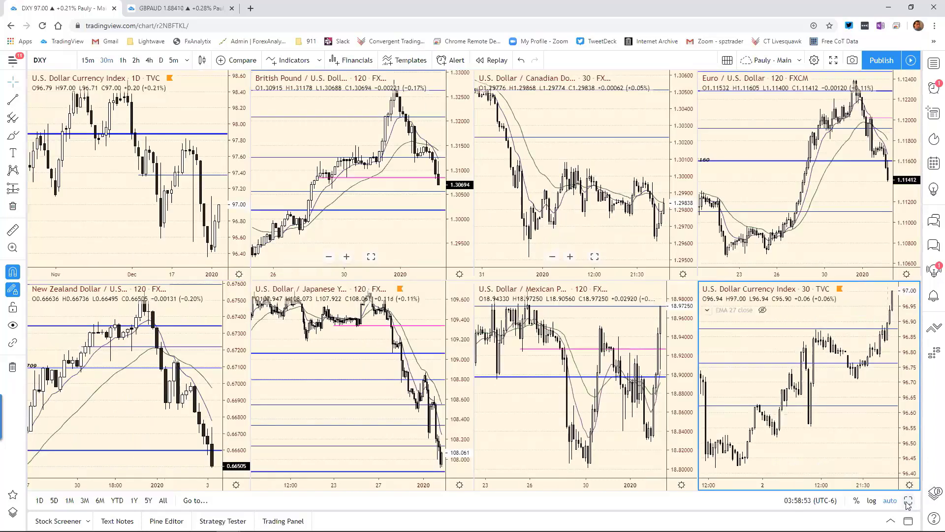
{"action": "left_click", "coordinate": [908, 500]}
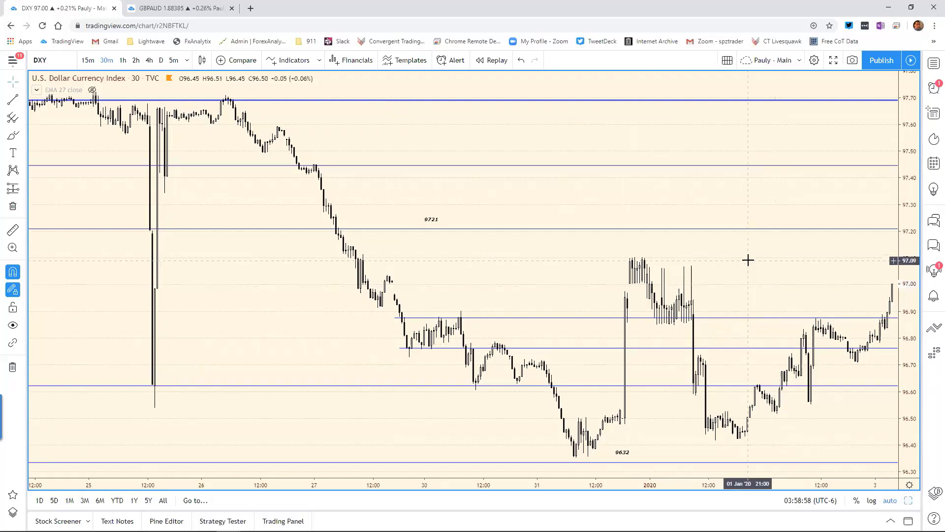
Step: Set the bottom-right DXY chart to 120-minute candles and return to the full-size daily chart
{"action": "type", "text": "120"}
{"action": "key", "text": "Return"}
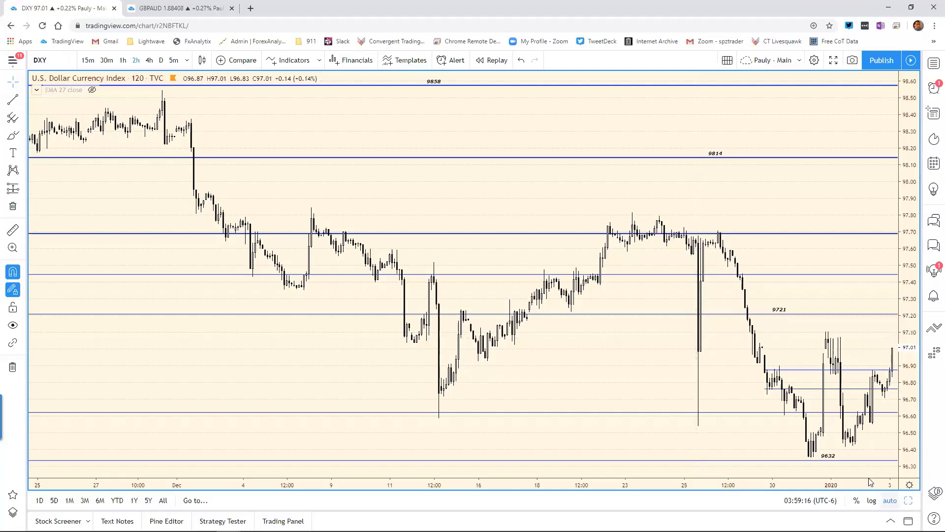
{"action": "left_click", "coordinate": [908, 500]}
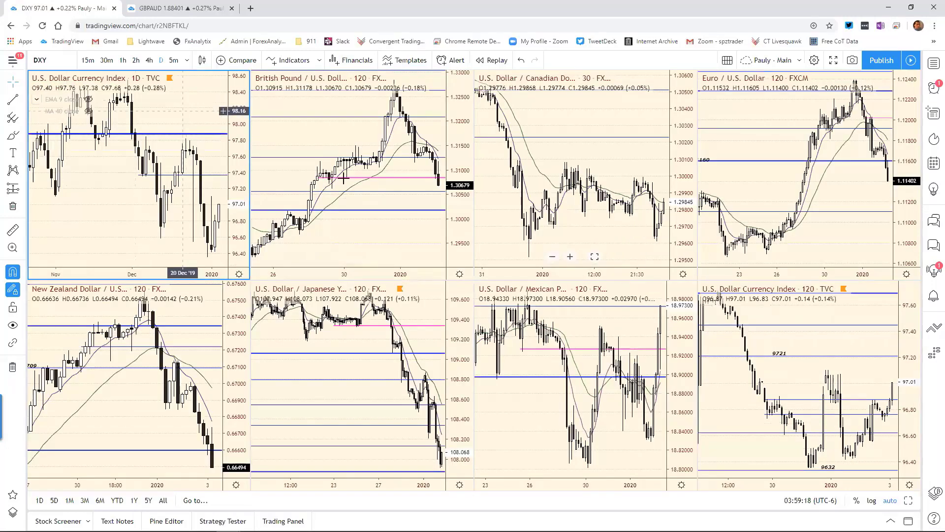
{"action": "left_click", "coordinate": [908, 500]}
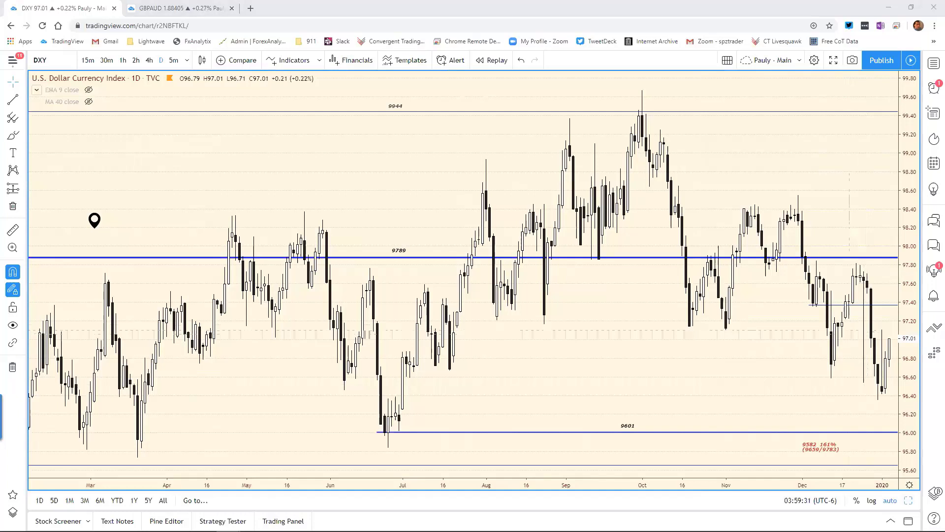
Step: Change the DXY resistance in cell F16 from 9680 to 9707
{"action": "key", "text": "alt+Tab"}
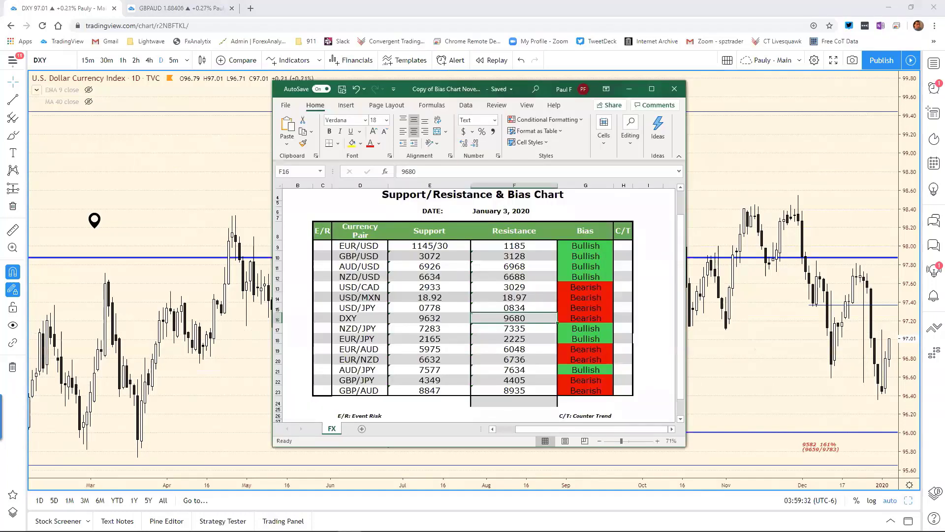
{"action": "left_click", "coordinate": [498, 315]}
{"action": "double_click", "coordinate": [428, 170]}
{"action": "type", "text": "9707"}
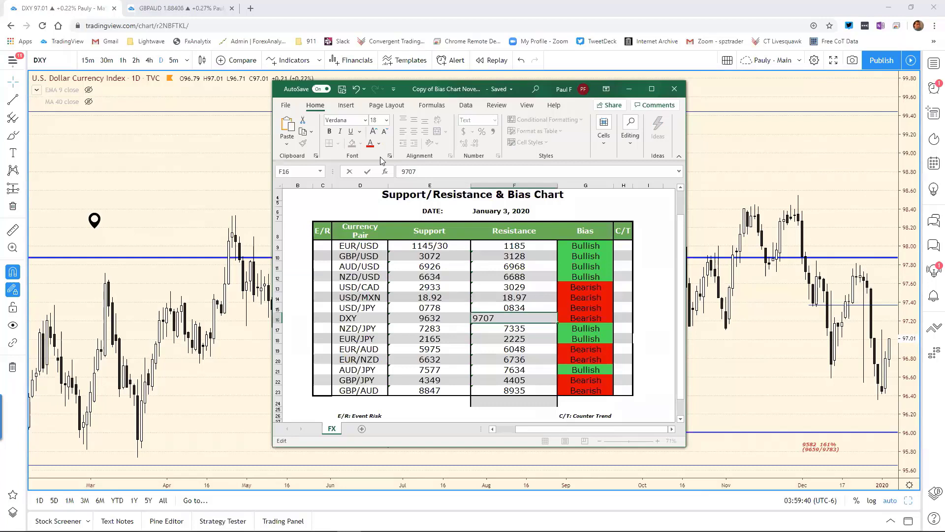
{"action": "key", "text": "Return"}
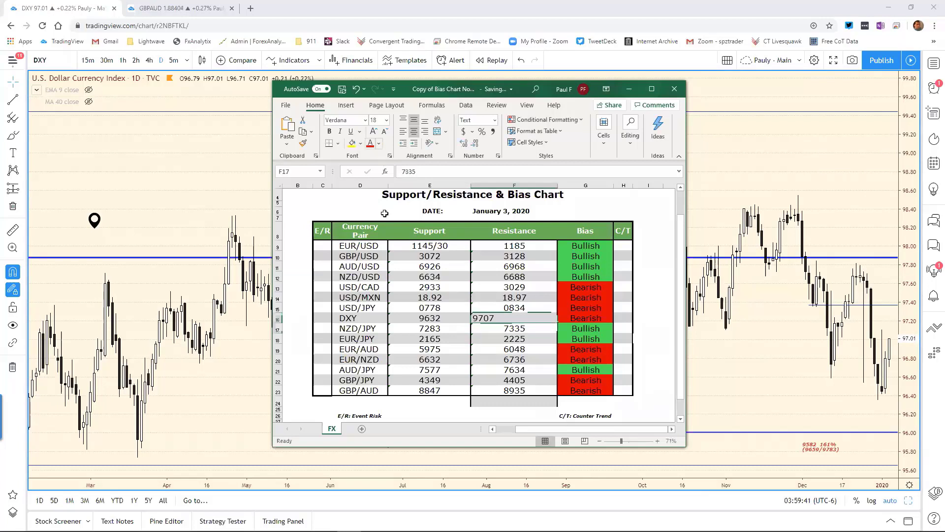
{"action": "left_click", "coordinate": [731, 182]}
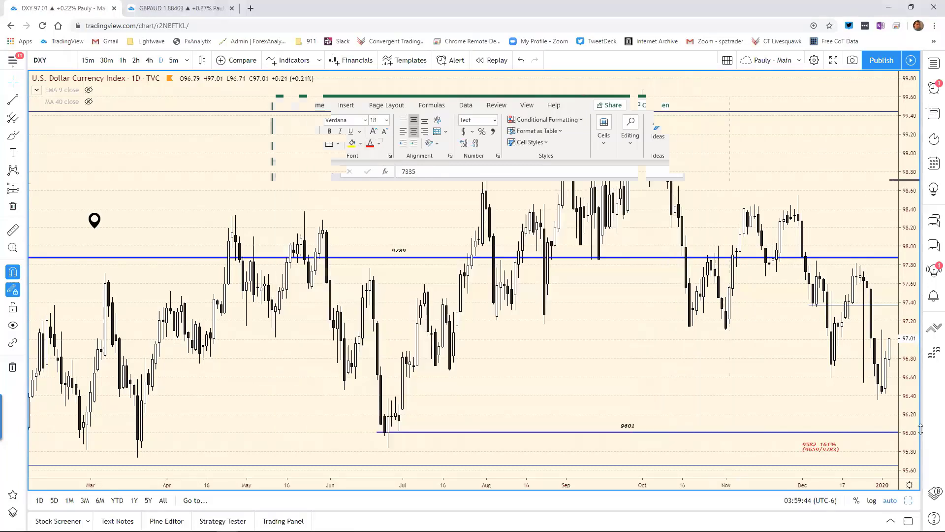
Step: Bring the DXY 120-minute chart up full size and select a level line to read its price
{"action": "left_click", "coordinate": [909, 500]}
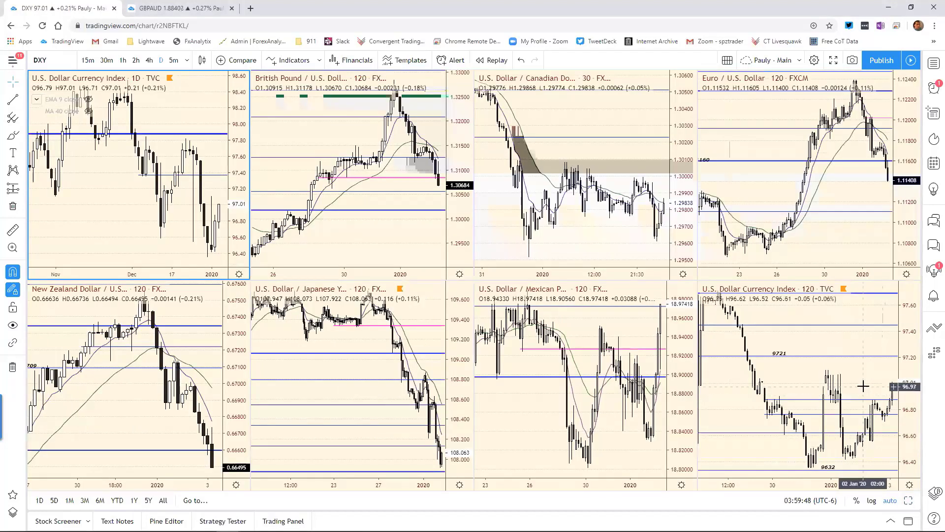
{"action": "left_click", "coordinate": [909, 401]}
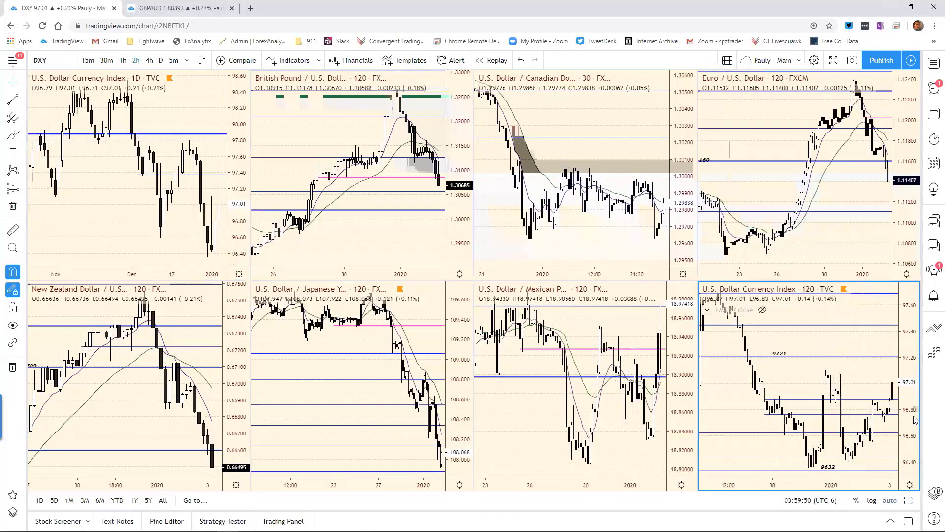
{"action": "left_click", "coordinate": [908, 500]}
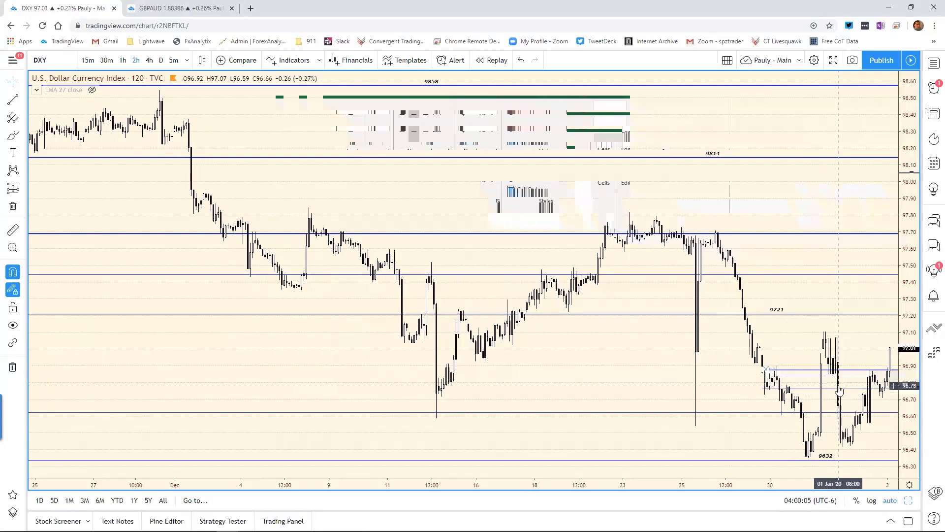
{"action": "left_click", "coordinate": [838, 388]}
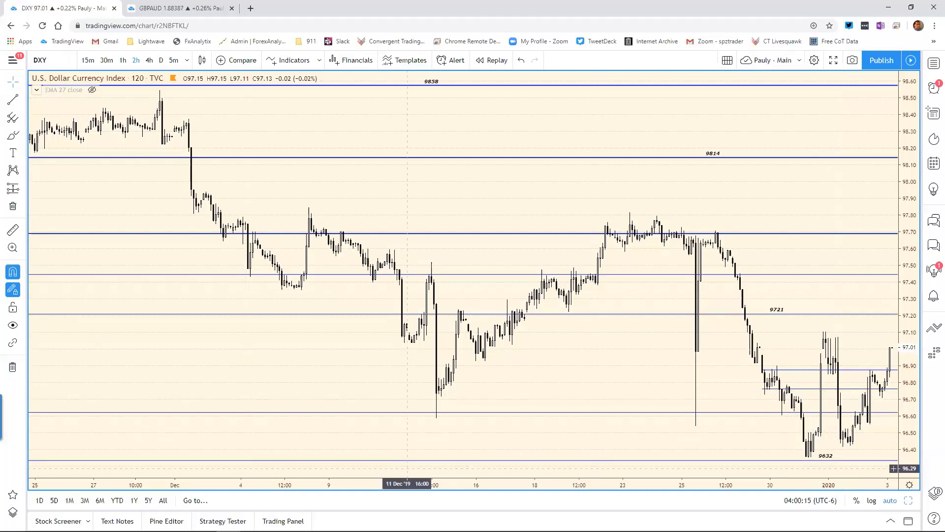
{"action": "left_click", "coordinate": [349, 522]}
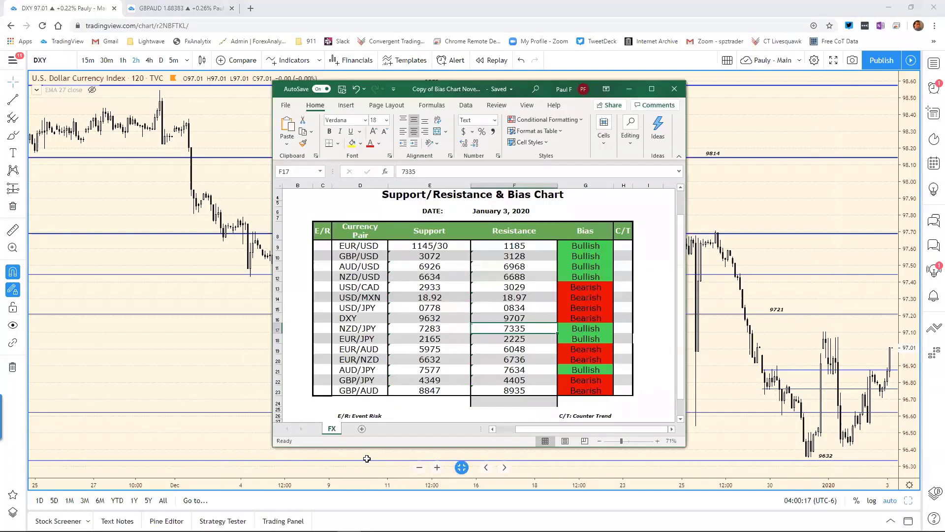
Step: Change the DXY support in cell E16 from 9632 to 9675
{"action": "left_click", "coordinate": [441, 325]}
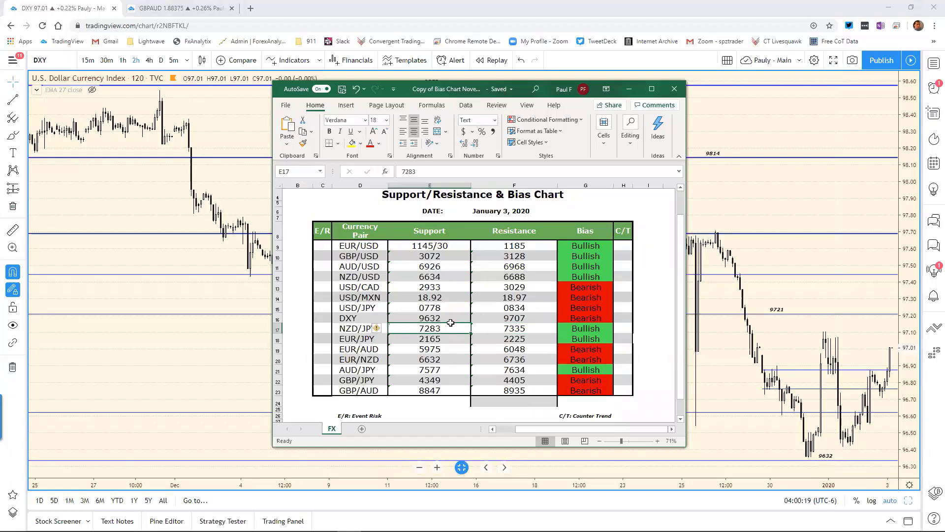
{"action": "key", "text": "Up"}
{"action": "key", "text": "F2"}
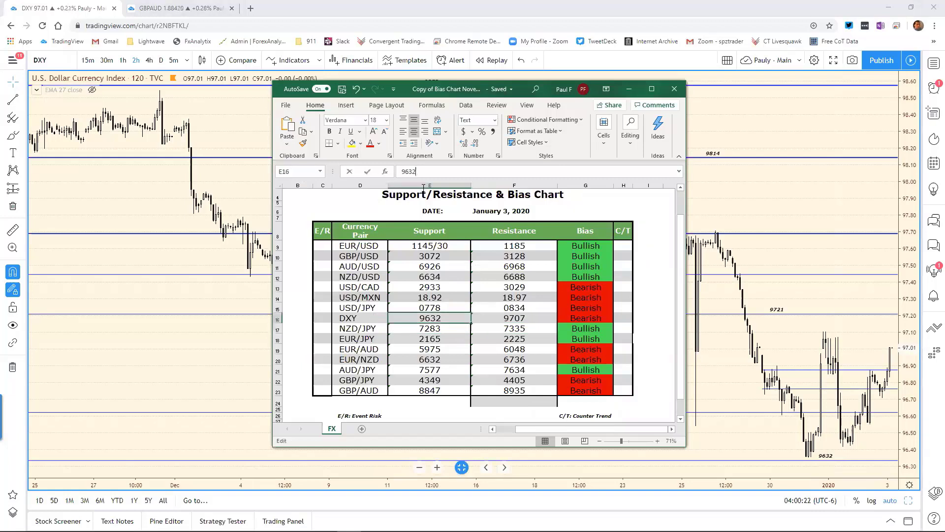
{"action": "key", "text": "BackSpace"}
{"action": "key", "text": "BackSpace"}
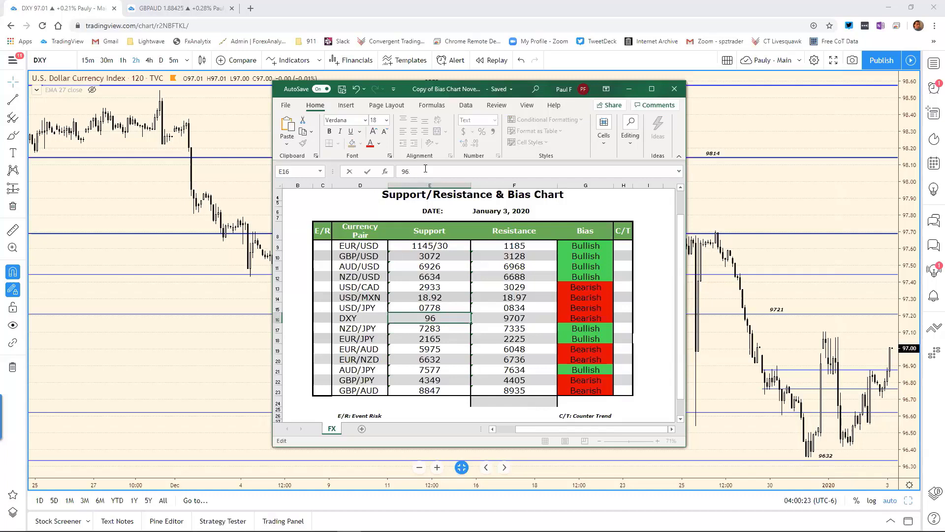
{"action": "type", "text": "75"}
{"action": "key", "text": "Return"}
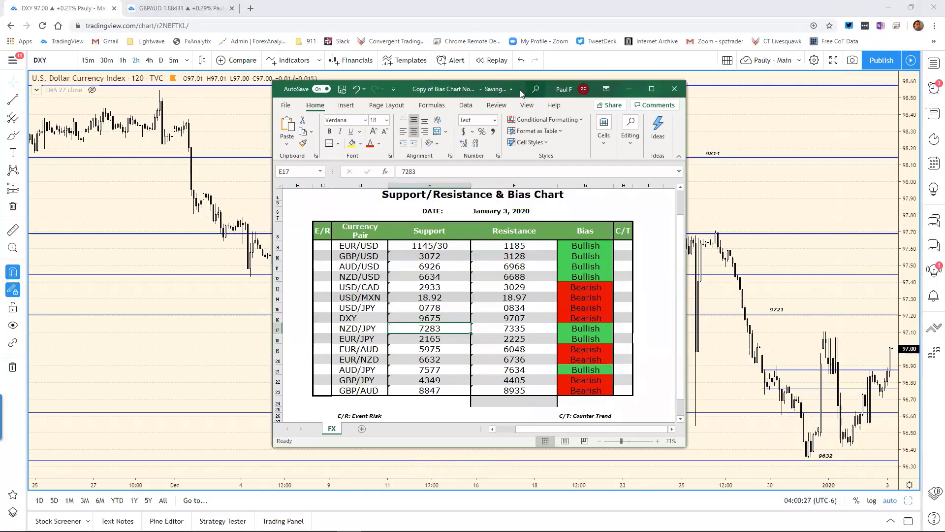
Step: Move Excel aside and return TradingView to the eight-chart grid
{"action": "left_click_drag", "start_coordinate": [520, 93], "coordinate": [33, 144]}
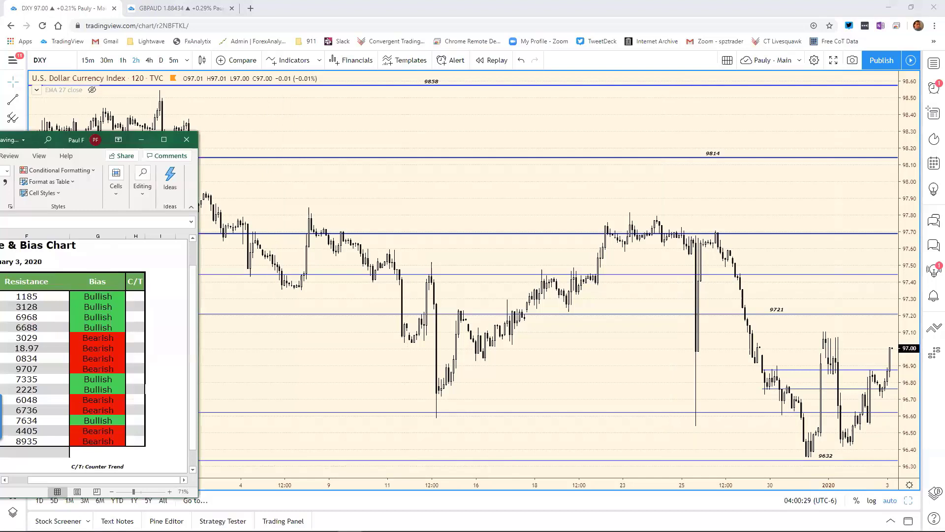
{"action": "left_click", "coordinate": [830, 456]}
{"action": "key", "text": "alt+Return"}
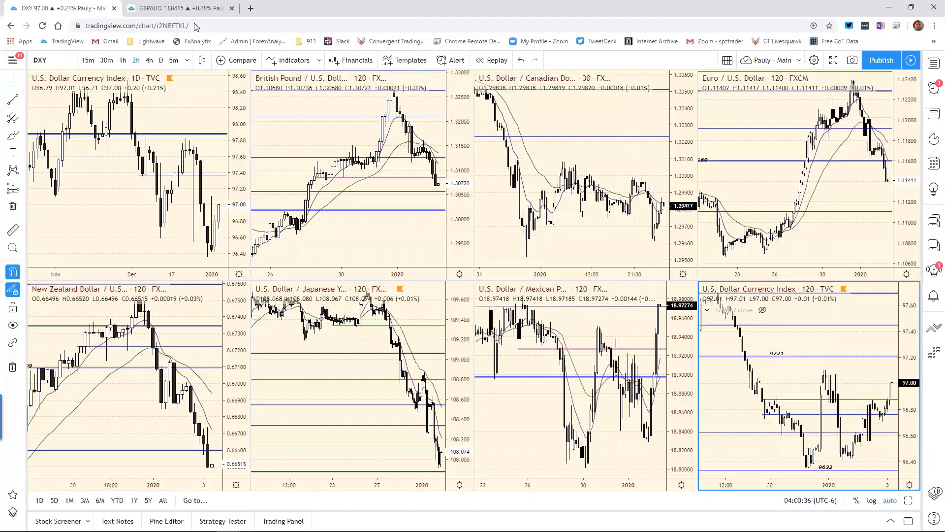
Step: Load NZDJPY into the top-left chart of the GBPAUD layout and show its daily chart full size
{"action": "left_click", "coordinate": [170, 8]}
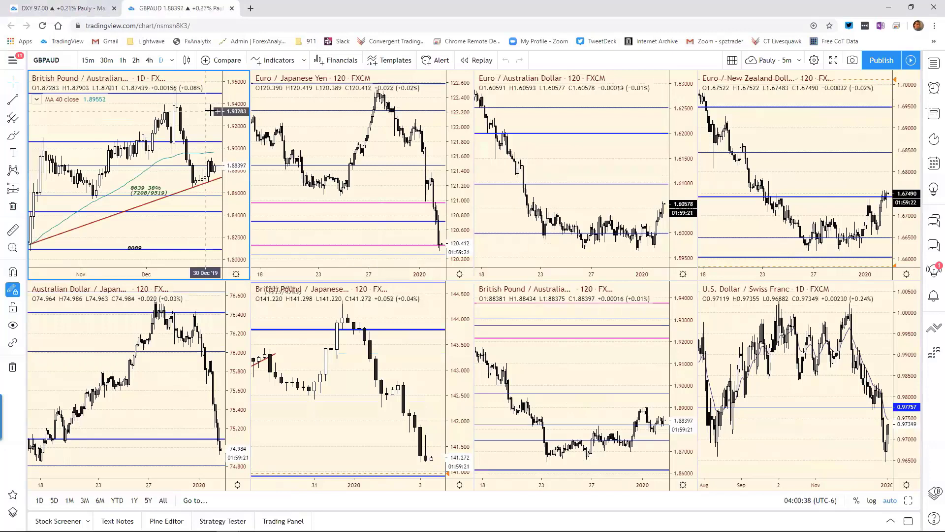
{"action": "type", "text": "N"}
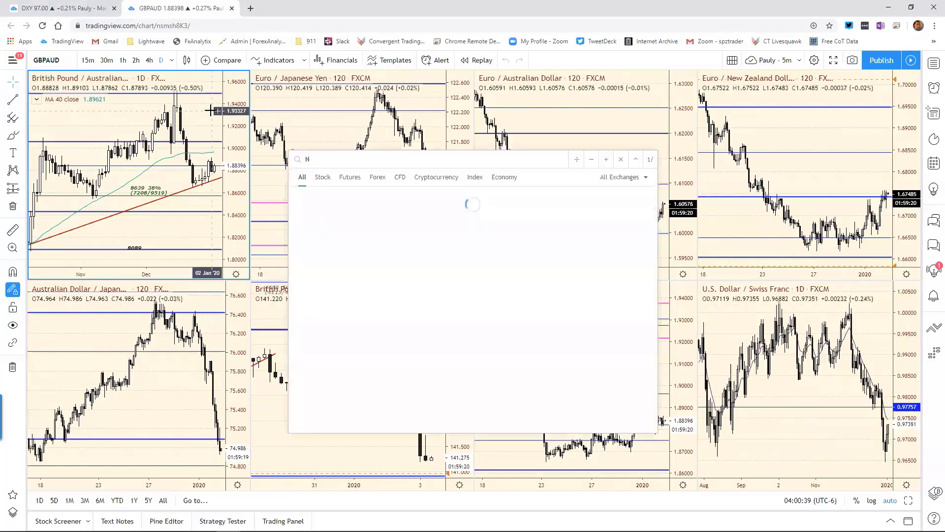
{"action": "type", "text": "ZDJPY"}
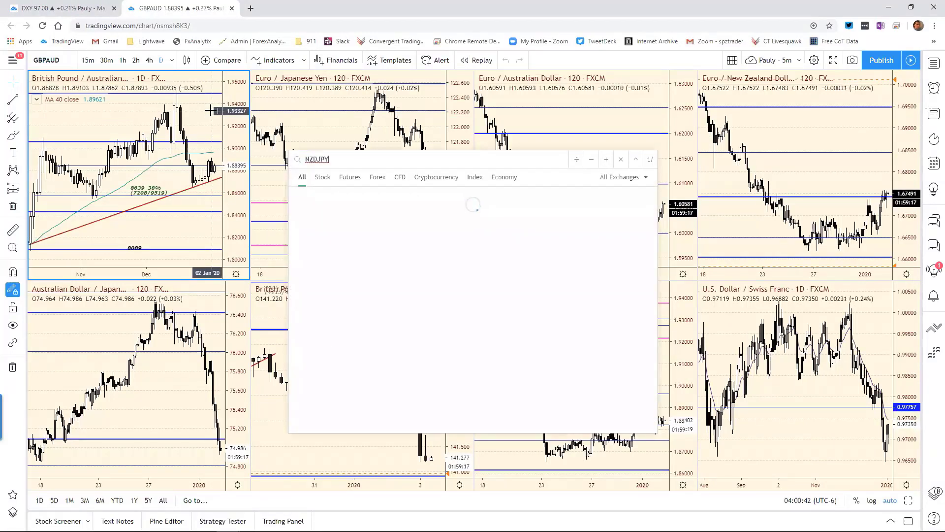
{"action": "key", "text": "Return"}
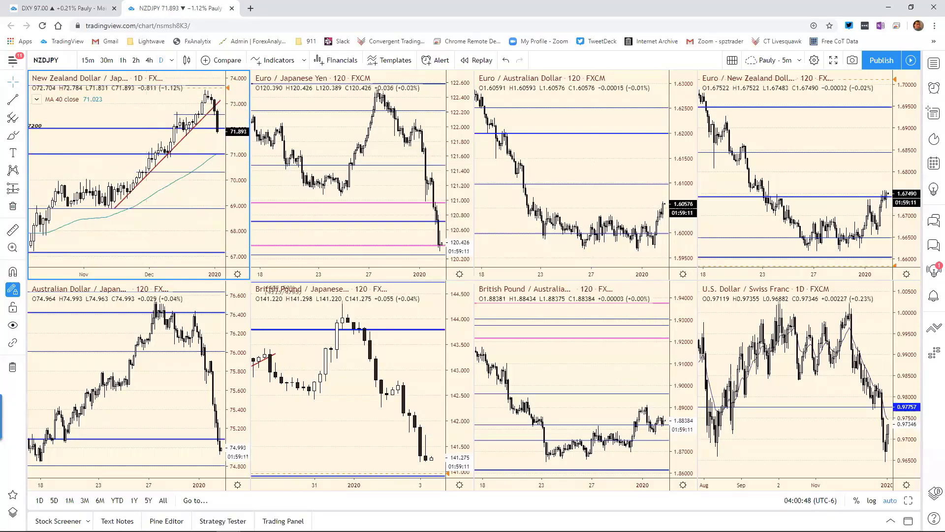
{"action": "left_click", "coordinate": [909, 500]}
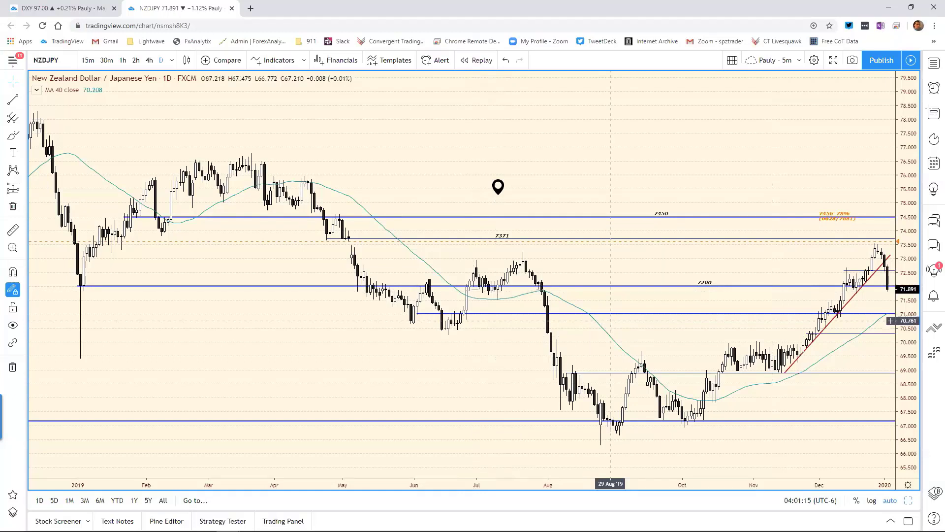
Step: Change the NZD/JPY support in cell E17 from 7283 to 7182
{"action": "key", "text": "alt+Tab"}
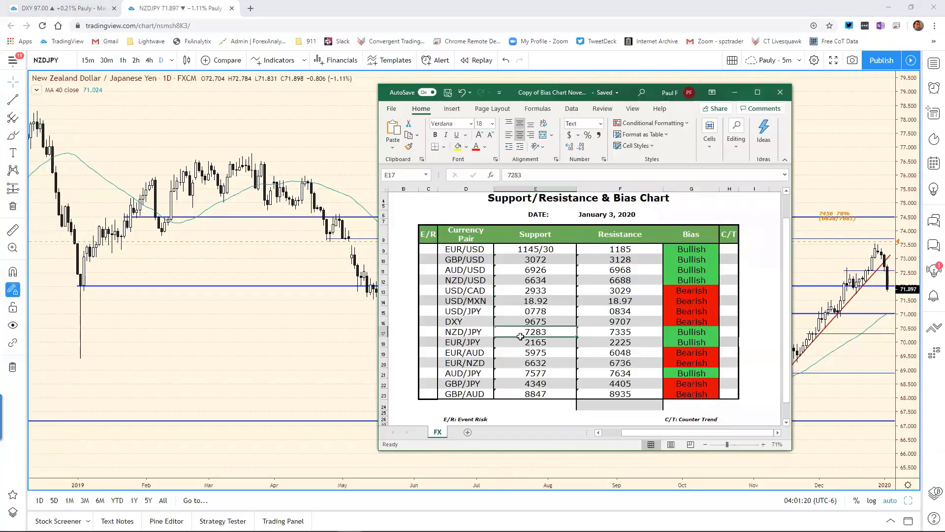
{"action": "double_click", "coordinate": [478, 176]}
{"action": "type", "text": "718"}
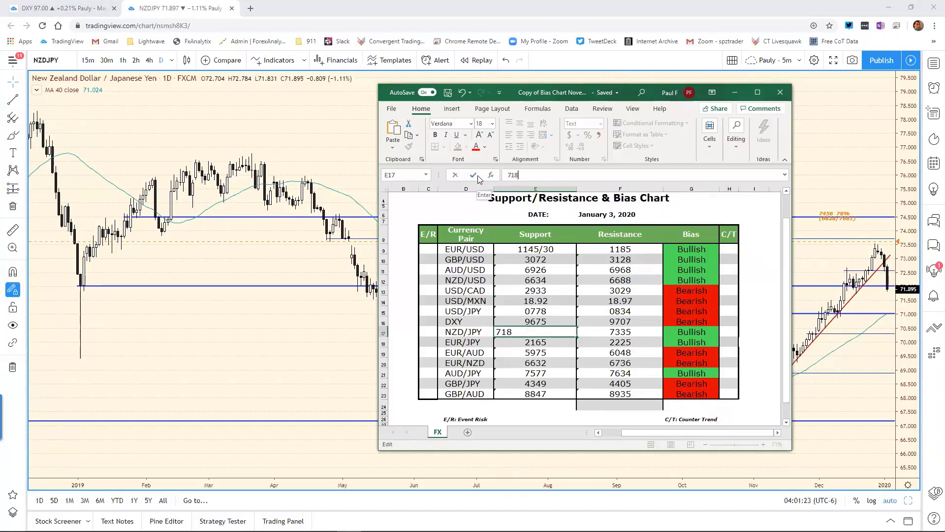
{"action": "type", "text": "2"}
{"action": "left_click", "coordinate": [478, 177]}
{"action": "key", "text": "Return"}
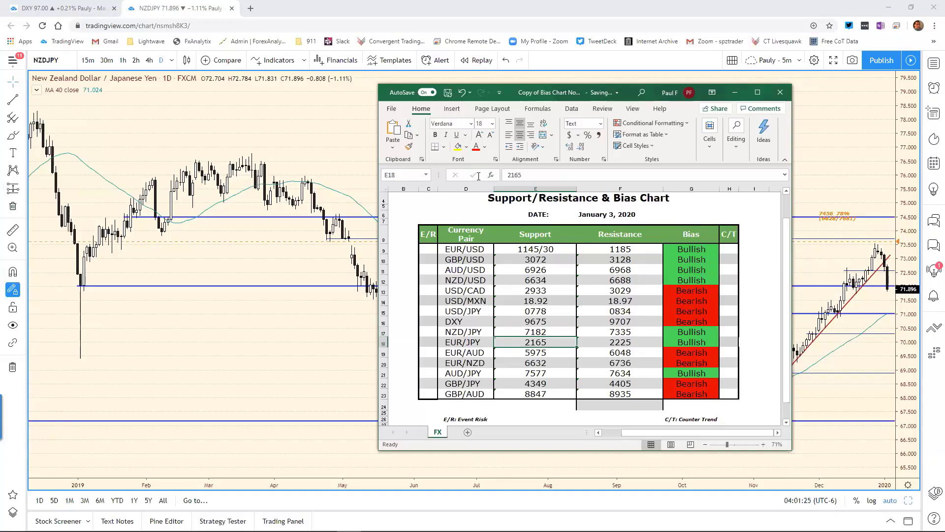
{"action": "left_click", "coordinate": [35, 87]}
Step: Switch the NZDJPY chart to the 120-minute interval and zoom in slightly
{"action": "type", "text": "12"}
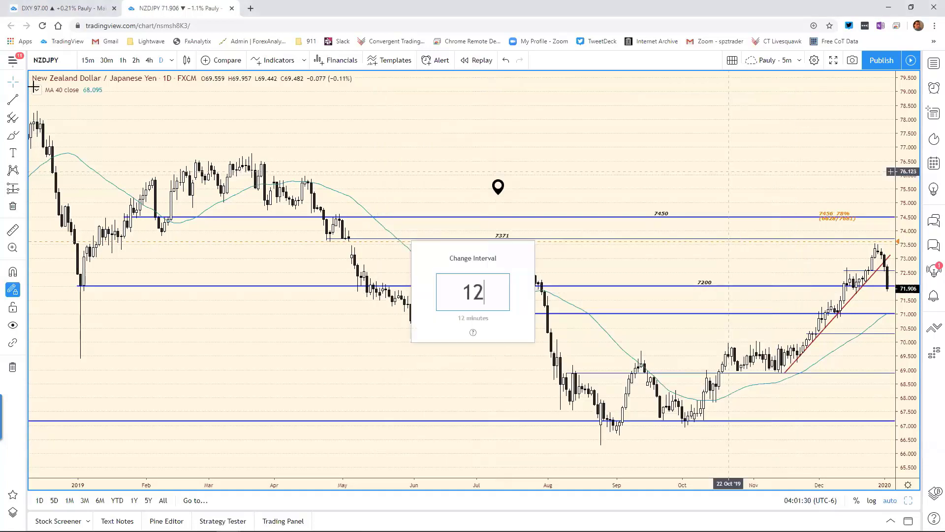
{"action": "type", "text": "0"}
{"action": "key", "text": "Return"}
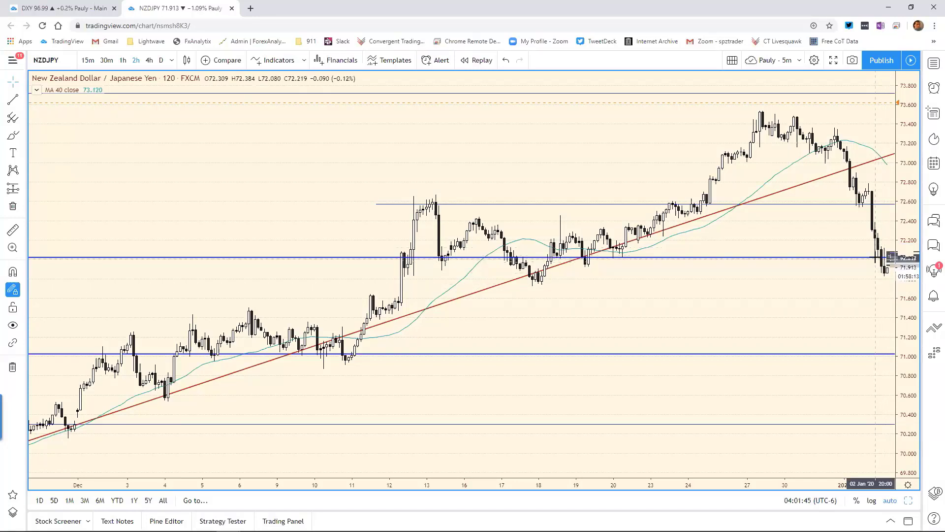
{"action": "scroll", "coordinate": [869, 237], "scroll_direction": "up", "scroll_amount": 1}
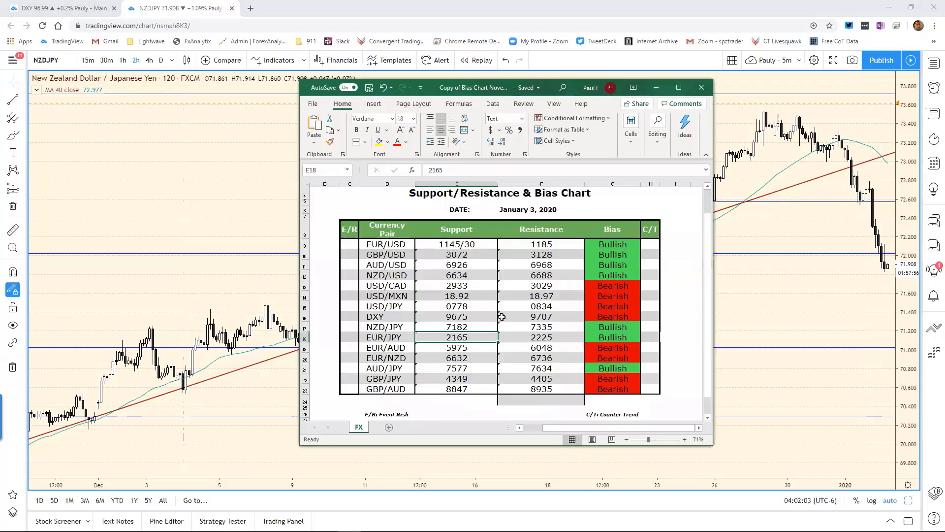
Step: Replace the NZD/JPY resistance in cell F17 with 7221, then minimize Excel
{"action": "left_click", "coordinate": [547, 326]}
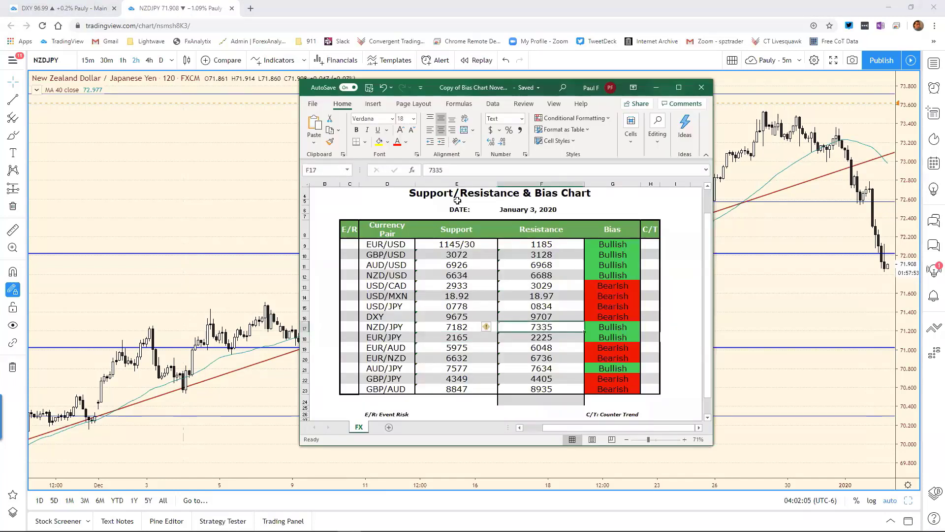
{"action": "left_click_drag", "start_coordinate": [444, 170], "coordinate": [356, 157]}
{"action": "type", "text": "7"}
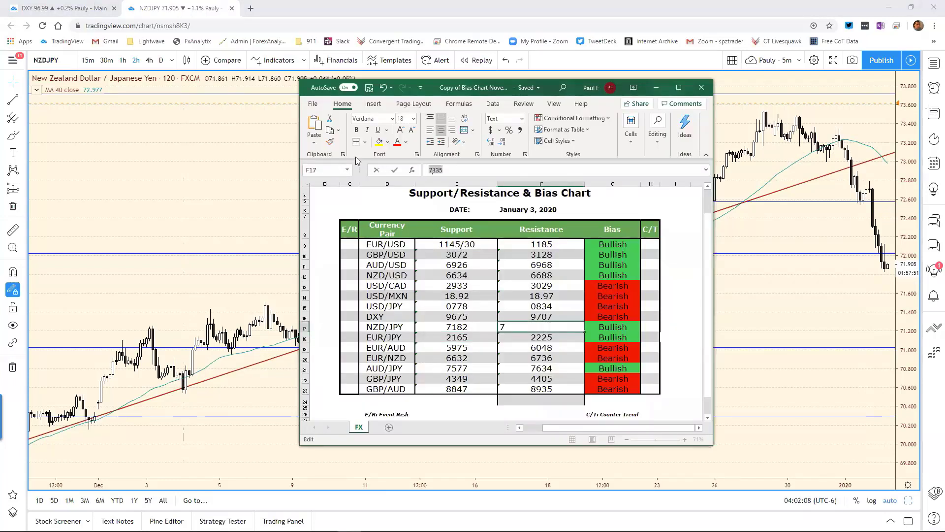
{"action": "type", "text": "221"}
{"action": "key", "text": "Return"}
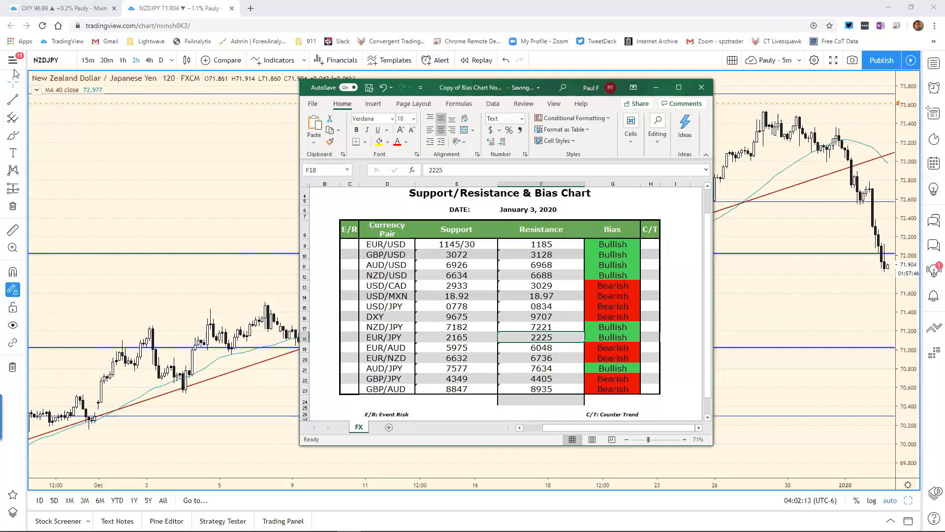
{"action": "left_click", "coordinate": [656, 87]}
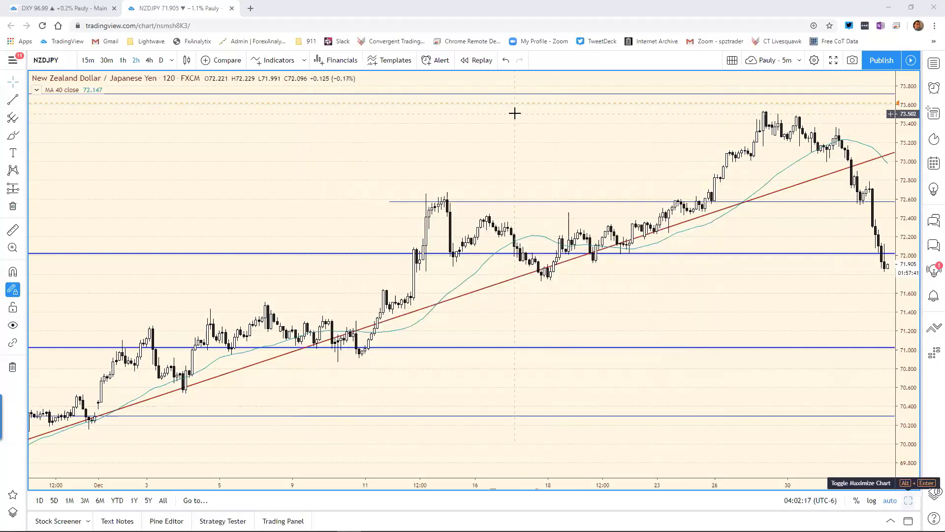
Step: Load EURJPY on the daily chart, zoom into October–January, and bring Excel forward
{"action": "left_click", "coordinate": [161, 60]}
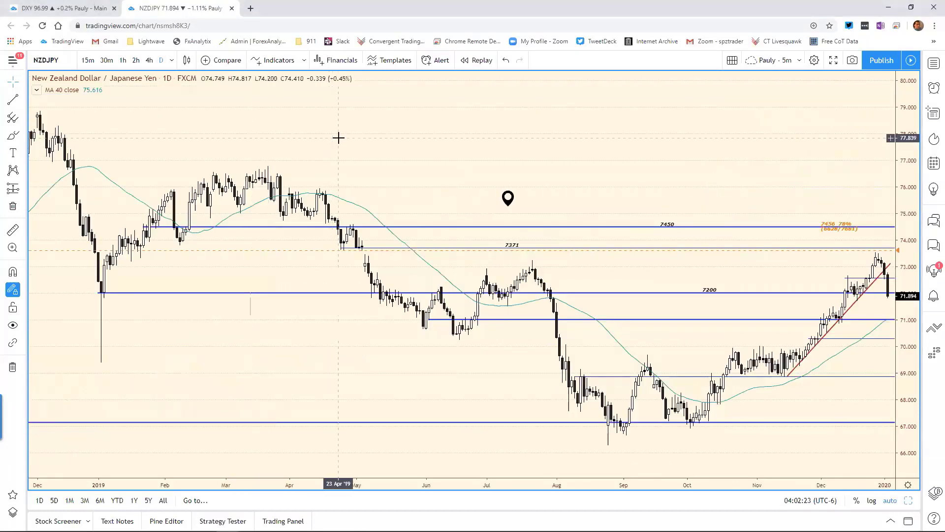
{"action": "type", "text": "EURJ"}
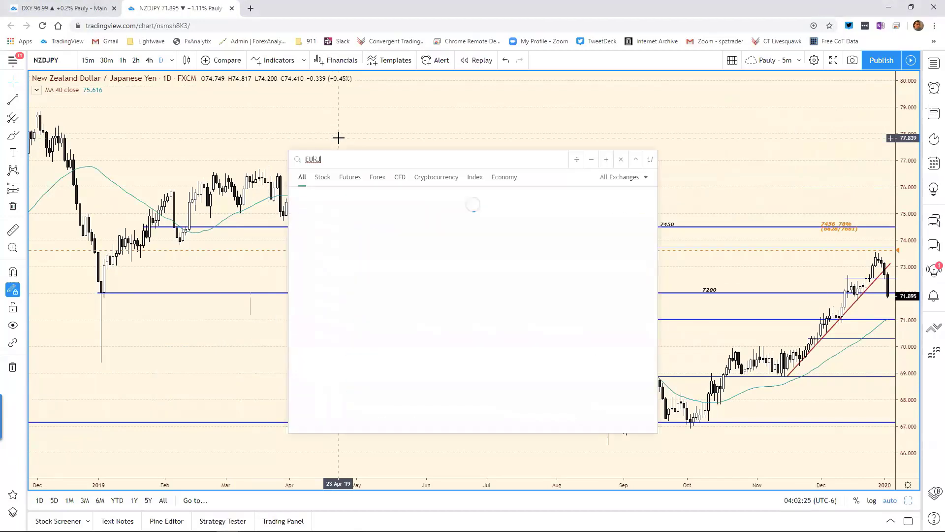
{"action": "type", "text": "P"}
{"action": "key", "text": "Return"}
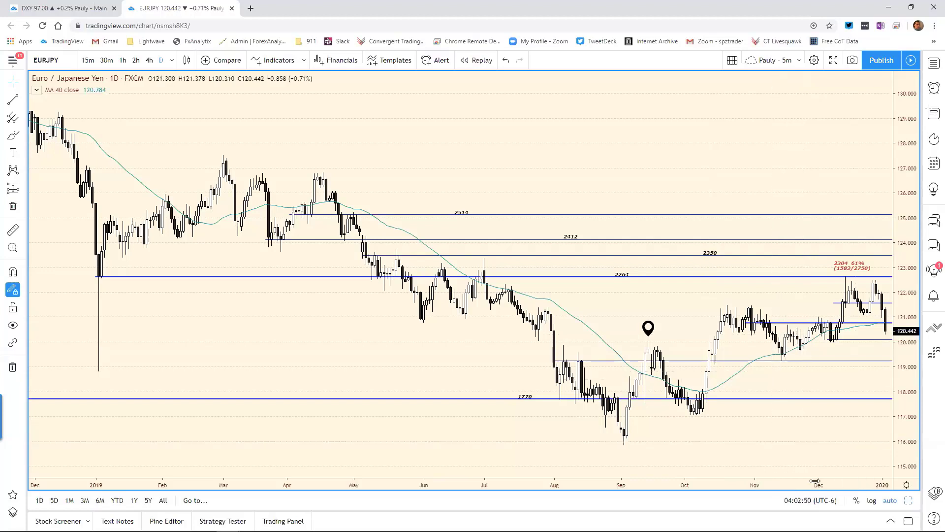
{"action": "scroll", "coordinate": [689, 323], "scroll_direction": "up", "scroll_amount": 5}
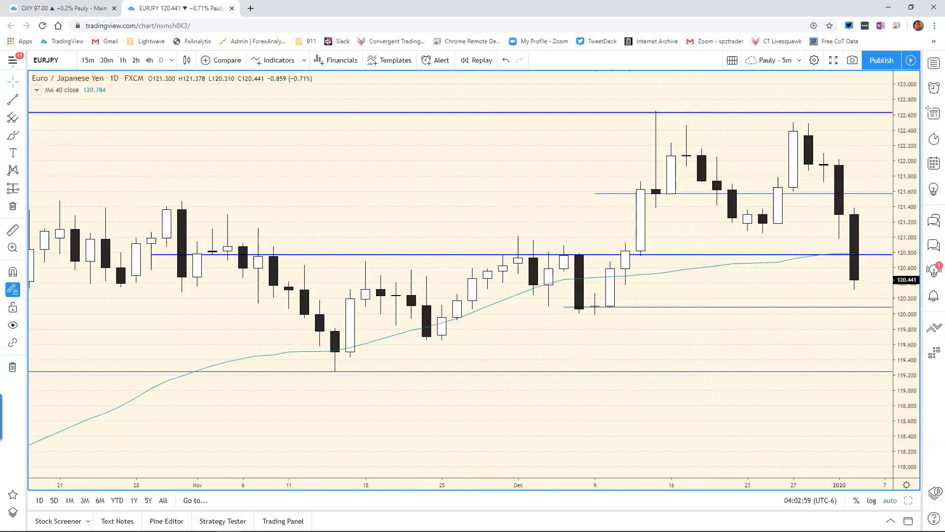
{"action": "key", "text": "alt+Tab"}
Step: Set EUR/JPY support in cell E18 from 2165 to 2031, moving the workbook aside
{"action": "left_click_drag", "start_coordinate": [486, 101], "coordinate": [703, 84]}
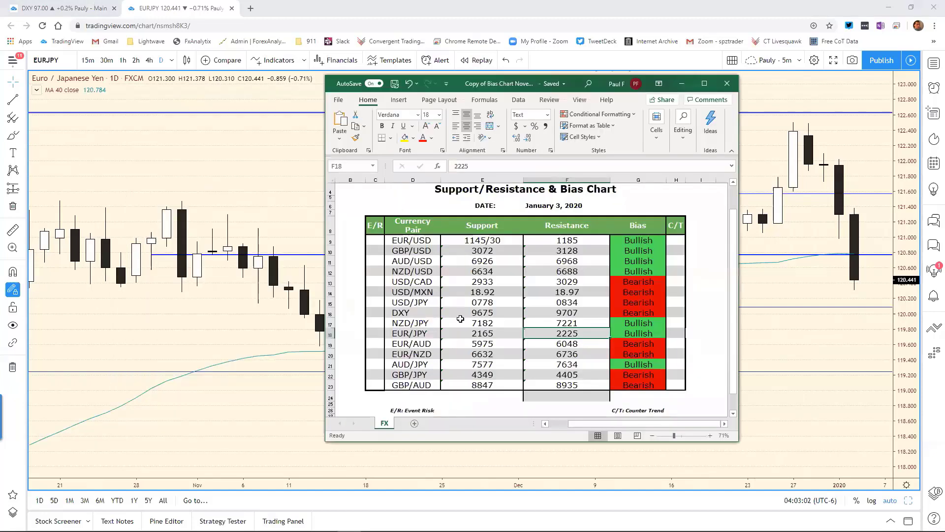
{"action": "left_click", "coordinate": [477, 333]}
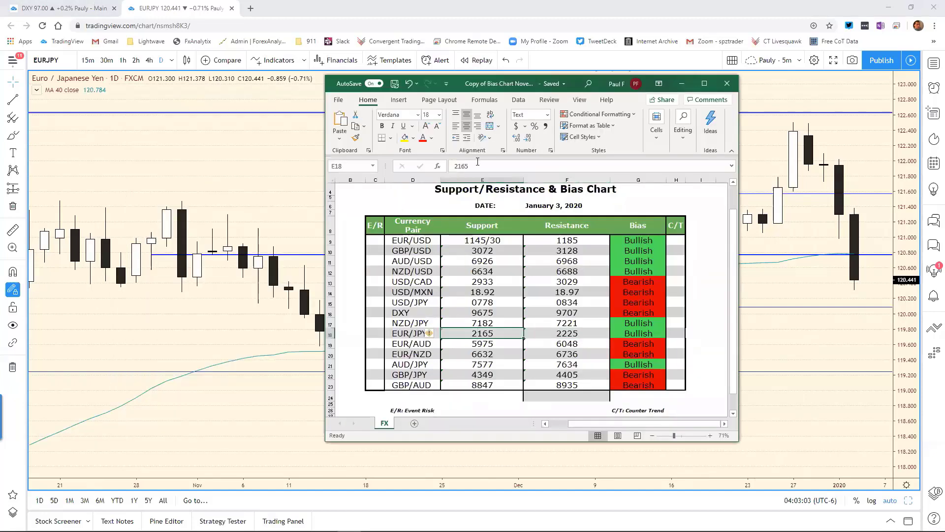
{"action": "double_click", "coordinate": [463, 166]}
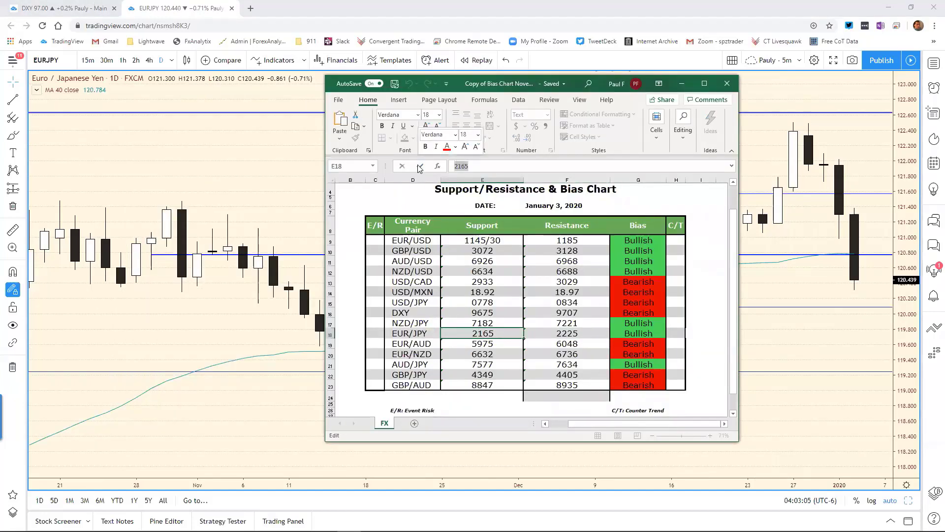
{"action": "type", "text": "2031"}
{"action": "key", "text": "Return"}
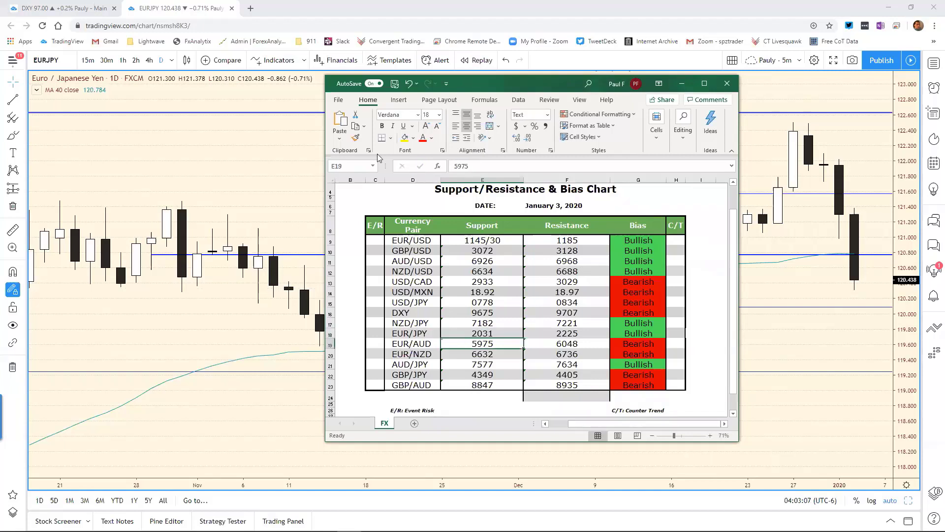
{"action": "left_click_drag", "start_coordinate": [566, 86], "coordinate": [38, 116]}
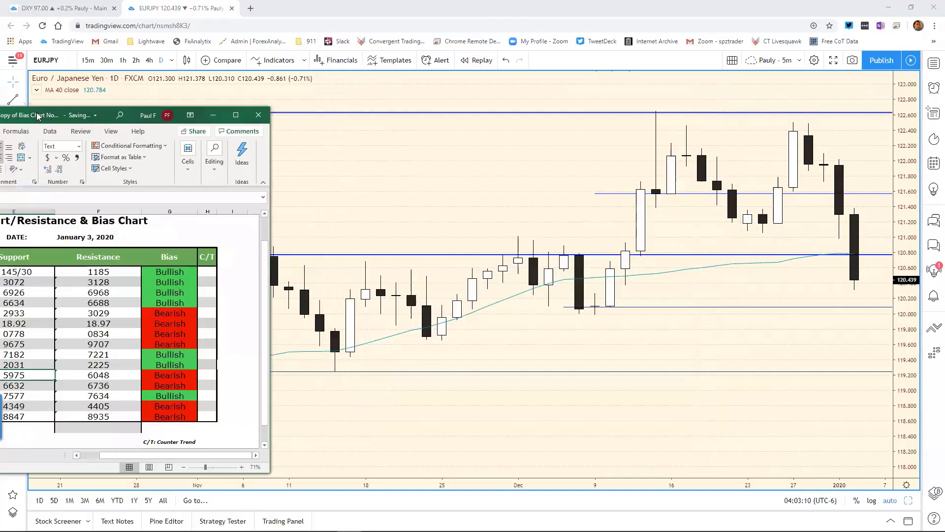
Step: Bring the EURJPY 120-minute chart forward and select its horizontal level near 120.70
{"action": "left_click", "coordinate": [886, 462]}
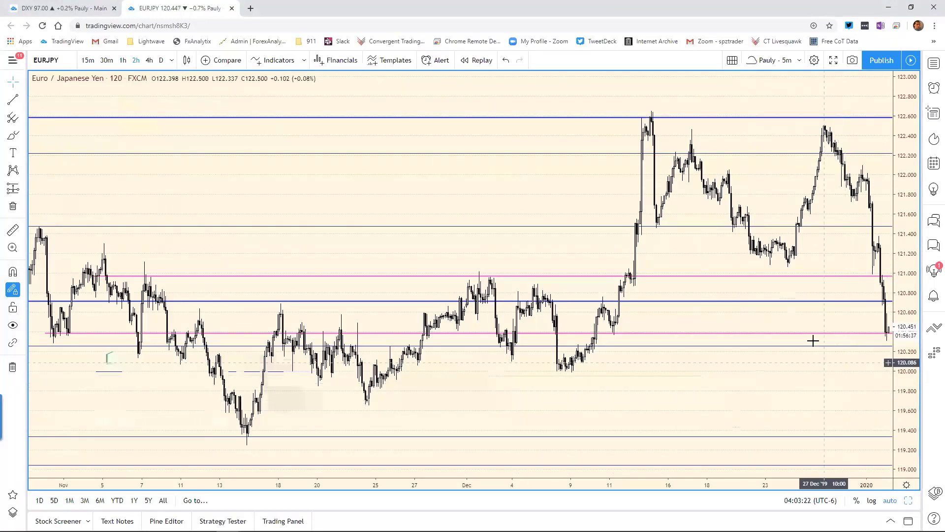
{"action": "left_click", "coordinate": [808, 303]}
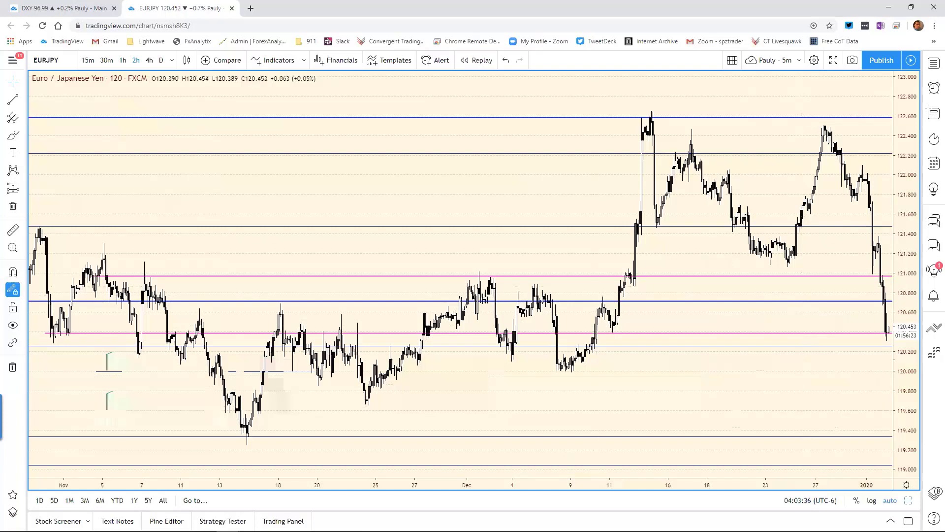
Step: Set EUR/JPY resistance in cell F18 from 2225 to 2076, then return to the chart
{"action": "key", "text": "alt+Tab"}
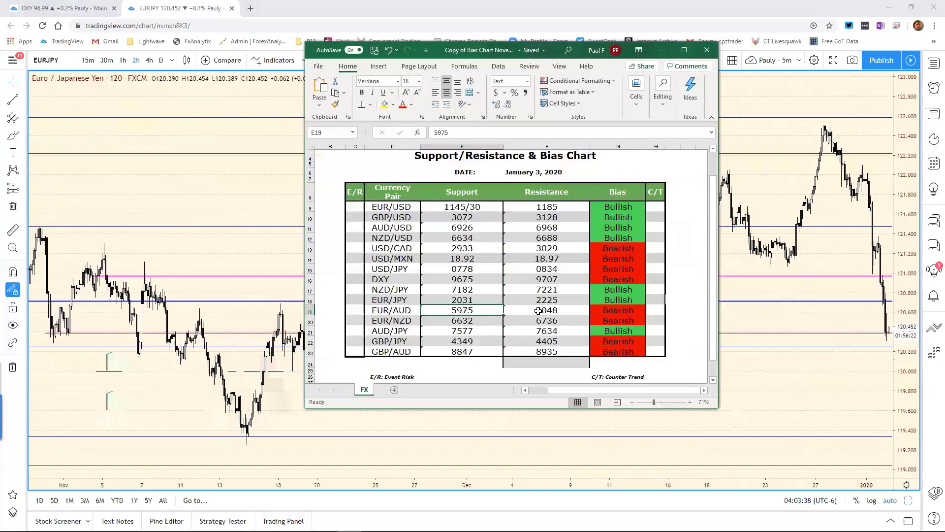
{"action": "left_click", "coordinate": [546, 299]}
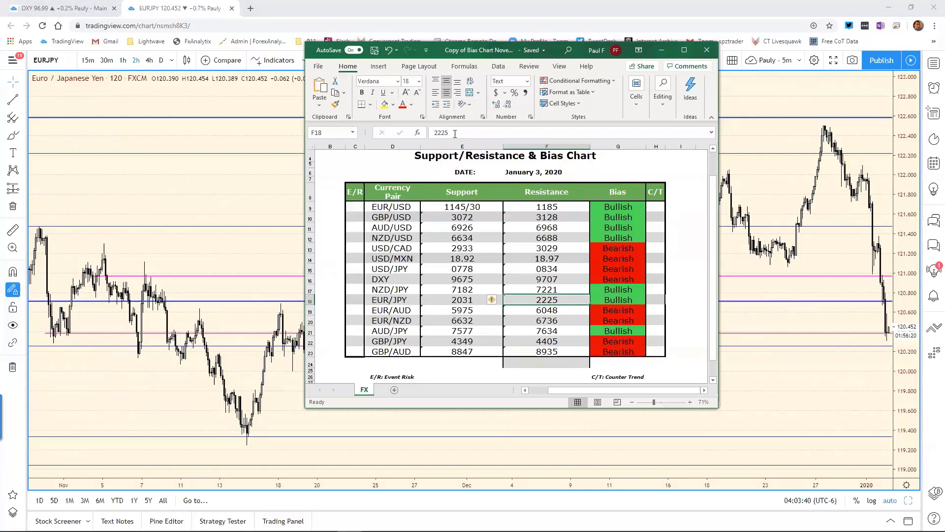
{"action": "type", "text": "20"}
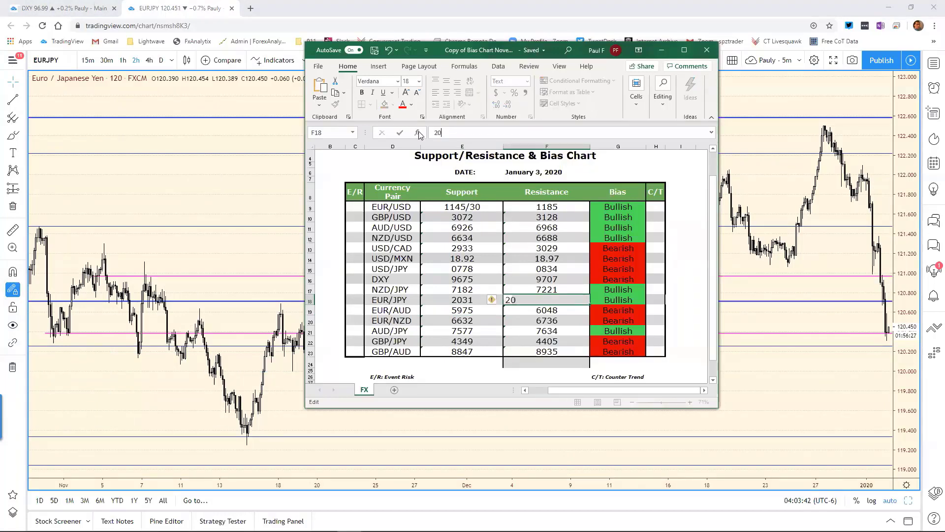
{"action": "type", "text": "76"}
{"action": "key", "text": "Return"}
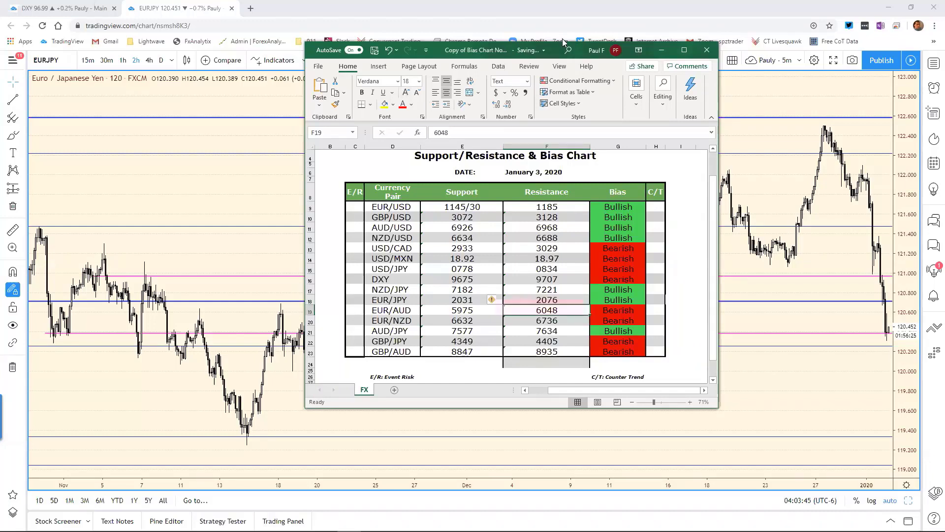
{"action": "key", "text": "alt+Tab"}
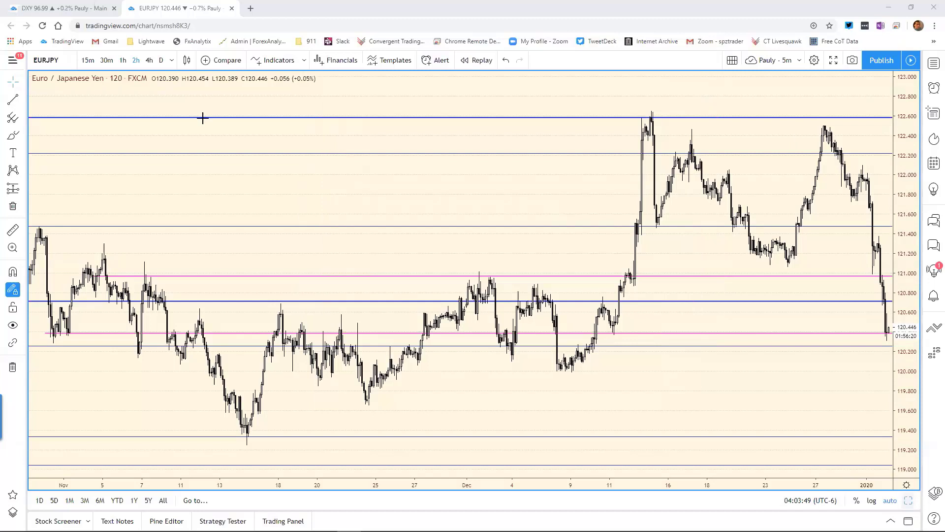
Step: Load EURAUD into the top-left pane of the eight-chart layout and zoom out
{"action": "key", "text": "alt+Return"}
{"action": "type", "text": "EURAUD"}
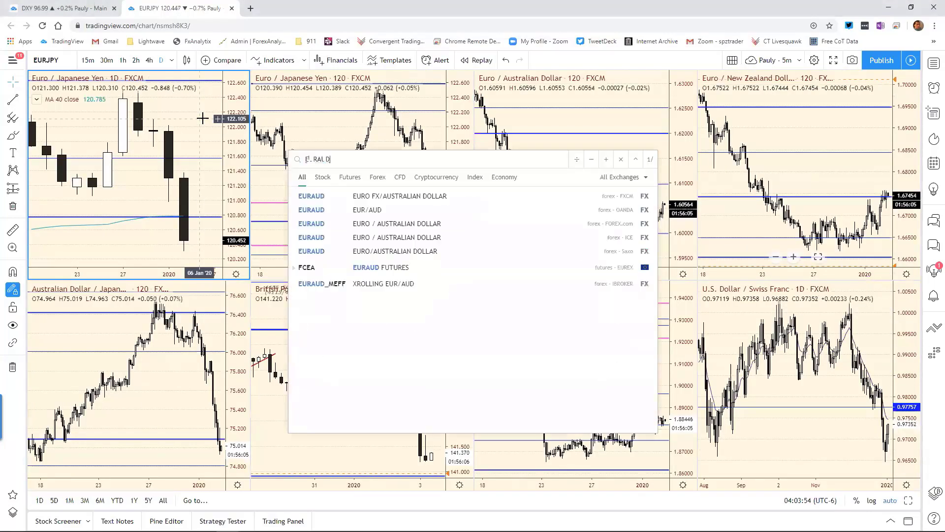
{"action": "key", "text": "Return"}
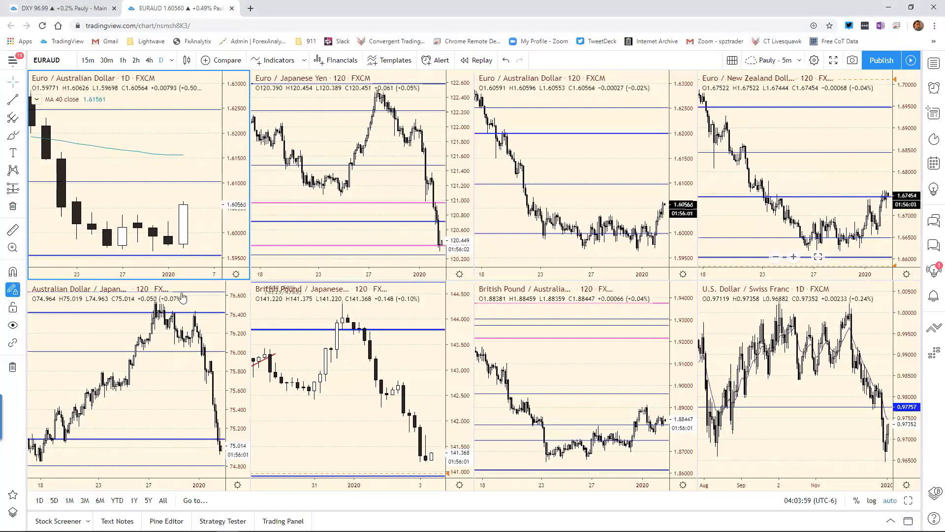
{"action": "scroll", "coordinate": [195, 277], "scroll_direction": "down", "scroll_amount": 5}
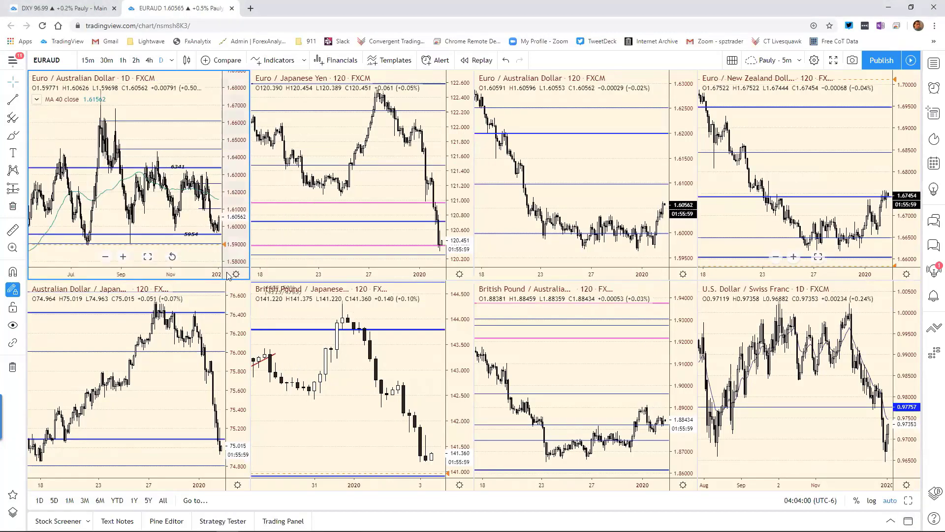
{"action": "scroll", "coordinate": [195, 276], "scroll_direction": "down", "scroll_amount": 2}
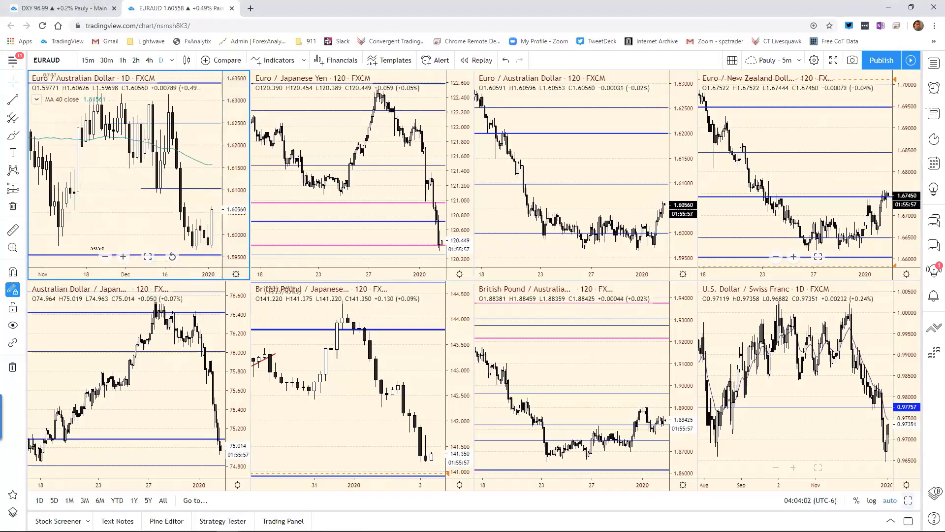
Step: Maximize the EURAUD daily chart, framing mid-July to January with the 6341 and 5954 levels
{"action": "left_click", "coordinate": [908, 500]}
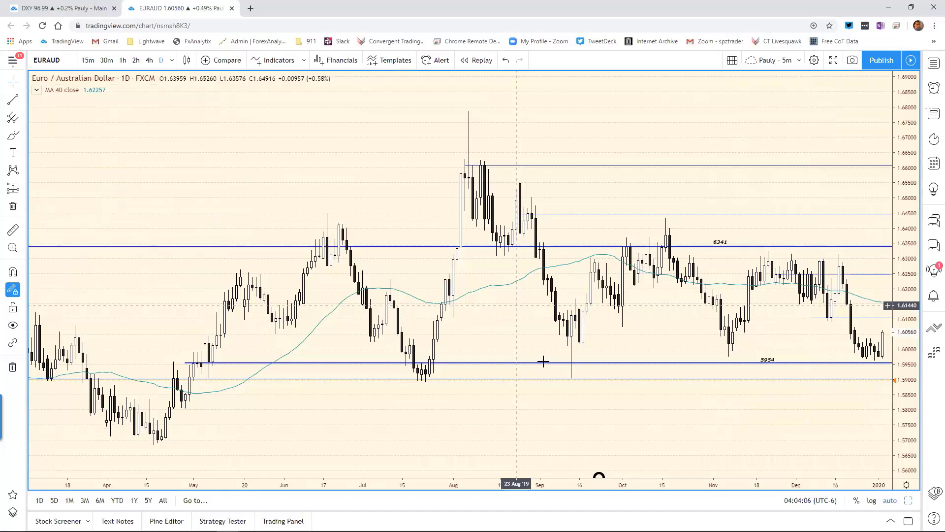
{"action": "scroll", "coordinate": [656, 477], "scroll_direction": "down", "scroll_amount": 2}
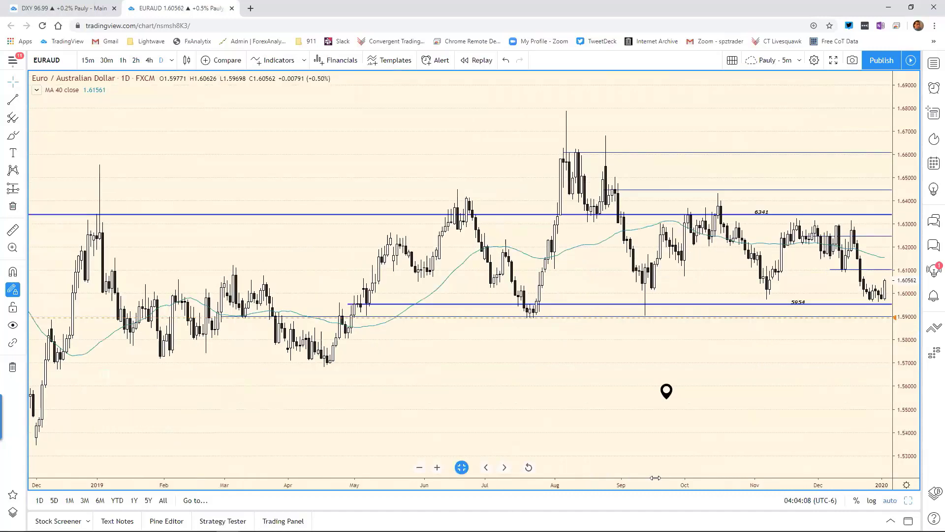
{"action": "scroll", "coordinate": [660, 477], "scroll_direction": "down", "scroll_amount": 1}
{"action": "scroll", "coordinate": [778, 290], "scroll_direction": "down", "scroll_amount": 1}
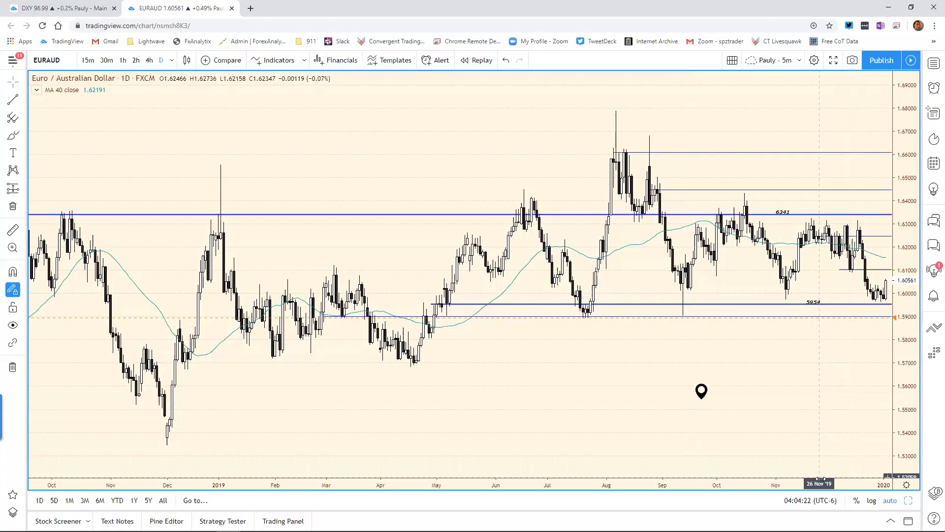
{"action": "scroll", "coordinate": [807, 480], "scroll_direction": "up", "scroll_amount": 5}
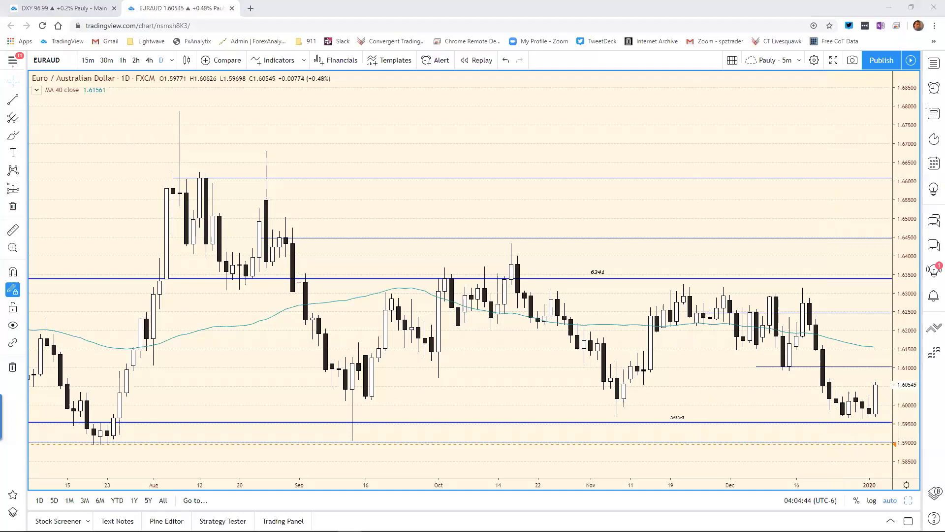
Step: Set EUR/AUD support in cell E19 from 5975 to 6001, moving the workbook aside
{"action": "key", "text": "alt+Tab"}
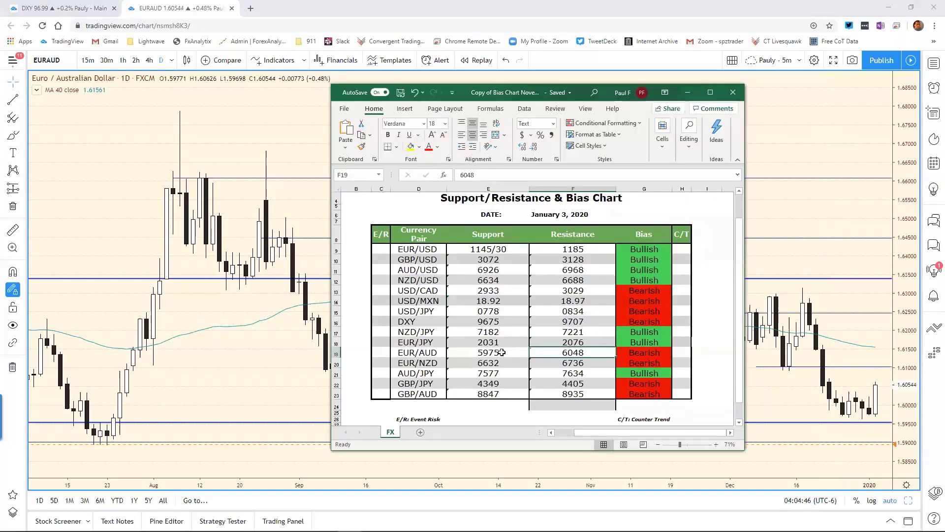
{"action": "left_click", "coordinate": [501, 352]}
{"action": "double_click", "coordinate": [467, 175]}
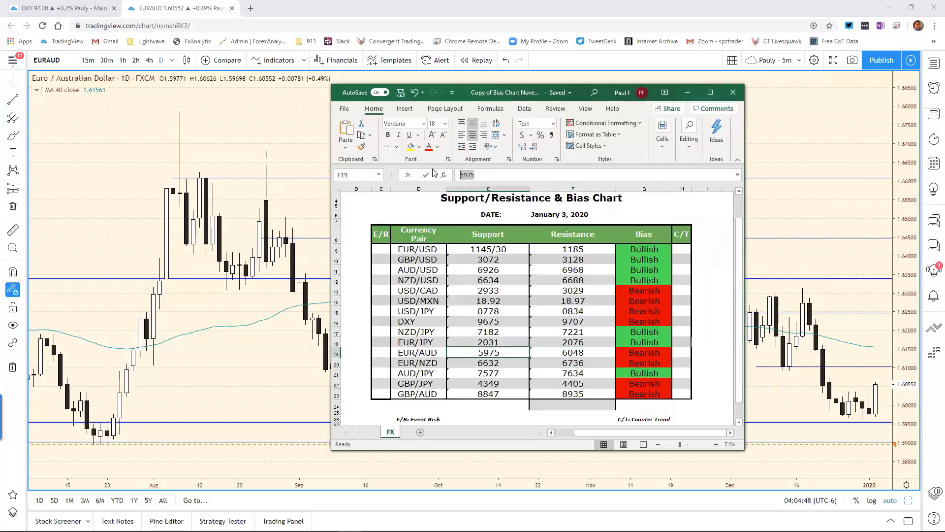
{"action": "type", "text": "6001"}
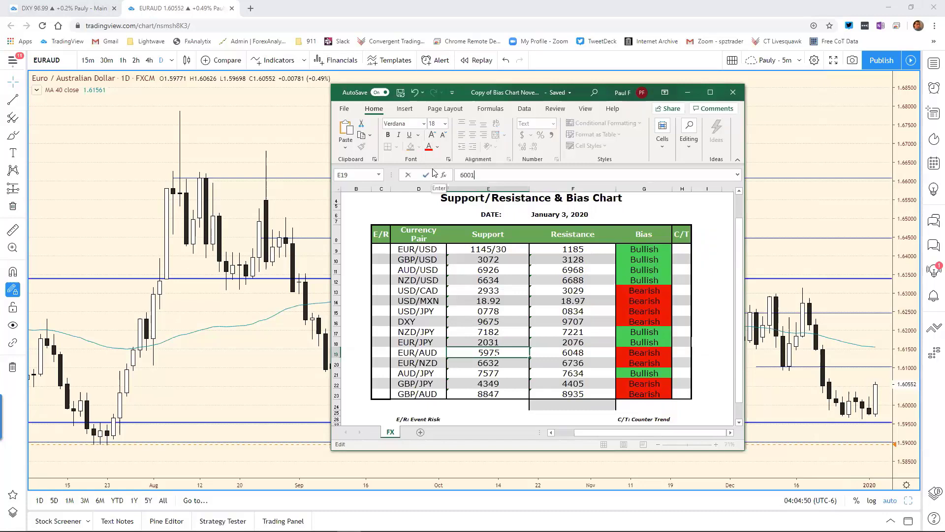
{"action": "key", "text": "Return"}
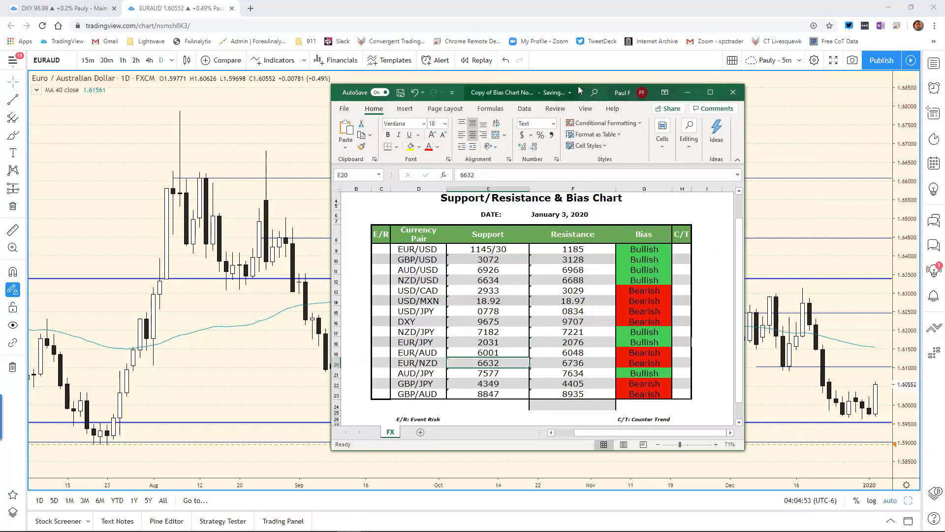
{"action": "left_click_drag", "start_coordinate": [579, 92], "coordinate": [0, 71]}
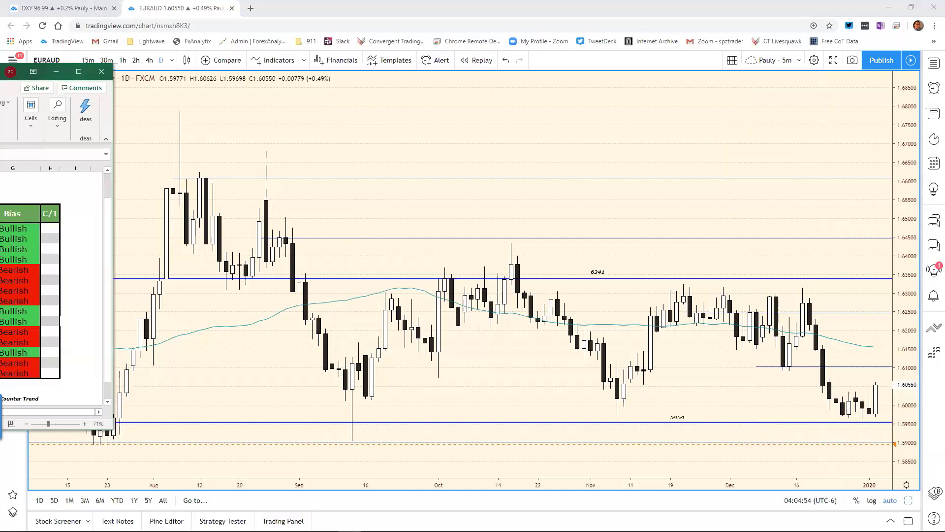
Step: Select the EURAUD ray near 1.61 and make the EURAUD 120 chart fill the area
{"action": "left_click", "coordinate": [681, 272]}
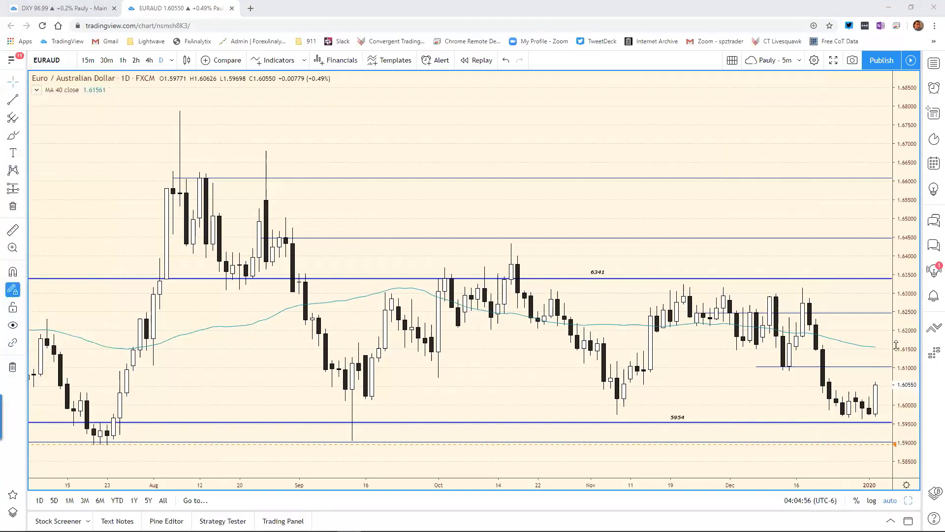
{"action": "left_click", "coordinate": [864, 367]}
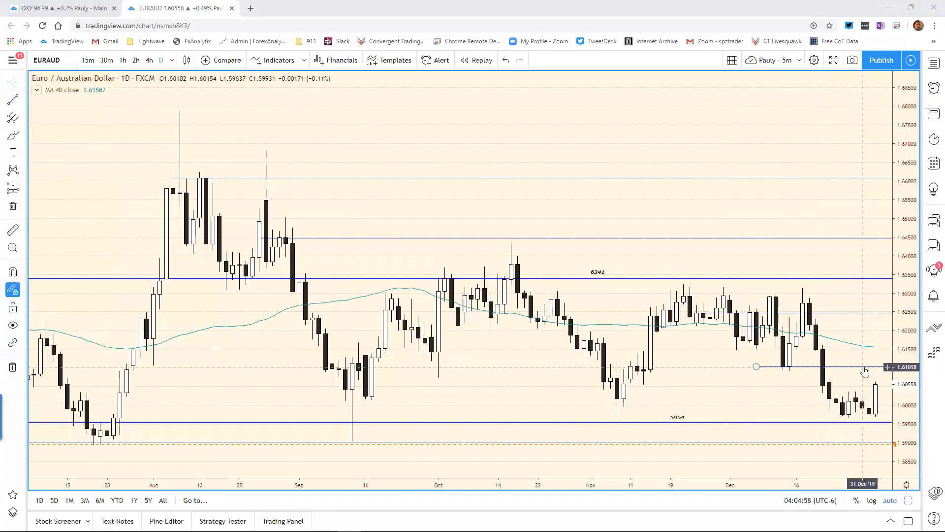
{"action": "left_click", "coordinate": [908, 500]}
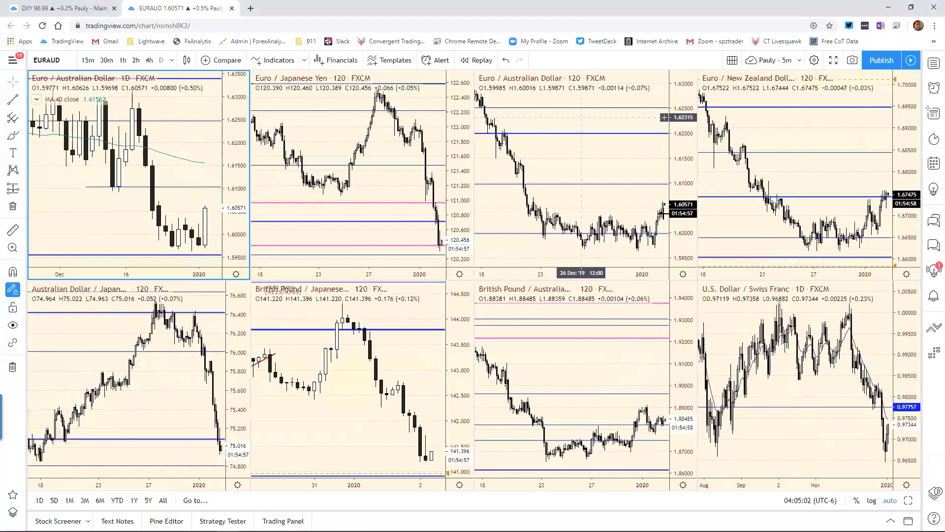
{"action": "left_click", "coordinate": [908, 500]}
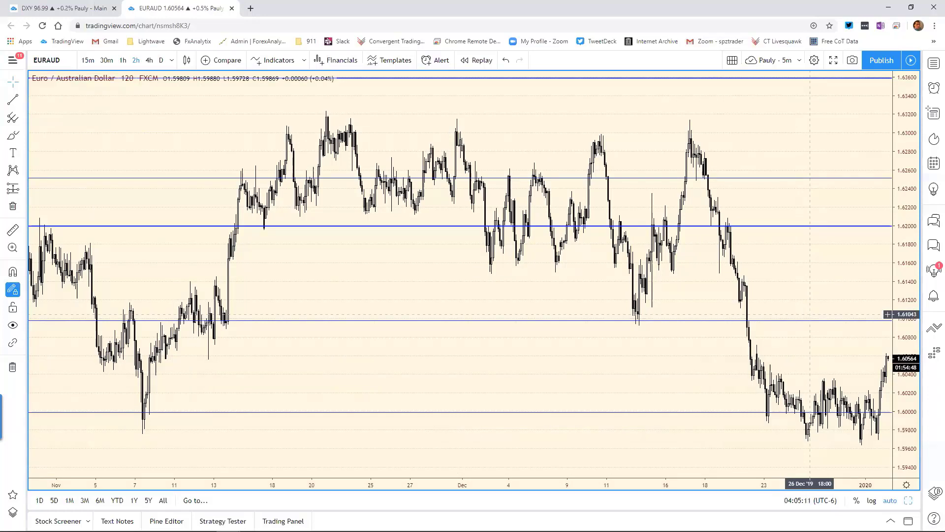
Step: Change EUR/AUD resistance in cell F19 from 6048 to 6104
{"action": "key", "text": "alt+Tab"}
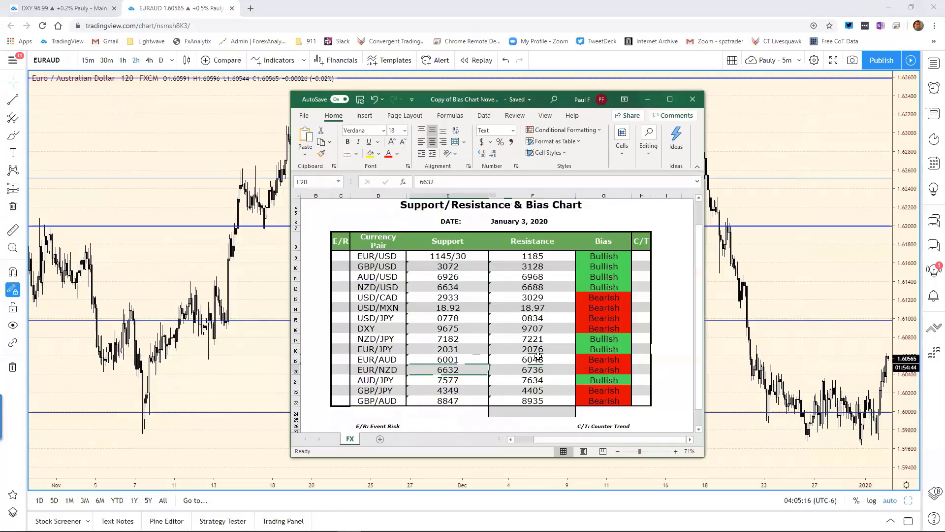
{"action": "left_click", "coordinate": [537, 360]}
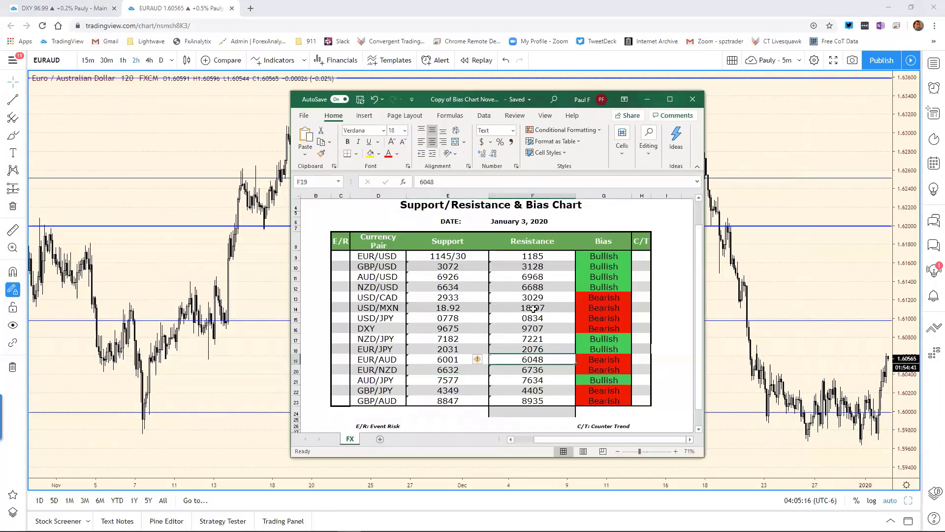
{"action": "left_click", "coordinate": [438, 181]}
{"action": "key", "text": "BackSpace"}
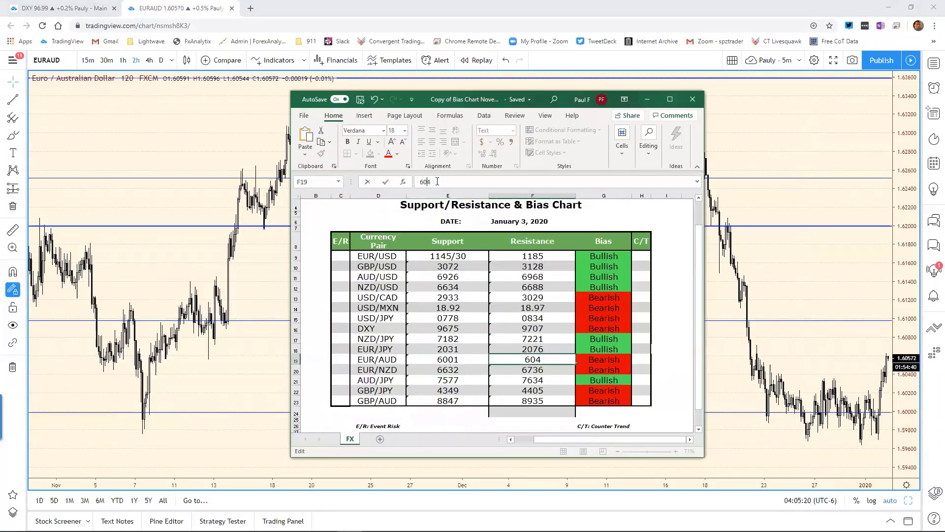
{"action": "key", "text": "BackSpace"}
{"action": "type", "text": "6"}
{"action": "type", "text": "1"}
{"action": "key", "text": "ctrl+Return"}
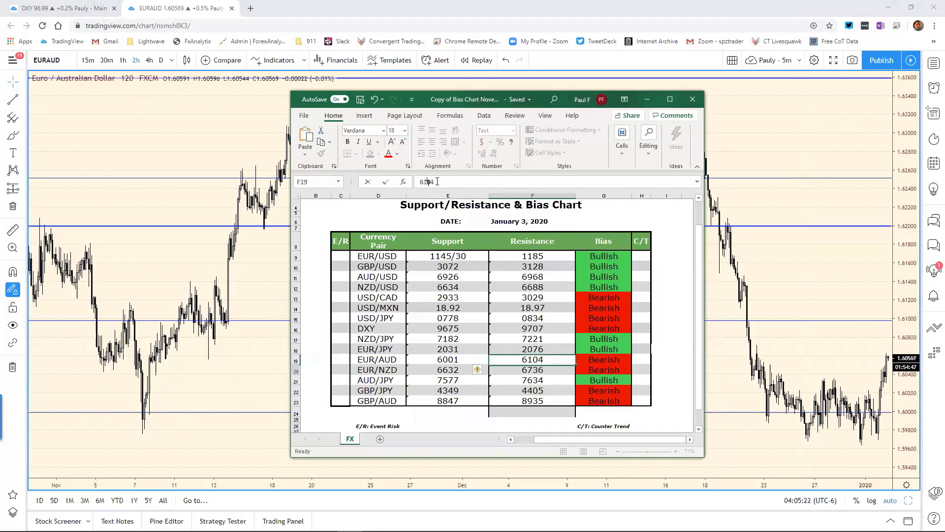
{"action": "key", "text": "Down"}
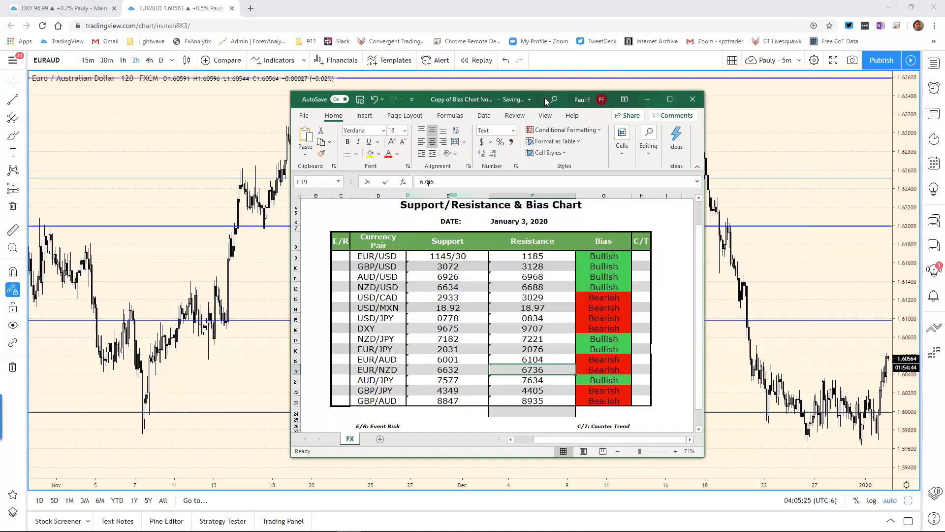
Step: Load EURNZD into the top-left daily chart of the TradingView grid
{"action": "left_click", "coordinate": [815, 141]}
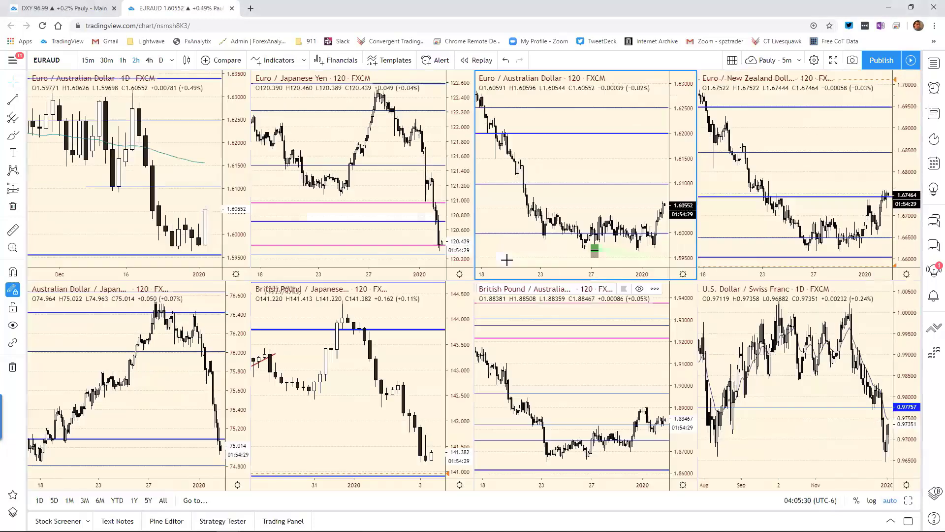
{"action": "left_click", "coordinate": [200, 141]}
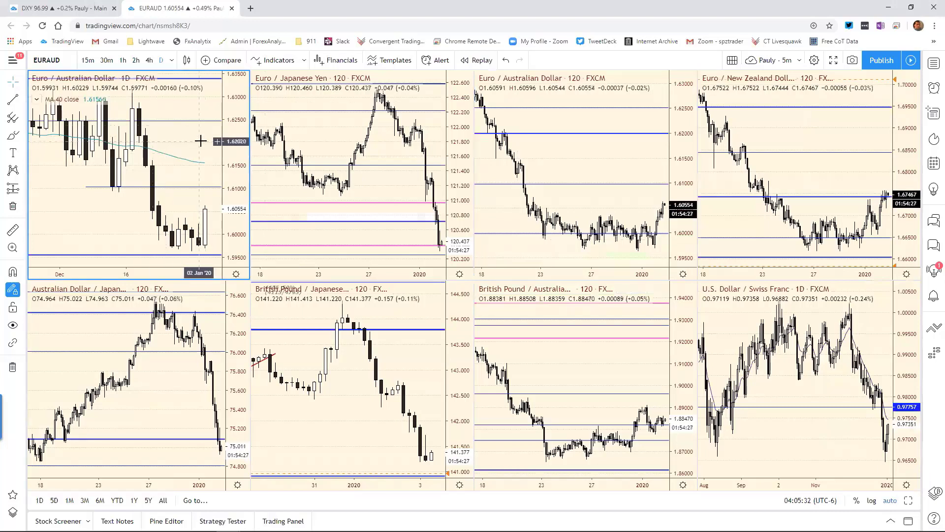
{"action": "type", "text": "EURNZ"}
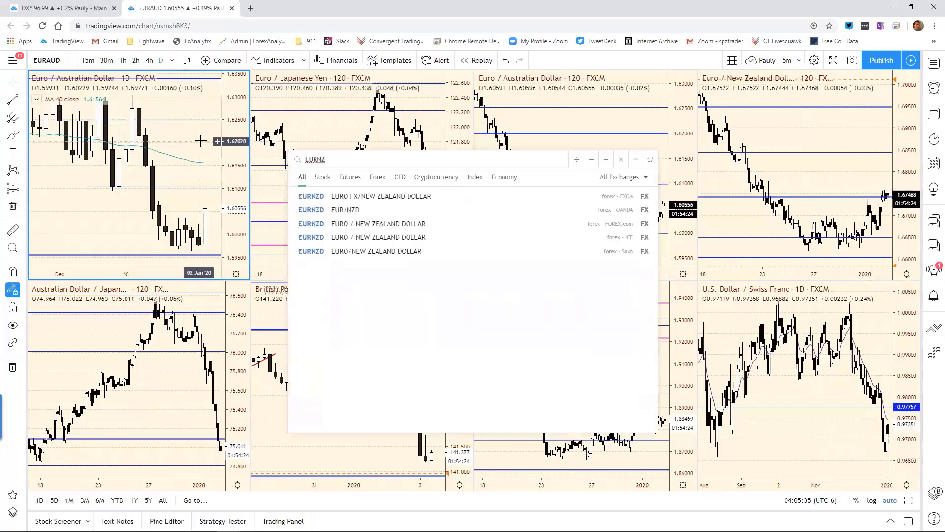
{"action": "key", "text": "Return"}
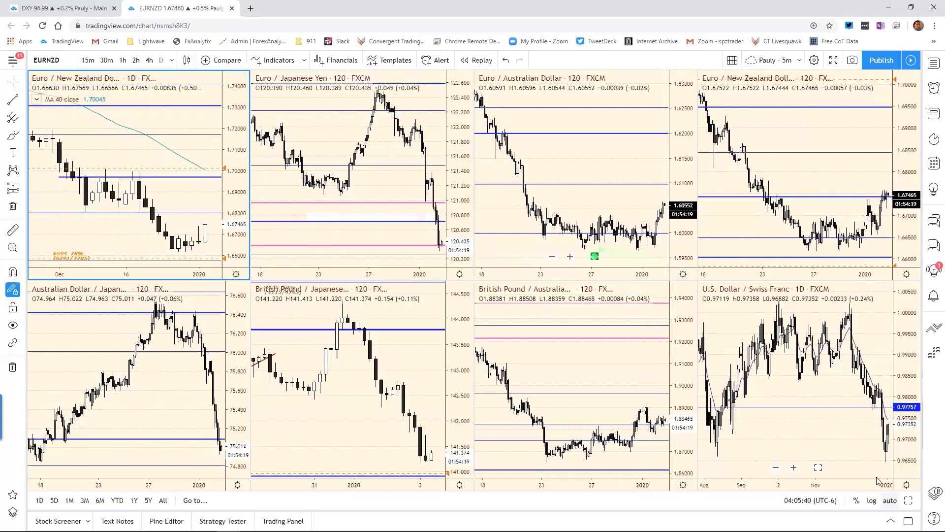
Step: Maximize the EURNZD daily chart and zoom it to span May through early January
{"action": "key", "text": "alt+Return"}
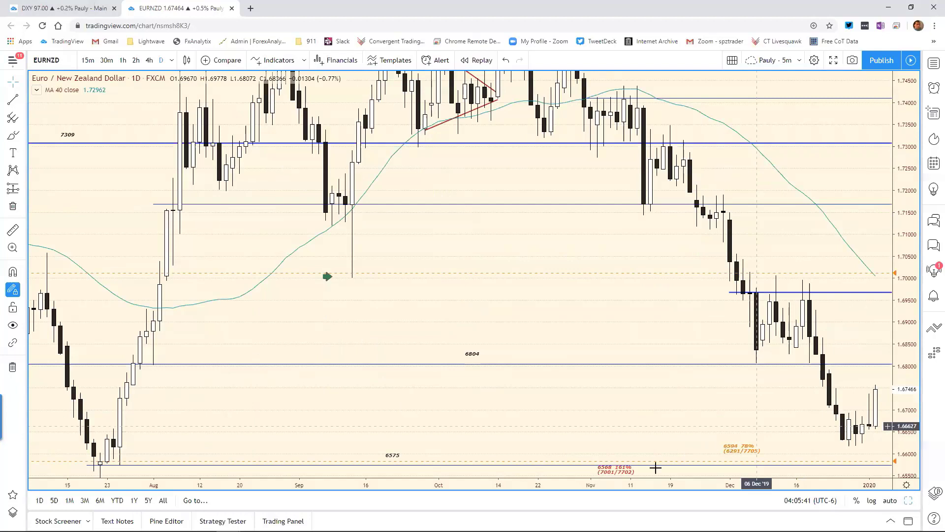
{"action": "scroll", "coordinate": [779, 460], "scroll_direction": "down", "scroll_amount": 3}
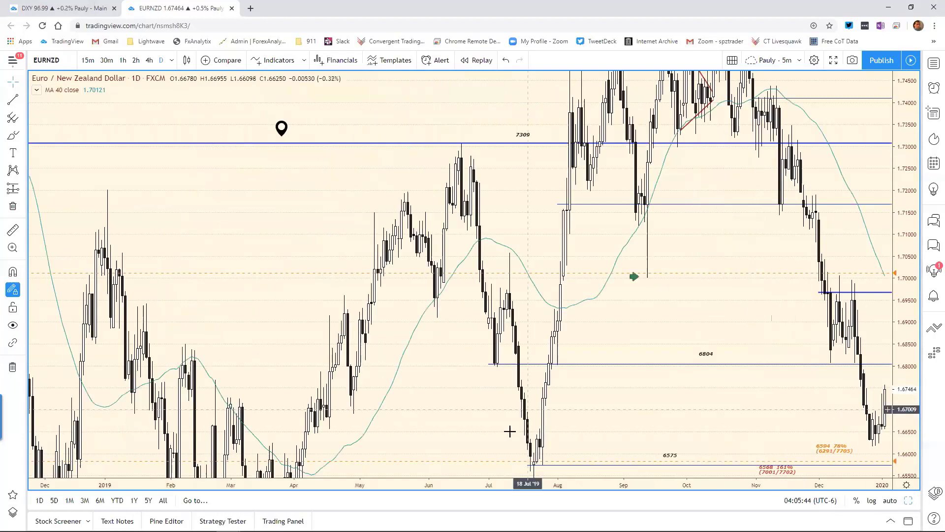
{"action": "left_click", "coordinate": [528, 467]}
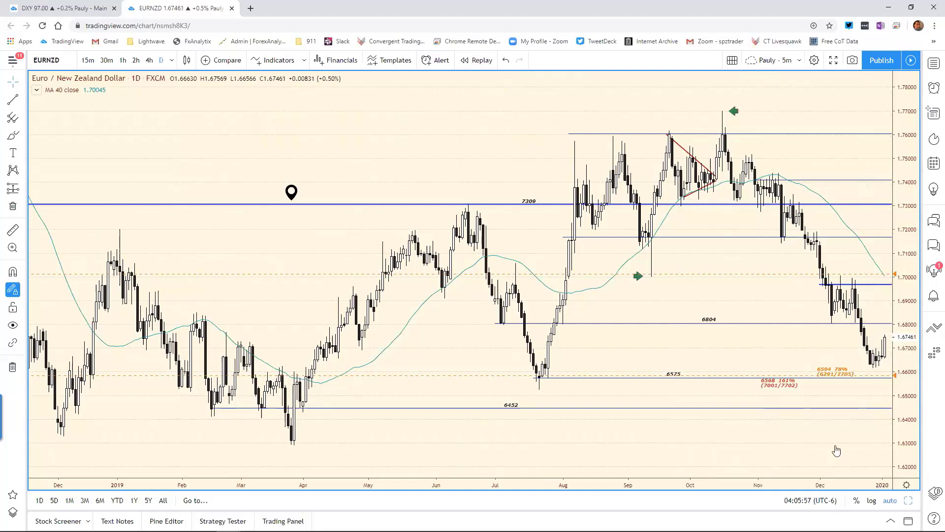
{"action": "scroll", "coordinate": [843, 403], "scroll_direction": "up", "scroll_amount": 5}
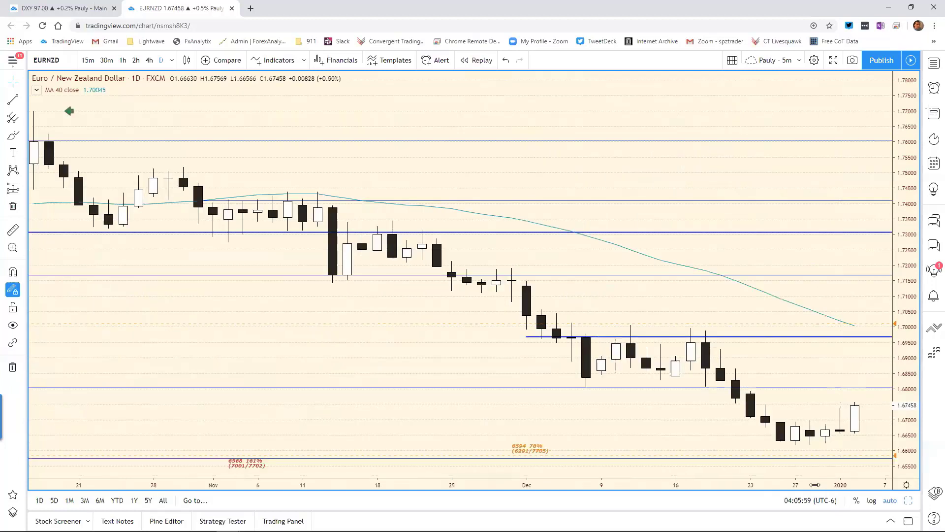
{"action": "scroll", "coordinate": [837, 484], "scroll_direction": "down", "scroll_amount": 5}
{"action": "scroll", "coordinate": [859, 484], "scroll_direction": "up", "scroll_amount": 2}
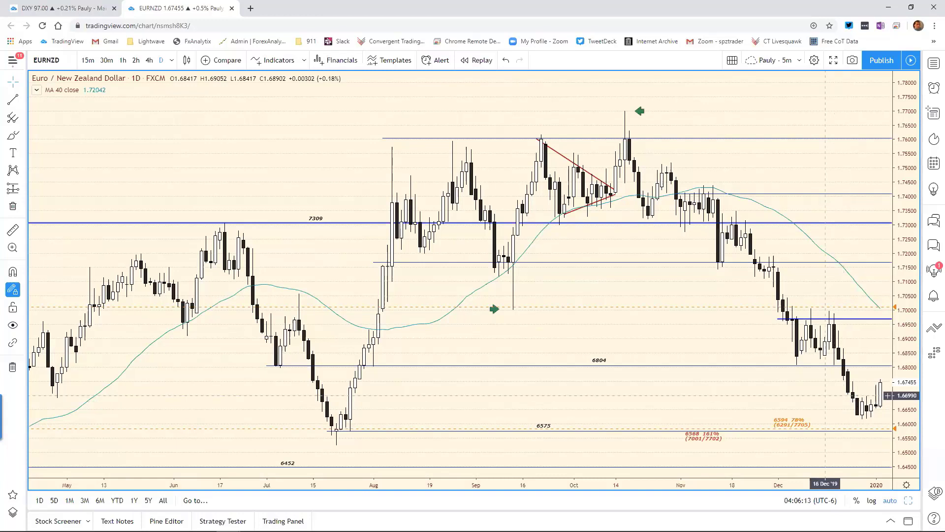
Step: Change the EUR/NZD support from 6632 to 6678 and compare it against the EURNZD chart
{"action": "key", "text": "alt+Tab"}
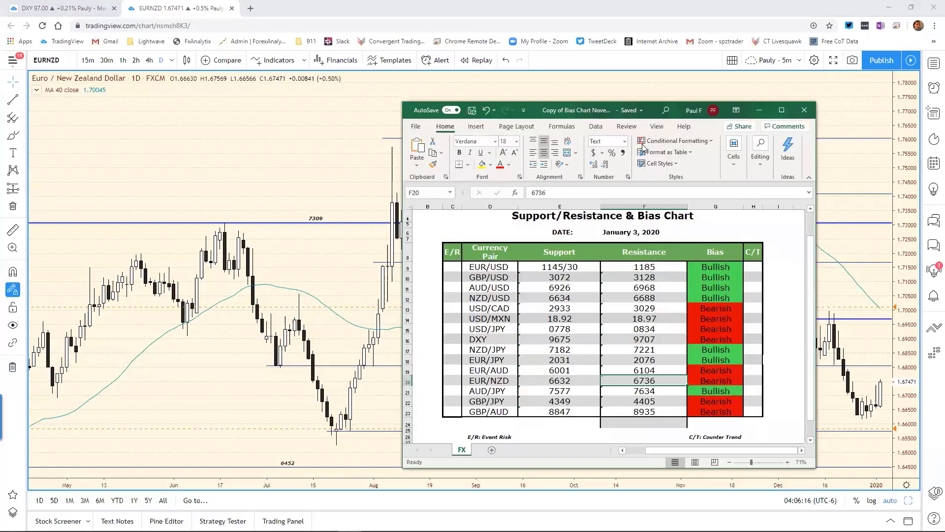
{"action": "left_click", "coordinate": [570, 380]}
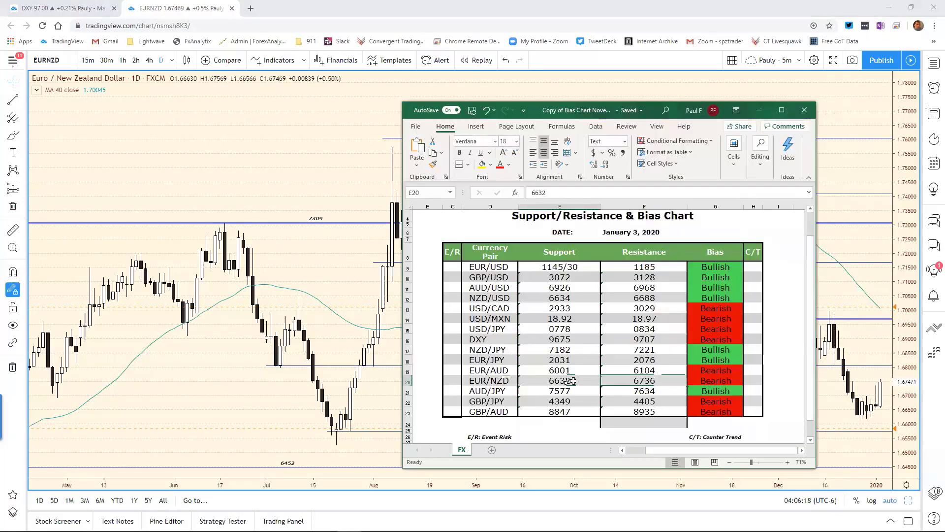
{"action": "left_click", "coordinate": [541, 202]}
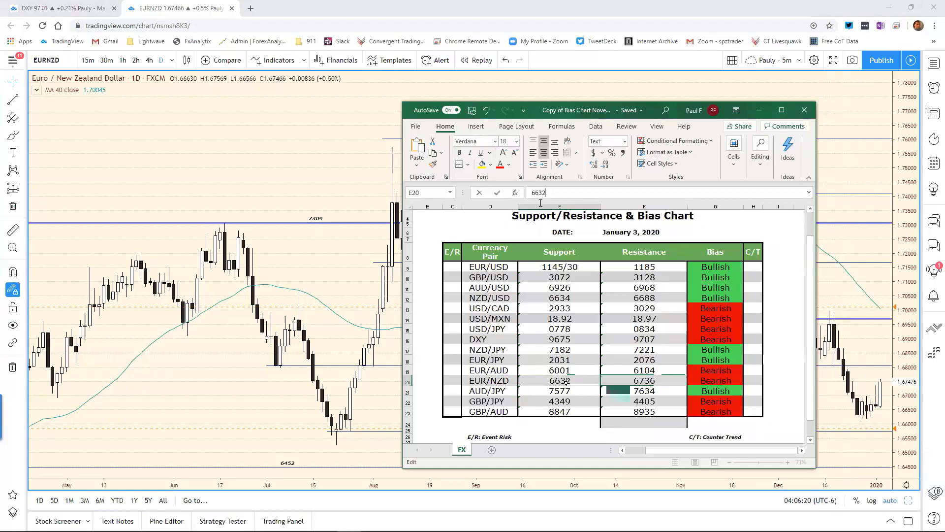
{"action": "key", "text": "BackSpace"}
{"action": "key", "text": "BackSpace"}
{"action": "type", "text": "63"}
{"action": "key", "text": "Return"}
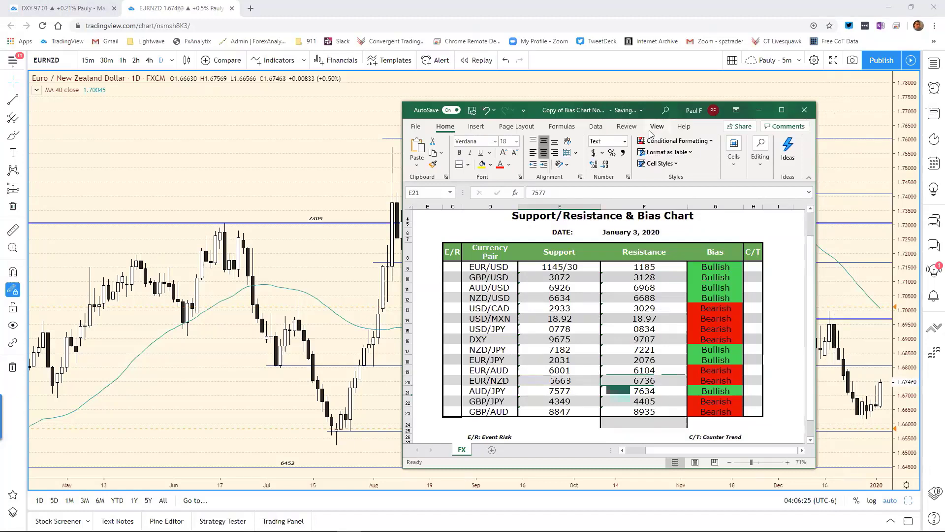
{"action": "left_click_drag", "start_coordinate": [650, 113], "coordinate": [5, 114]}
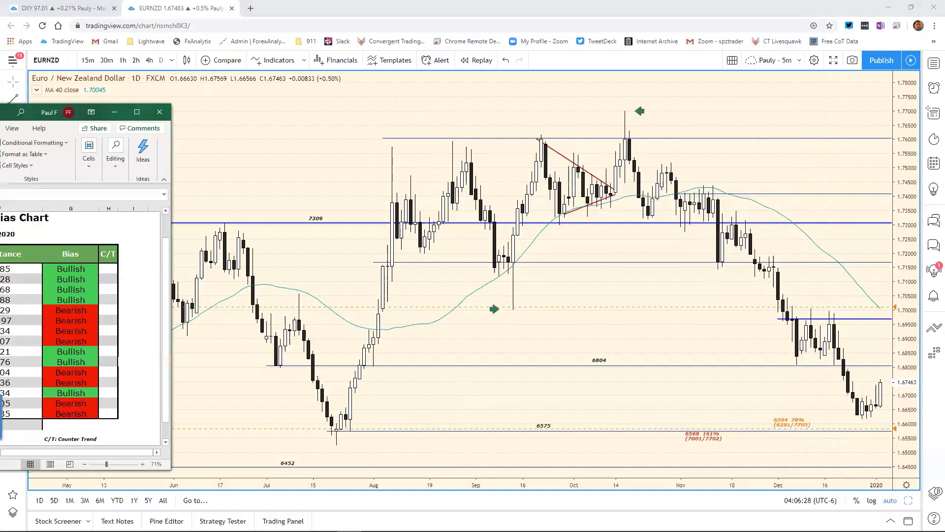
{"action": "left_click", "coordinate": [115, 112]}
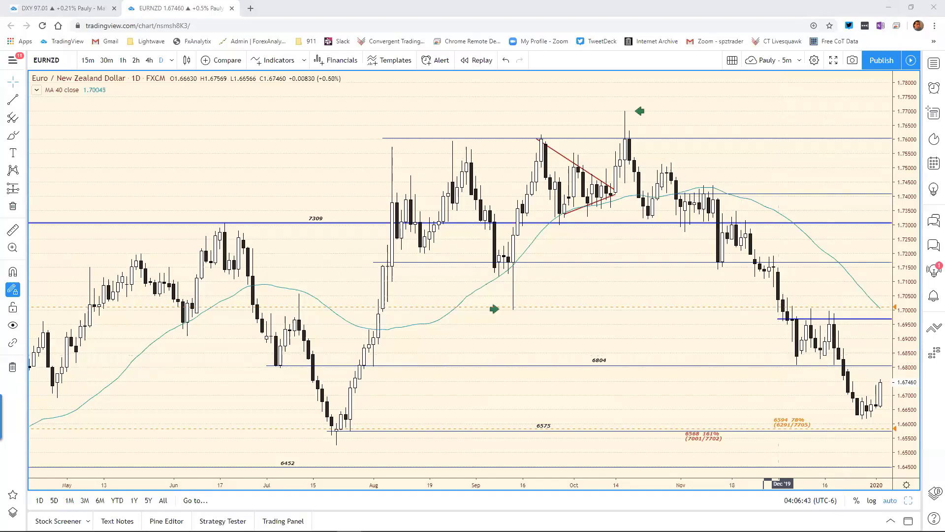
Step: Replace the EUR/NZD resistance 6736 with 6841
{"action": "key", "text": "alt+Tab"}
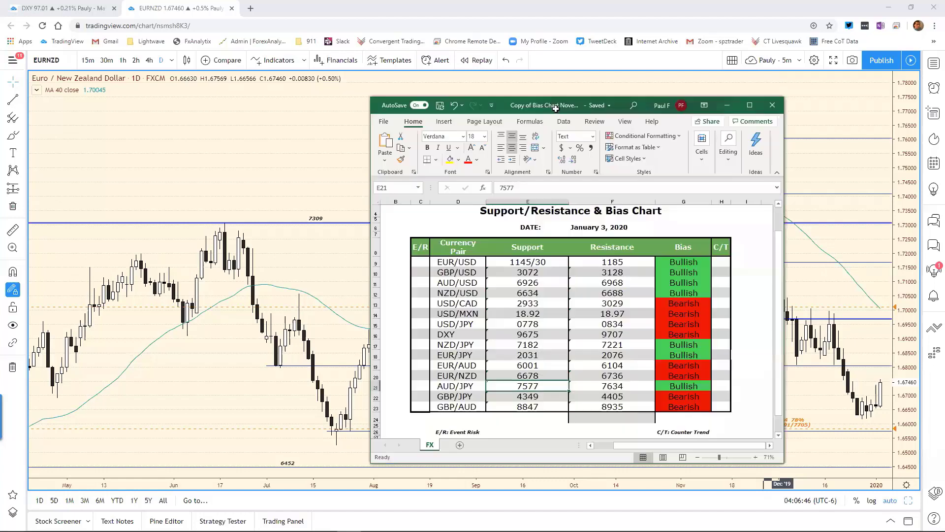
{"action": "left_click", "coordinate": [609, 375]}
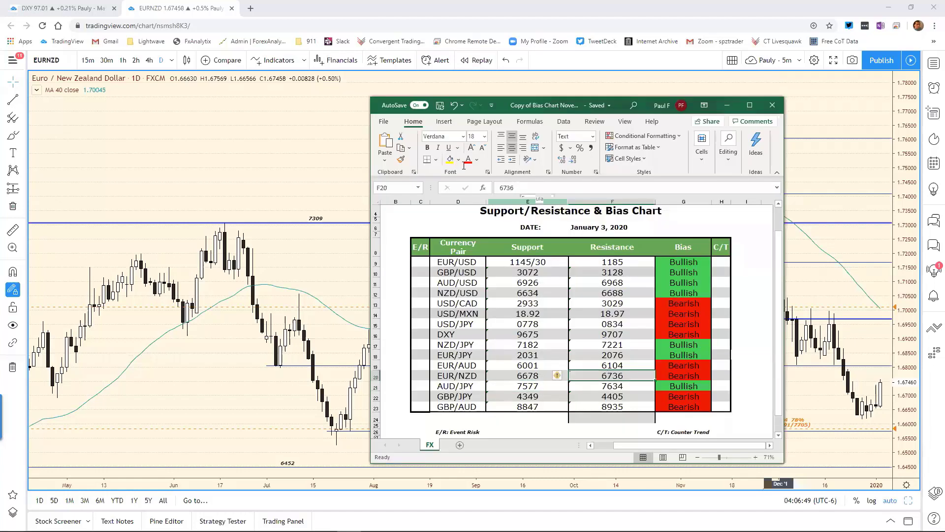
{"action": "left_click_drag", "start_coordinate": [463, 166], "coordinate": [465, 169]}
{"action": "type", "text": "684"}
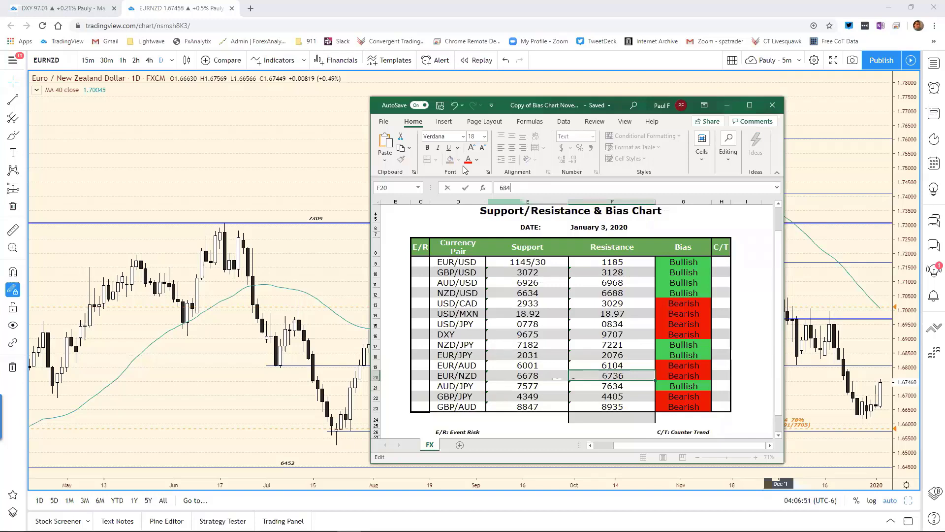
{"action": "type", "text": "1"}
{"action": "key", "text": "Return"}
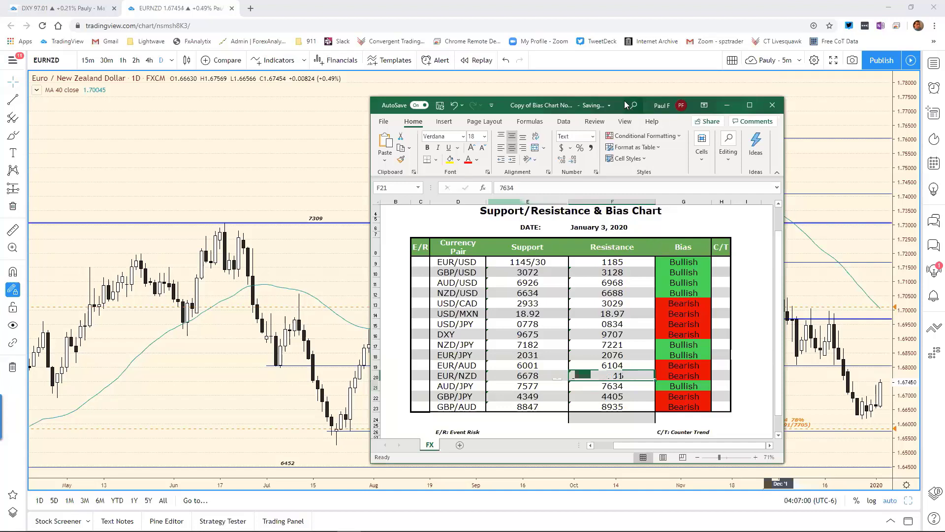
{"action": "key", "text": "alt+Tab"}
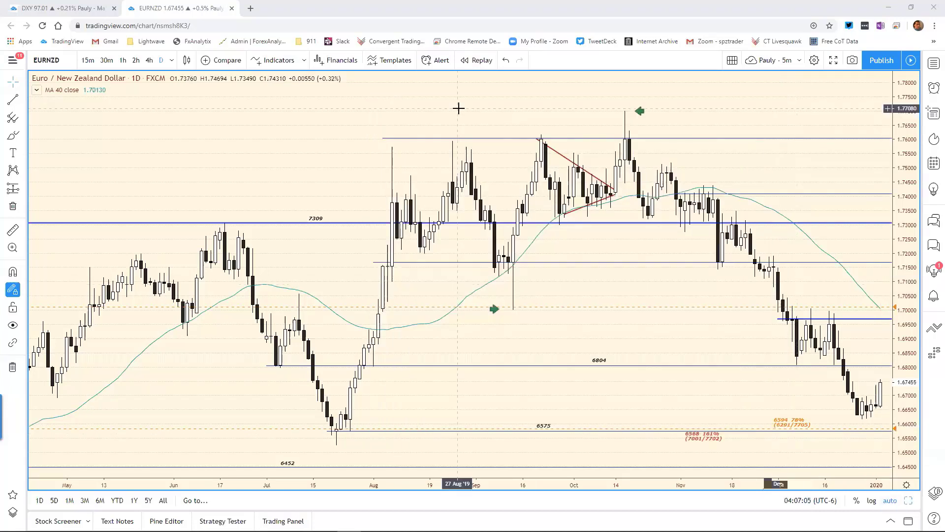
Step: Load the AUDJPY daily chart and review its marked support and resistance levels
{"action": "type", "text": "AUDJ"}
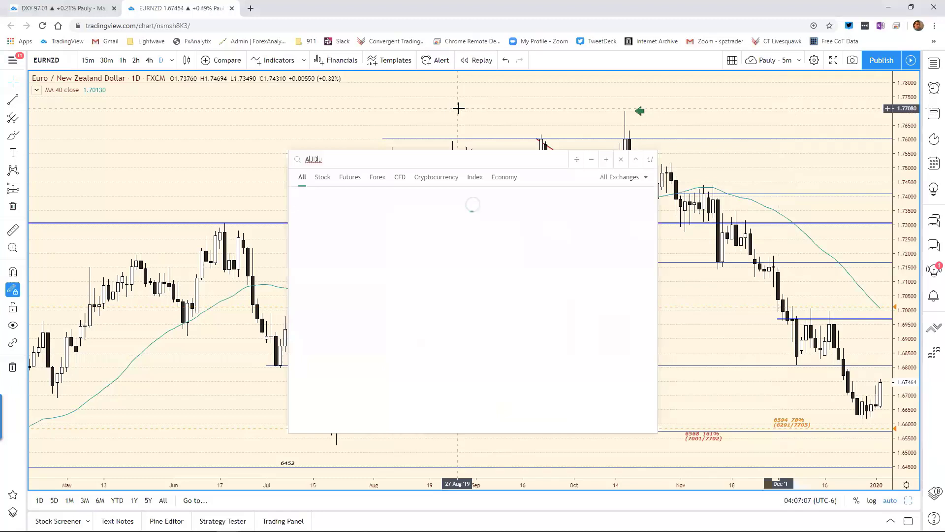
{"action": "type", "text": "PYY"}
{"action": "key", "text": "Return"}
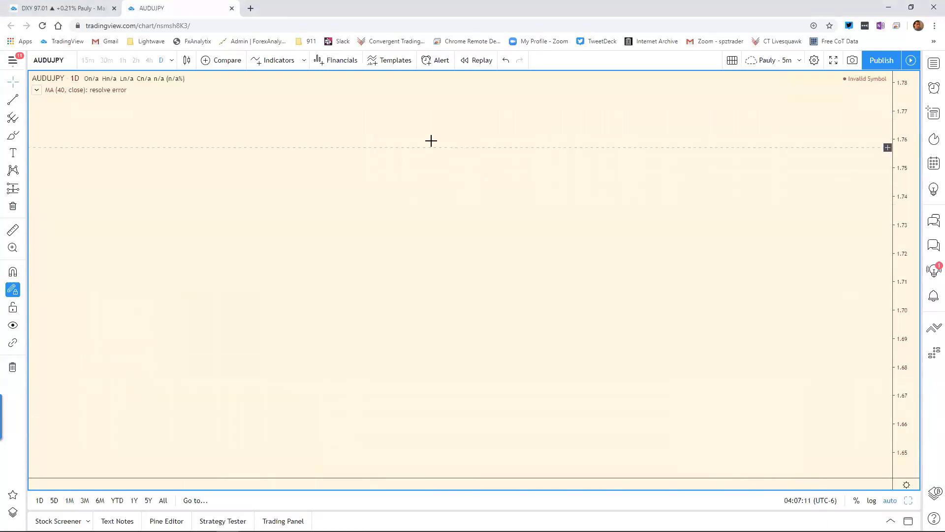
{"action": "type", "text": "AUD"}
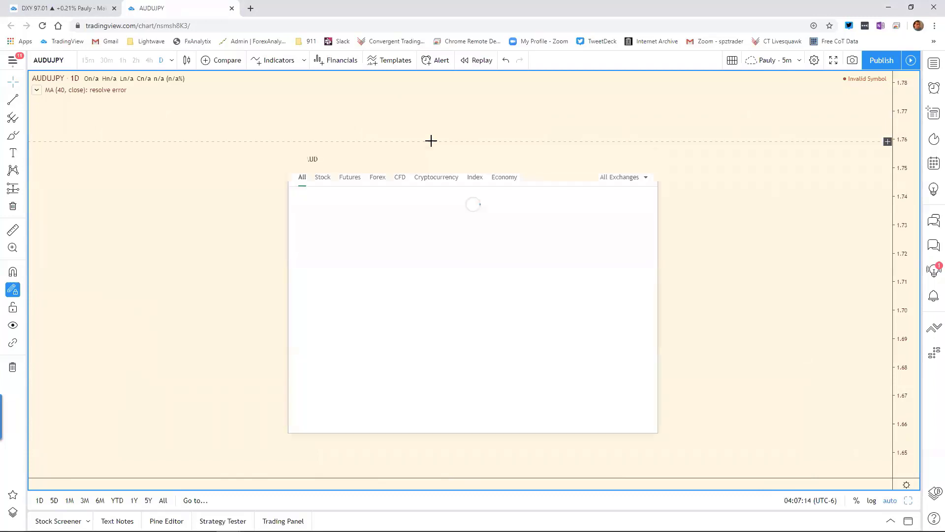
{"action": "type", "text": "JPY"}
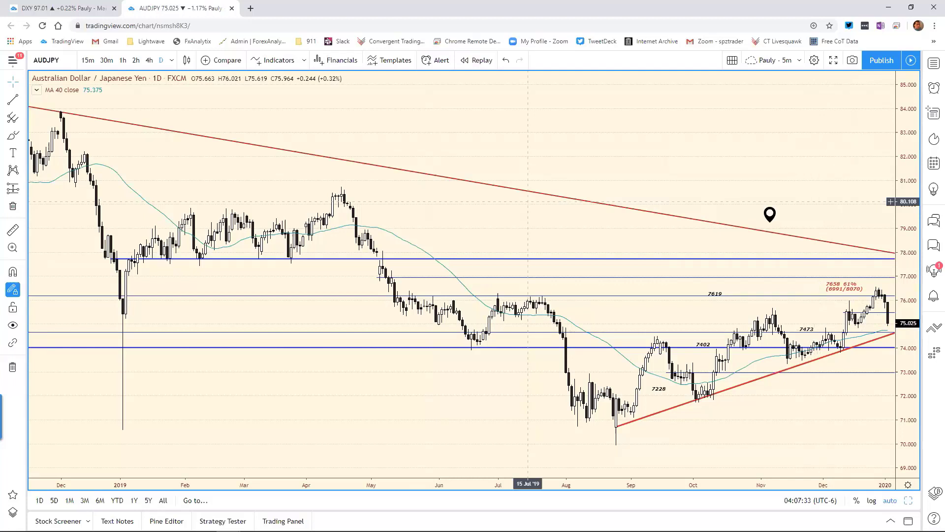
{"action": "key", "text": "alt+Tab"}
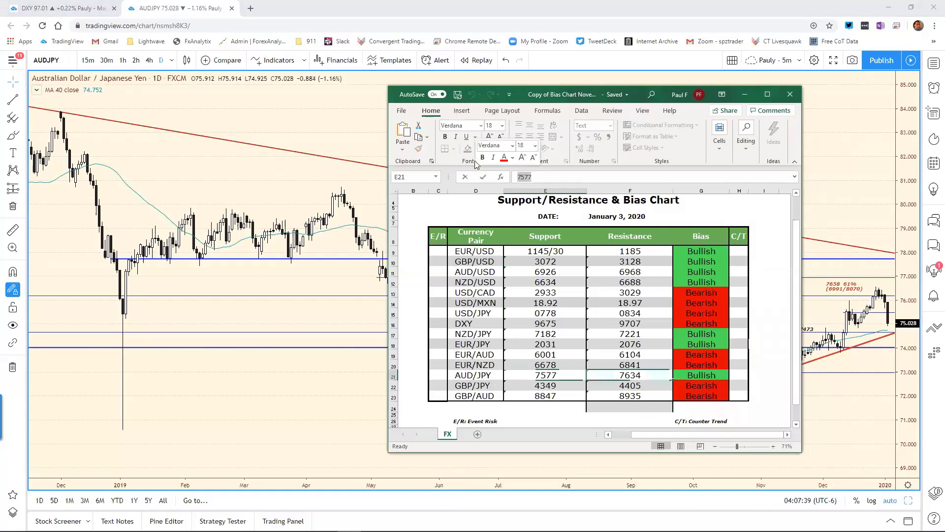
Step: Enter 7473 as the AUD/JPY support and check it against the chart
{"action": "type", "text": "7473"}
{"action": "key", "text": "Return"}
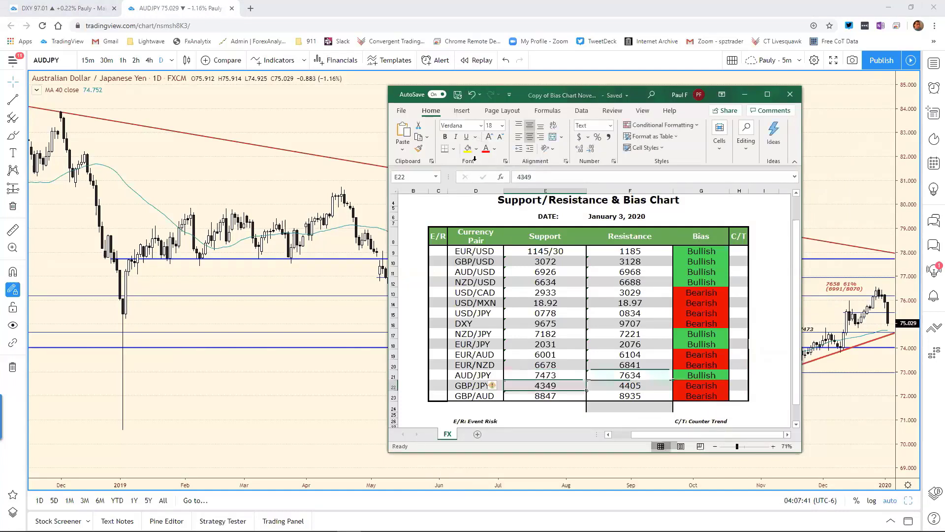
{"action": "left_click", "coordinate": [832, 222]}
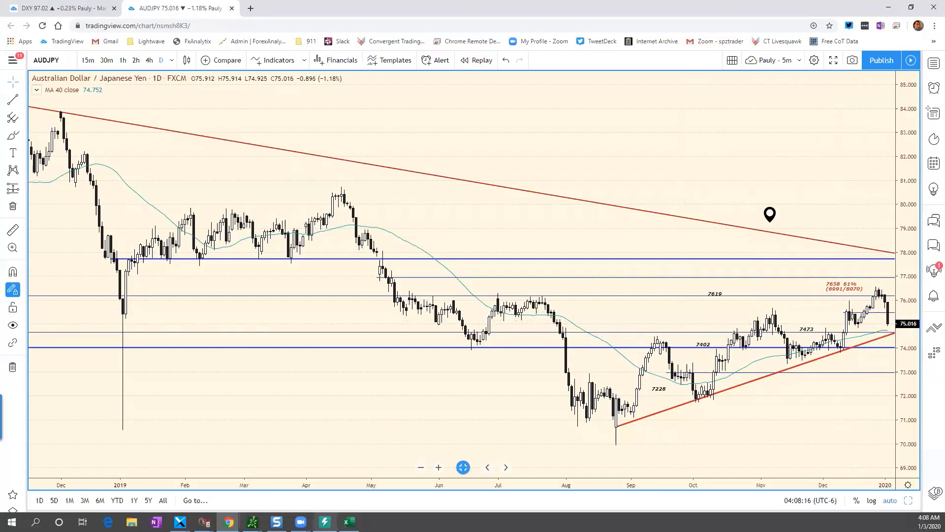
Step: Change the AUD/JPY resistance from 7634 to 7550
{"action": "left_click", "coordinate": [349, 522]}
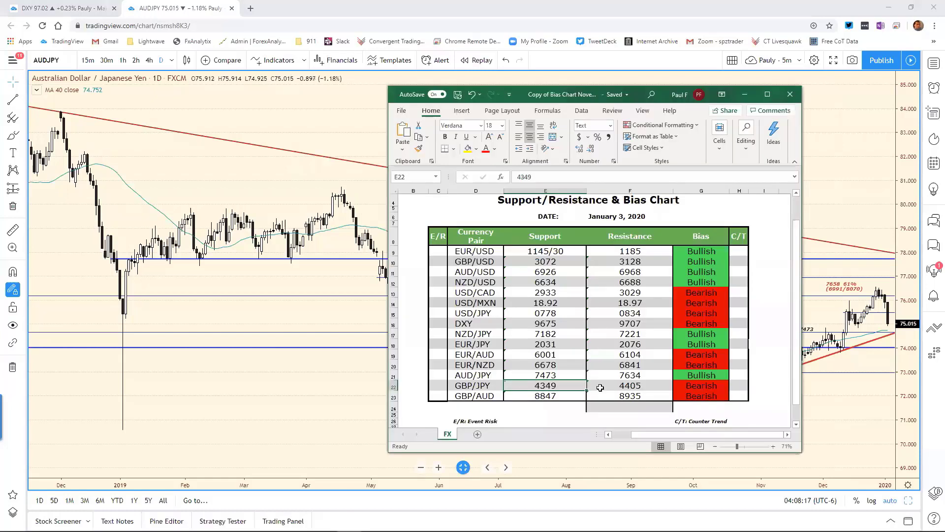
{"action": "left_click", "coordinate": [623, 377]}
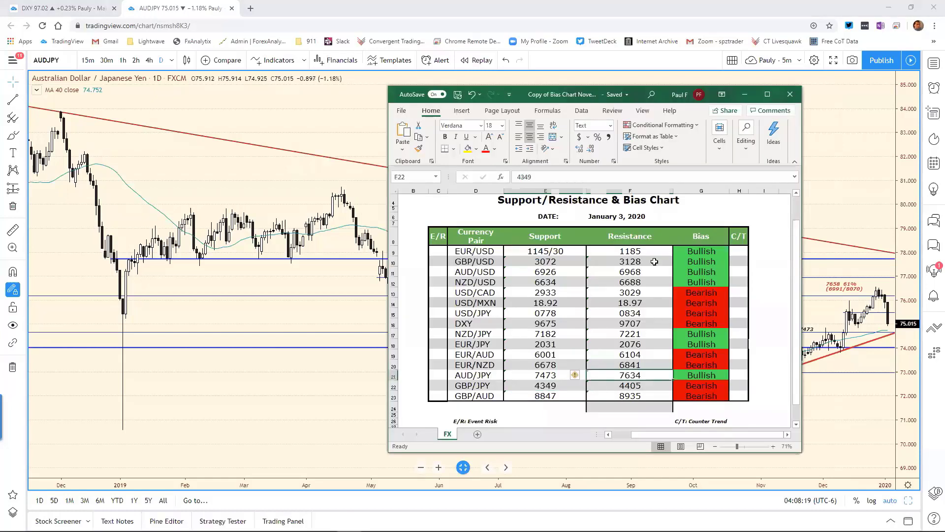
{"action": "left_click", "coordinate": [554, 174]}
{"action": "key", "text": "BackSpace"}
{"action": "type", "text": "4"}
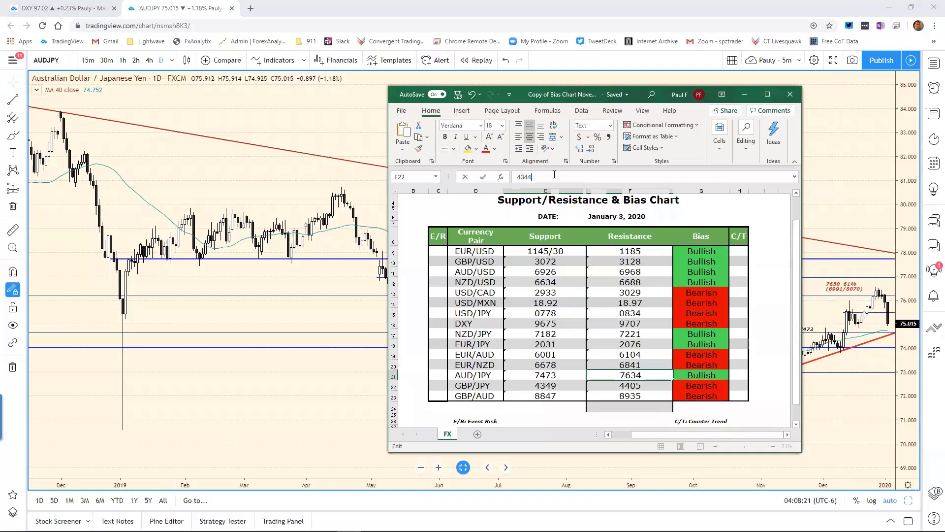
{"action": "key", "text": "Escape"}
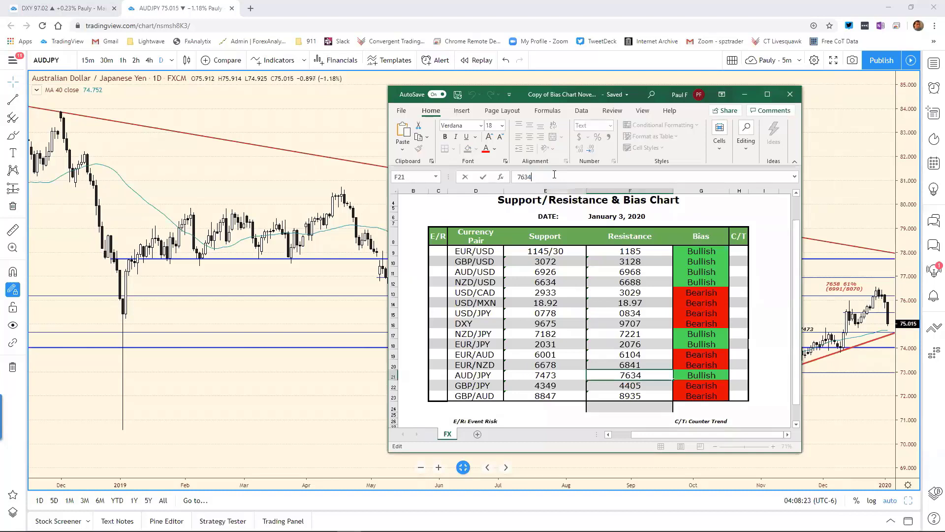
{"action": "key", "text": "BackSpace"}
{"action": "key", "text": "BackSpace"}
{"action": "key", "text": "BackSpace"}
{"action": "type", "text": "550"}
{"action": "key", "text": "Return"}
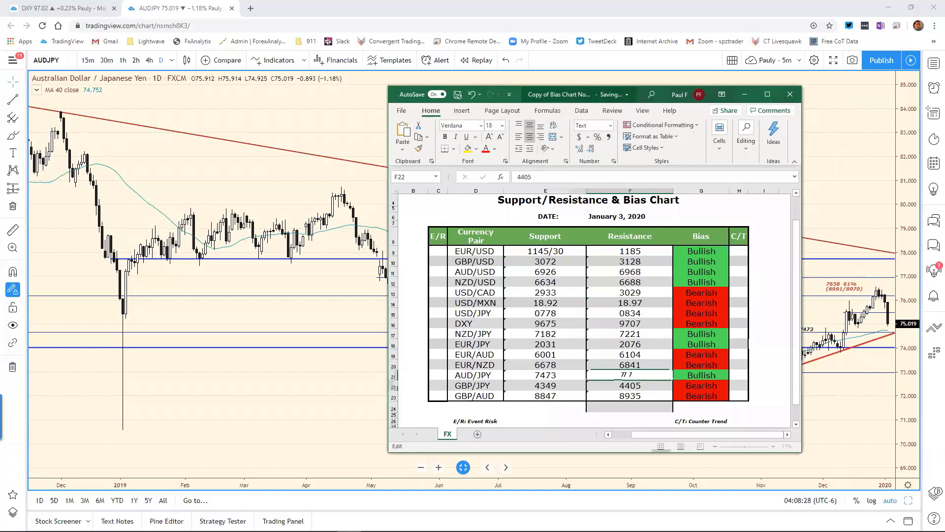
{"action": "key", "text": "alt+Tab"}
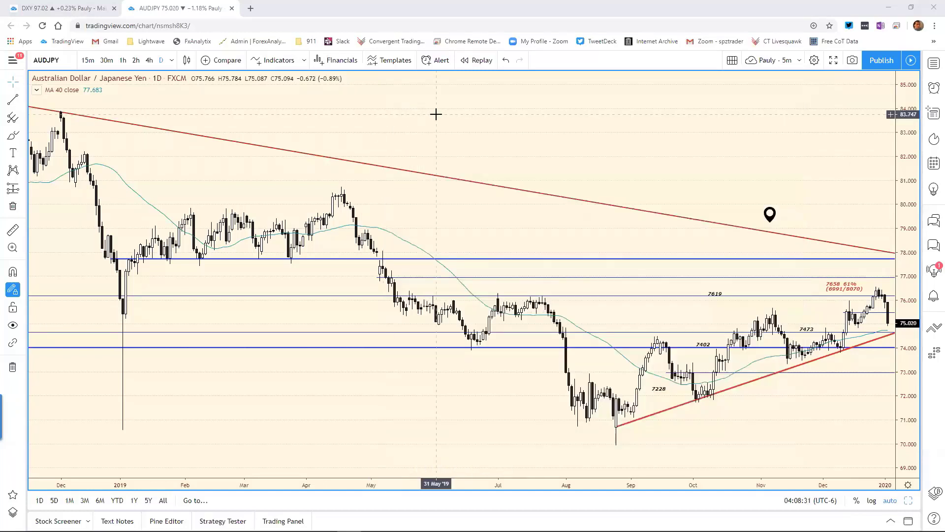
Step: Load GBPJPY and zoom the daily chart in on the most recent months
{"action": "type", "text": "GBPJPY"}
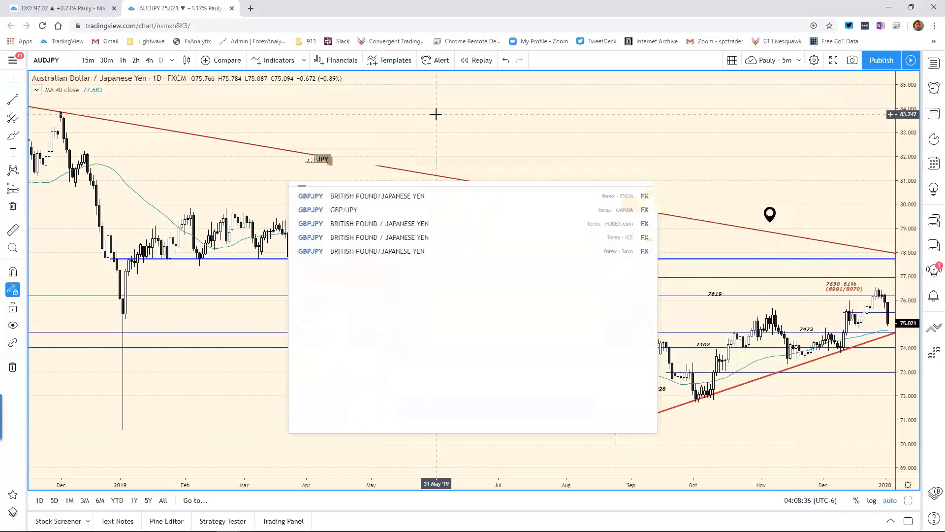
{"action": "key", "text": "Return"}
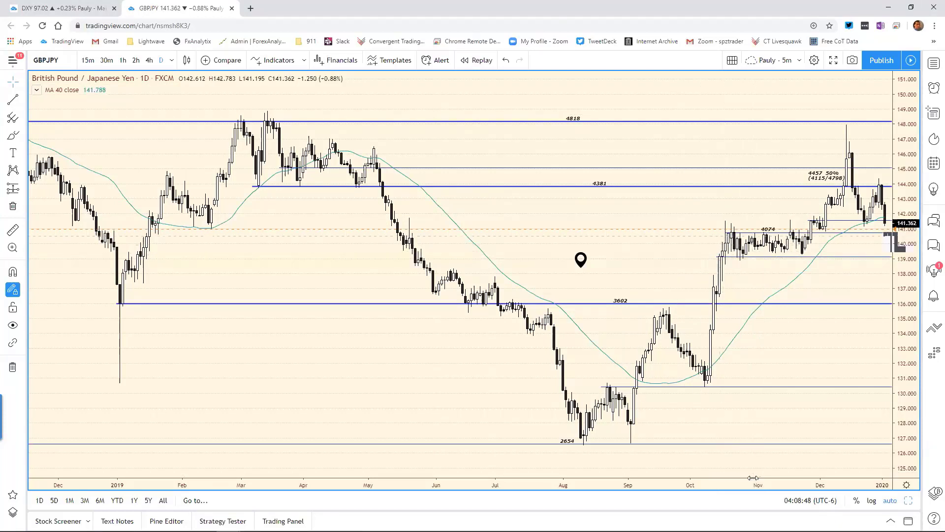
{"action": "left_click_drag", "start_coordinate": [760, 479], "coordinate": [517, 388]}
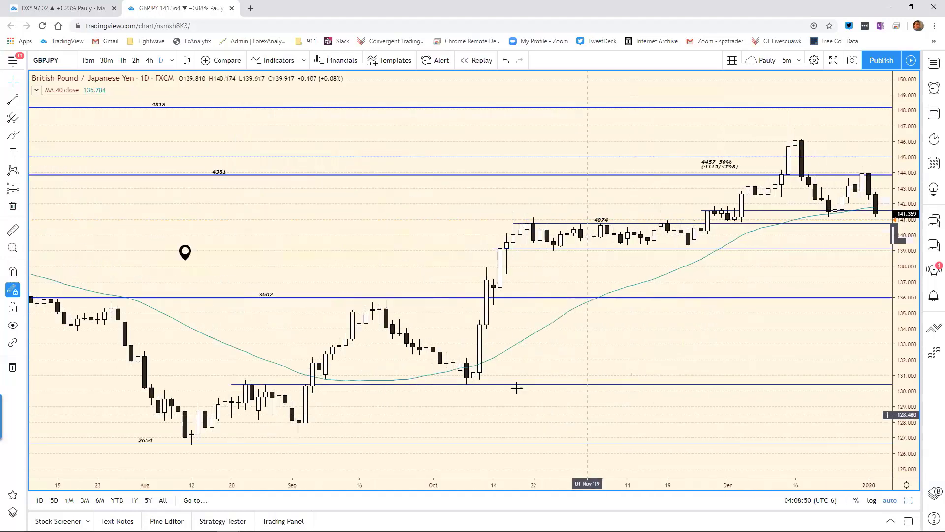
{"action": "scroll", "coordinate": [458, 356], "scroll_direction": "up", "scroll_amount": 3}
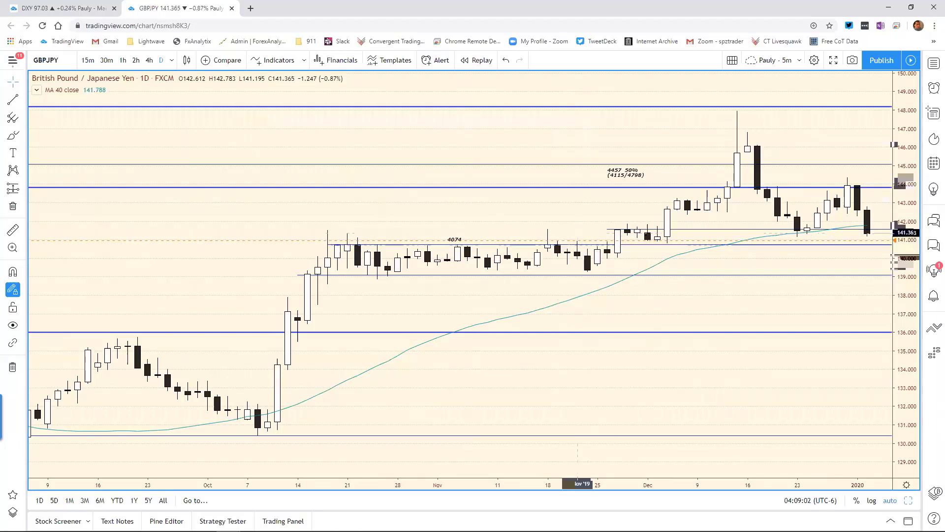
{"action": "key", "text": "alt+Tab"}
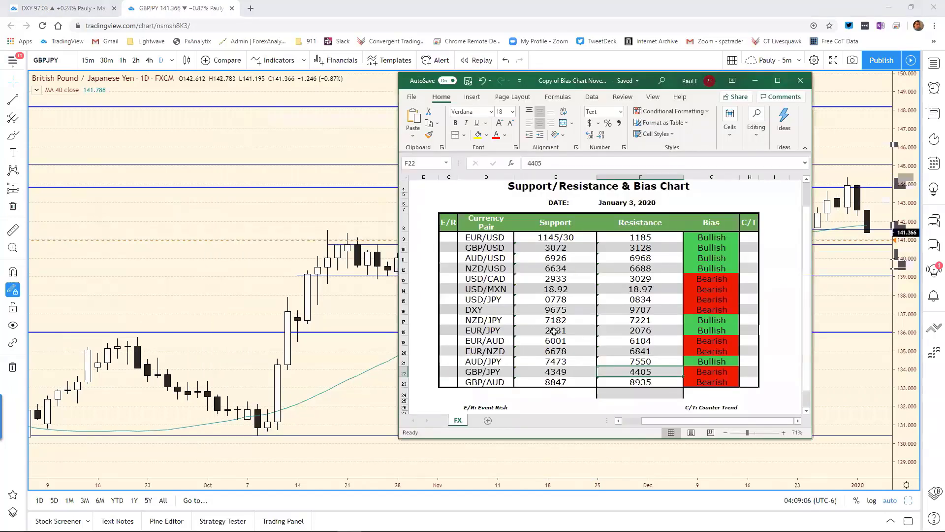
Step: Change the GBP/JPY support in E22 from 4349 to 4074
{"action": "key", "text": "Left"}
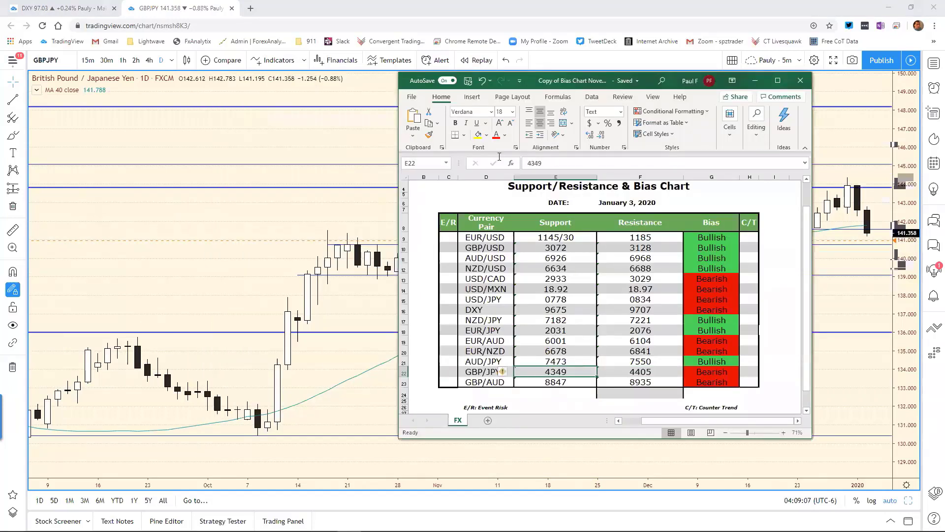
{"action": "double_click", "coordinate": [533, 164]}
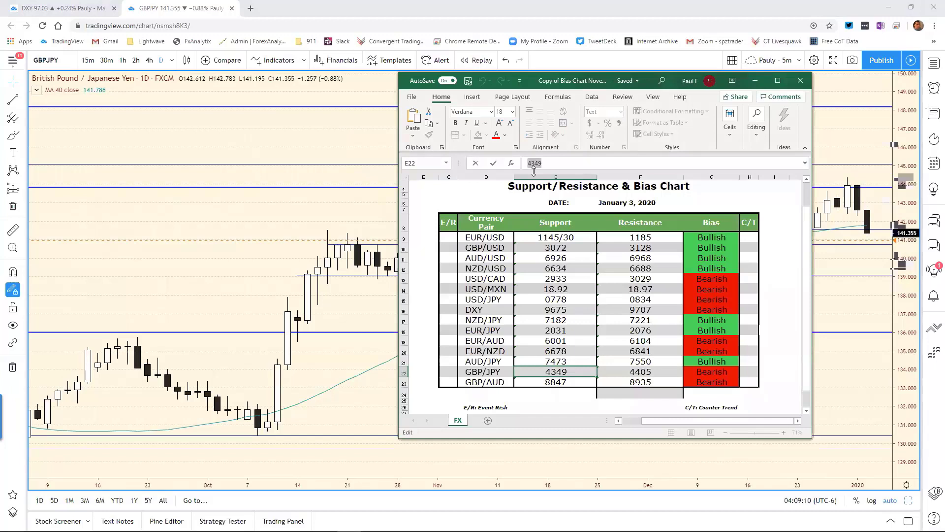
{"action": "type", "text": "4074"}
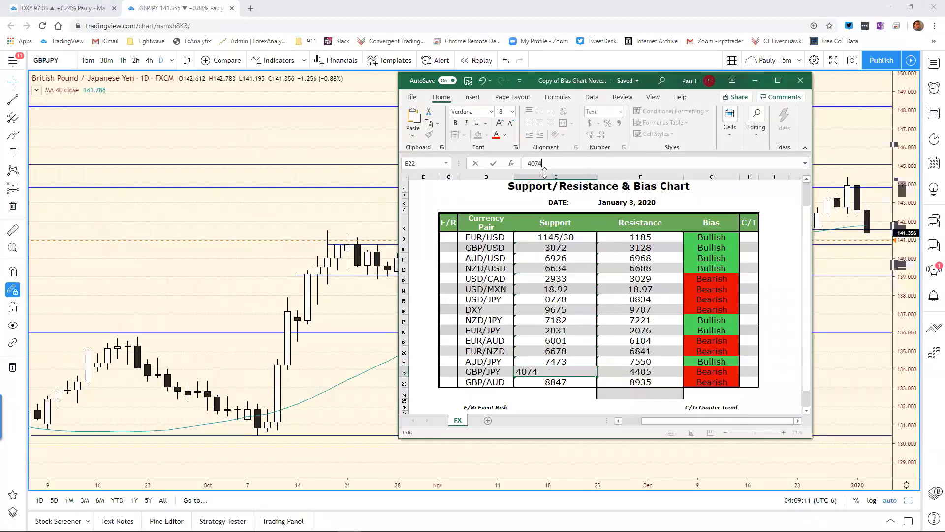
{"action": "key", "text": "Return"}
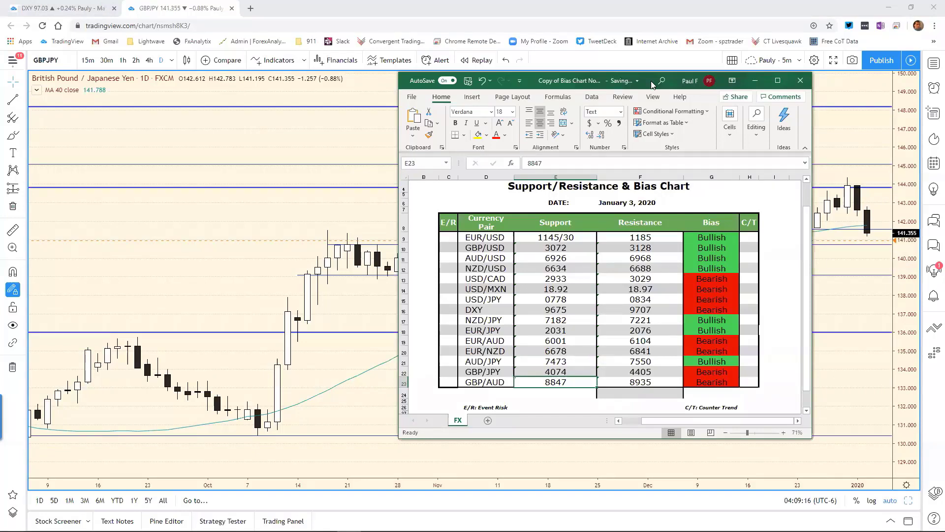
{"action": "left_click", "coordinate": [755, 80]}
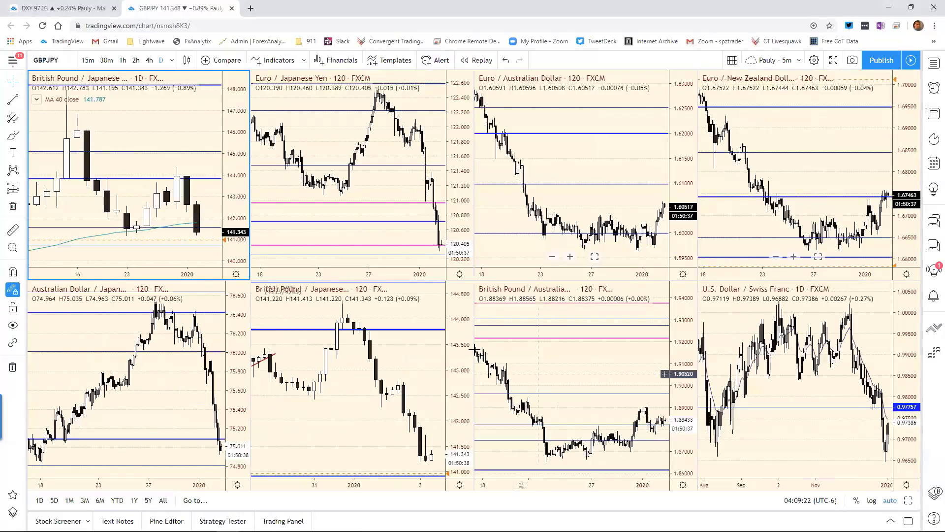
Step: Maximize the GBPJPY 120-minute chart, spanning mid-December into early January
{"action": "key", "text": "alt+Enter"}
{"action": "left_click", "coordinate": [453, 376]}
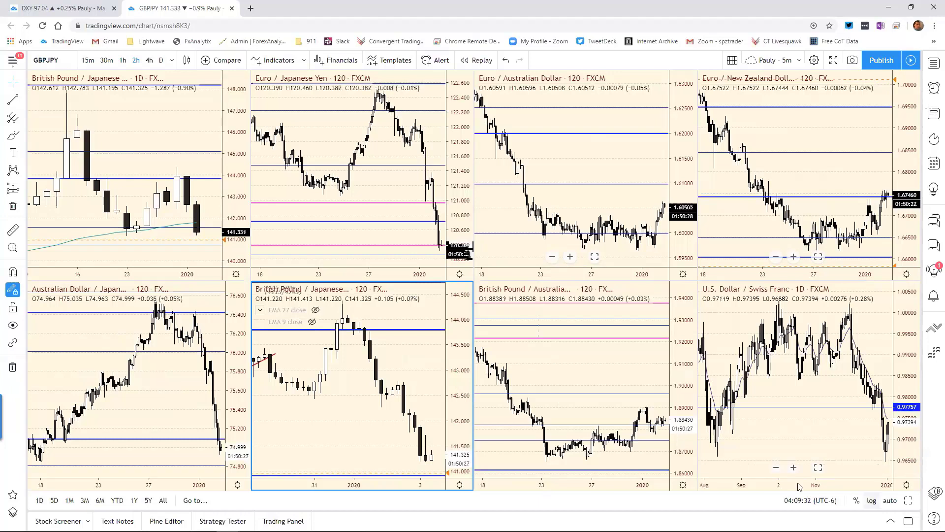
{"action": "left_click", "coordinate": [908, 501]}
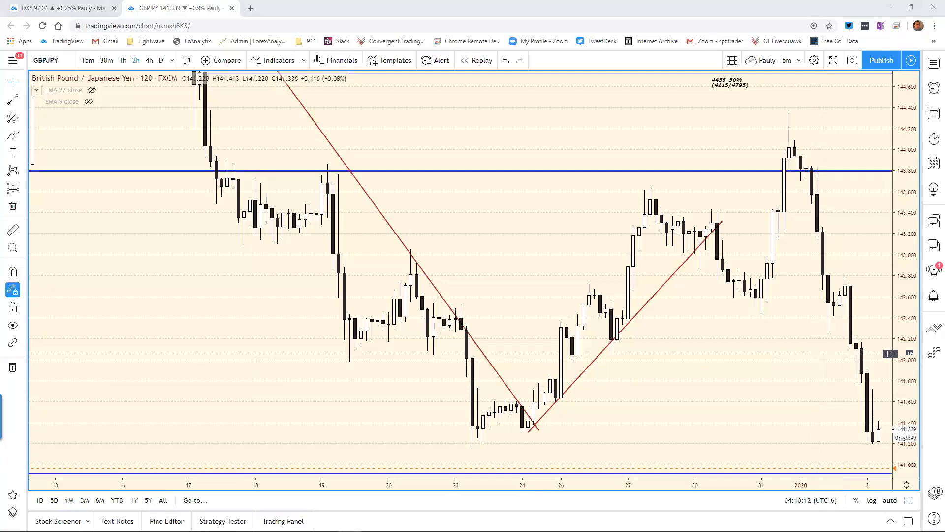
Step: Set the GBP/JPY resistance in F22 to 4193, keeping support at 4074, and drag Excel aside
{"action": "key", "text": "alt+Tab"}
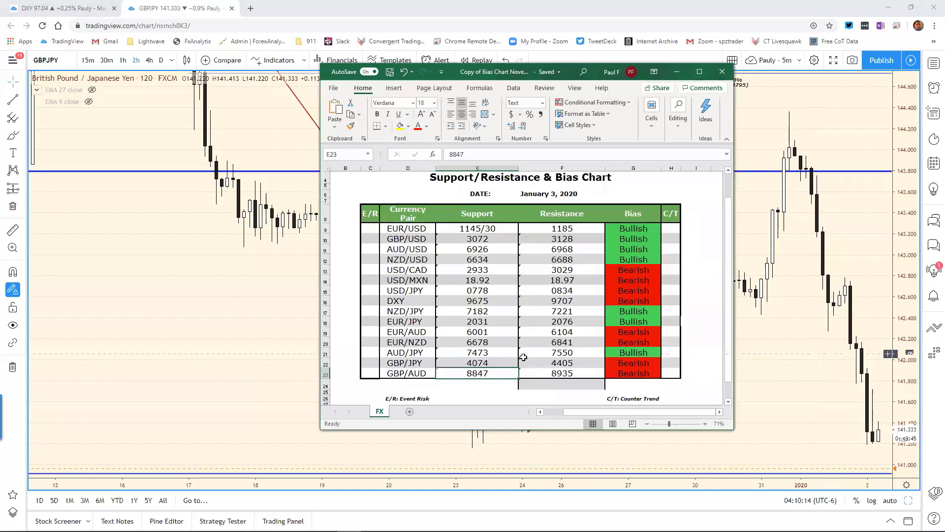
{"action": "key", "text": "Up"}
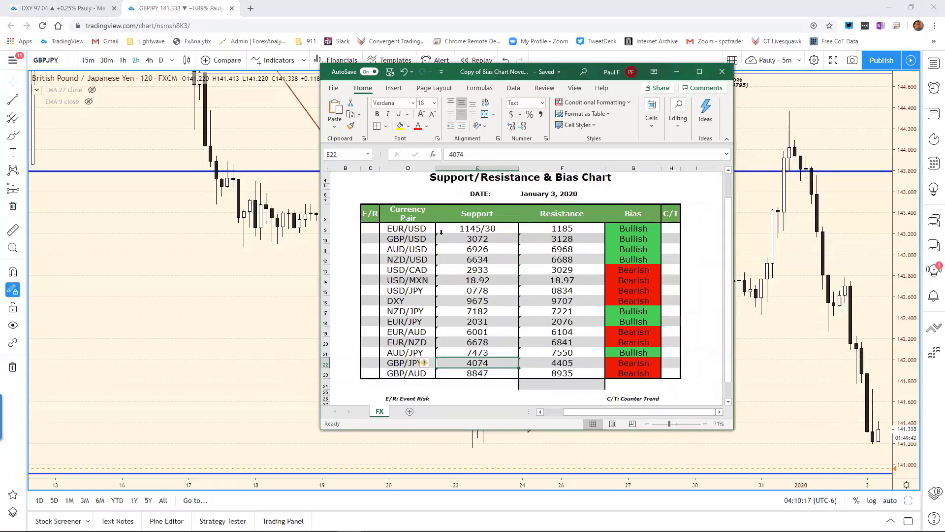
{"action": "left_click", "coordinate": [477, 155]}
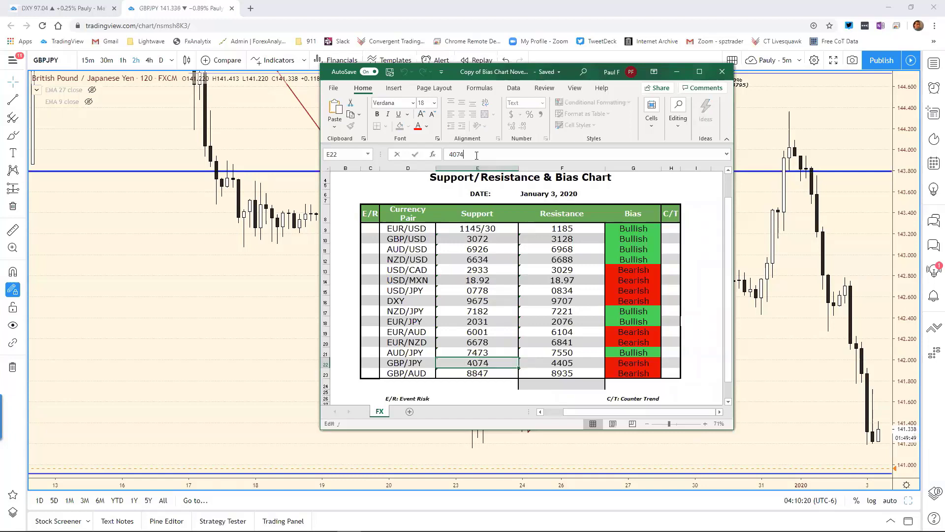
{"action": "key", "text": "BackSpace"}
{"action": "key", "text": "BackSpace"}
{"action": "key", "text": "BackSpace"}
{"action": "left_click", "coordinate": [403, 72]}
{"action": "left_click", "coordinate": [553, 362]}
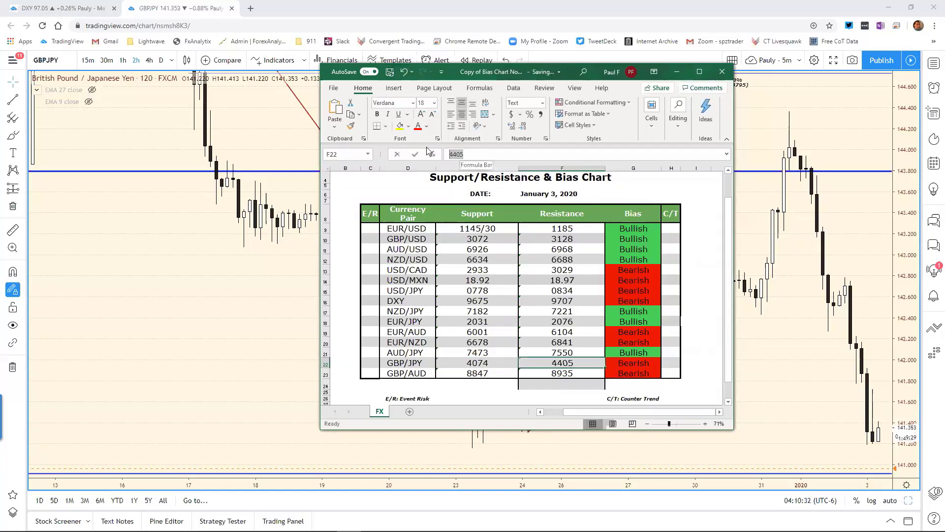
{"action": "key", "text": "F2"}
{"action": "type", "text": "4193"}
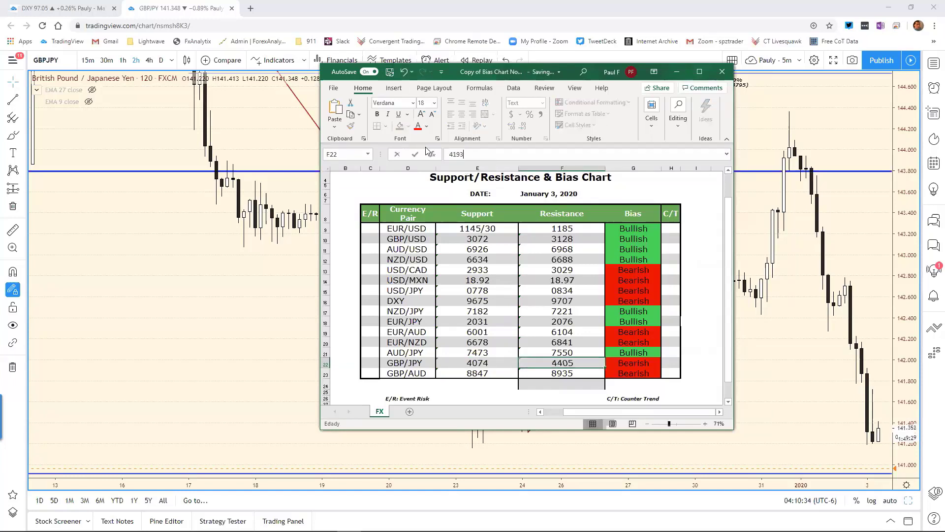
{"action": "key", "text": "Return"}
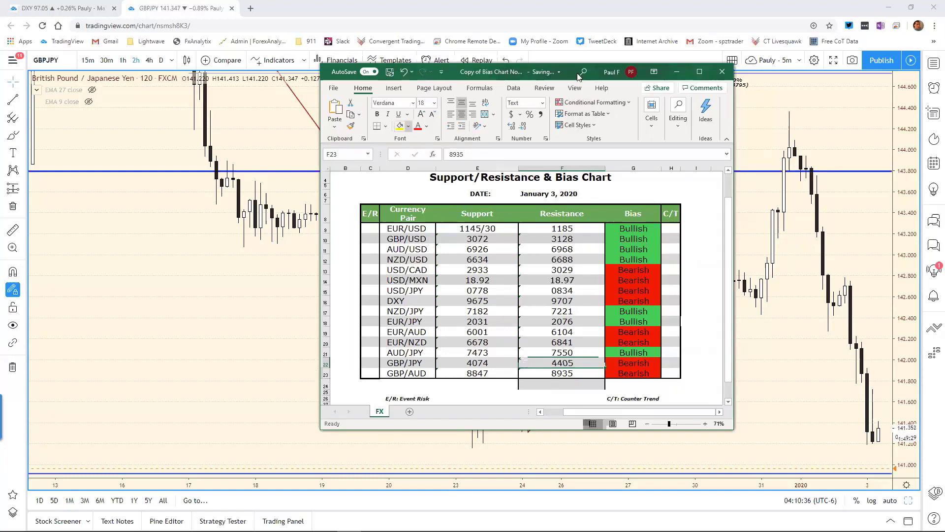
{"action": "left_click_drag", "start_coordinate": [578, 74], "coordinate": [0, 111]}
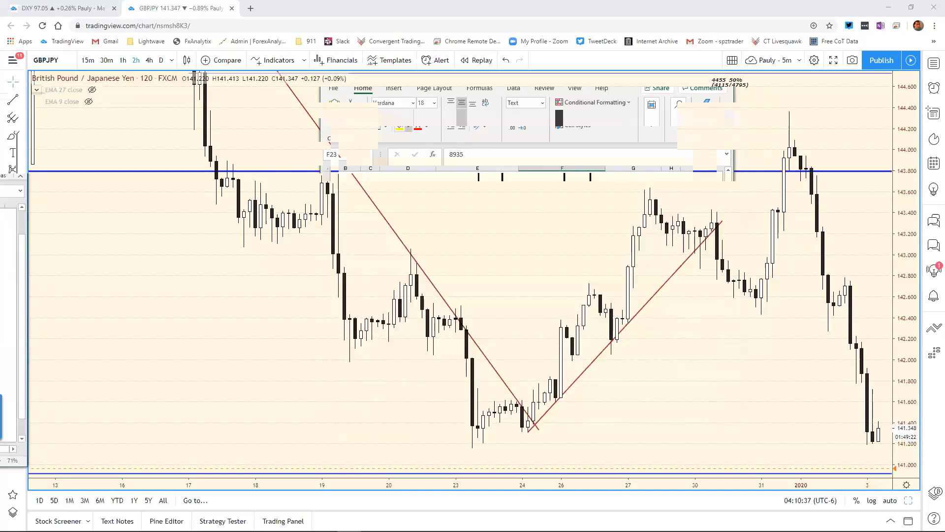
Step: Return to the eight-chart grid and load GBPAUD into the top-left chart
{"action": "left_click", "coordinate": [868, 467]}
{"action": "left_click", "coordinate": [908, 501]}
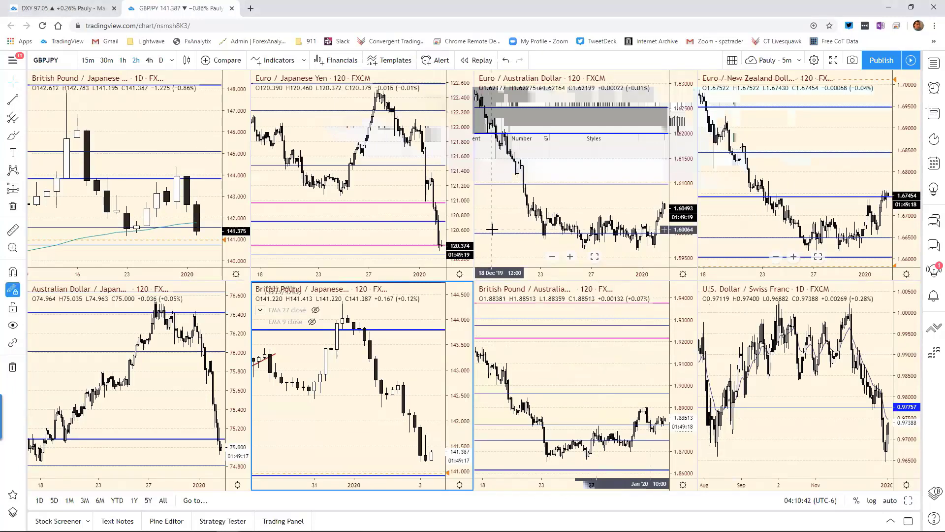
{"action": "left_click", "coordinate": [181, 124]}
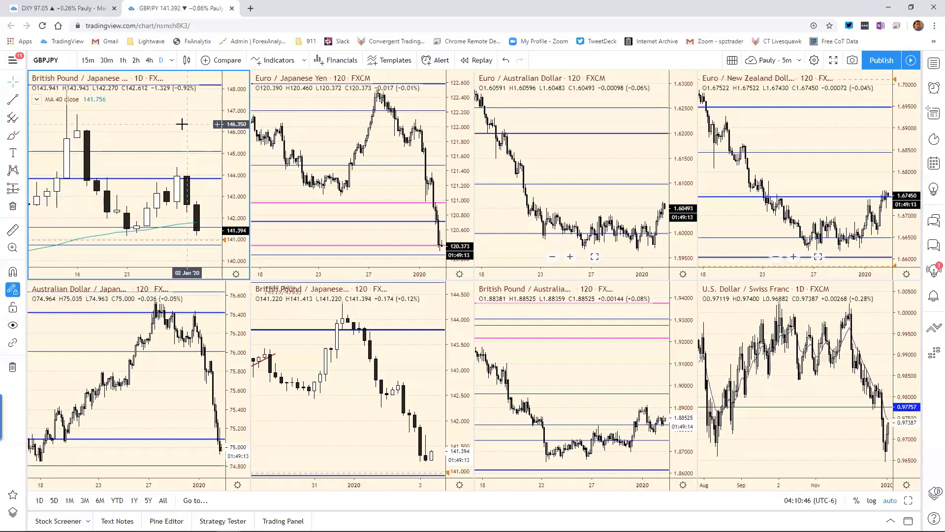
{"action": "type", "text": "GBPAUD"}
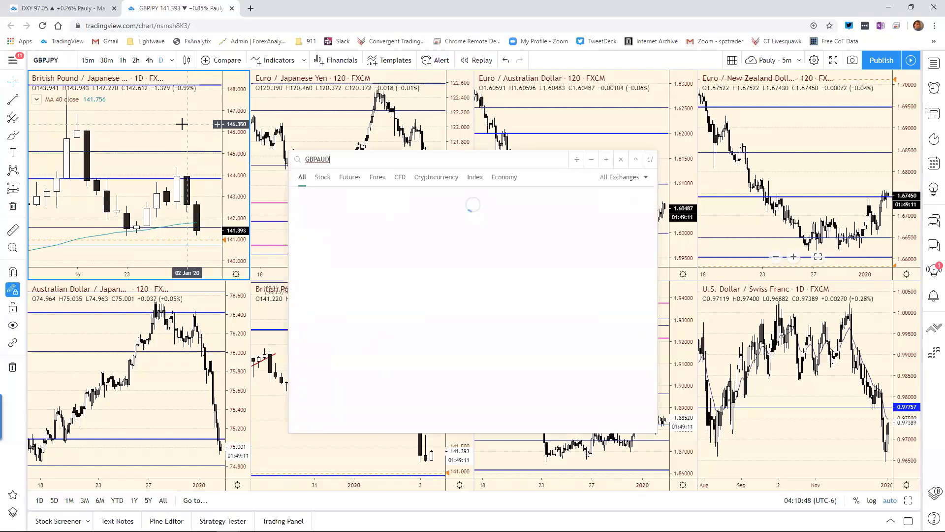
{"action": "key", "text": "Return"}
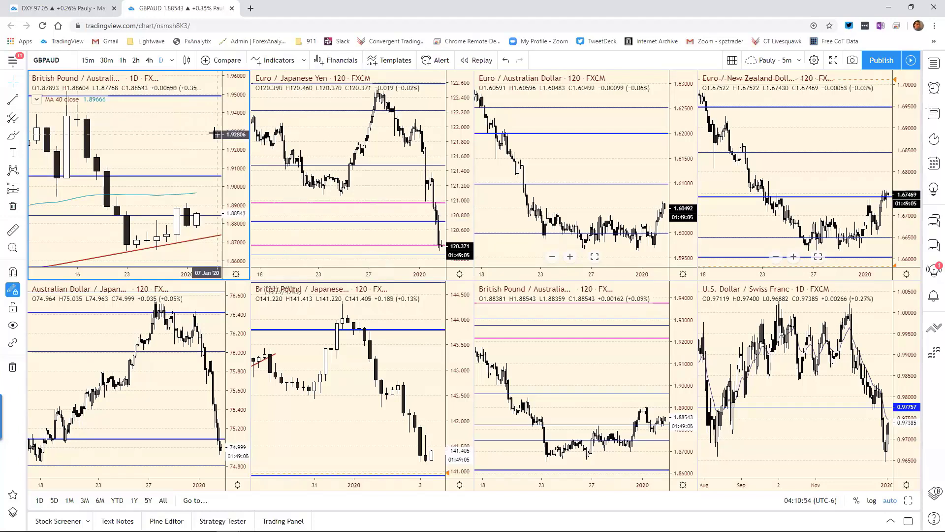
Step: Show the GBPAUD daily chart alone, zoomed out to reach back to March
{"action": "left_click", "coordinate": [908, 500]}
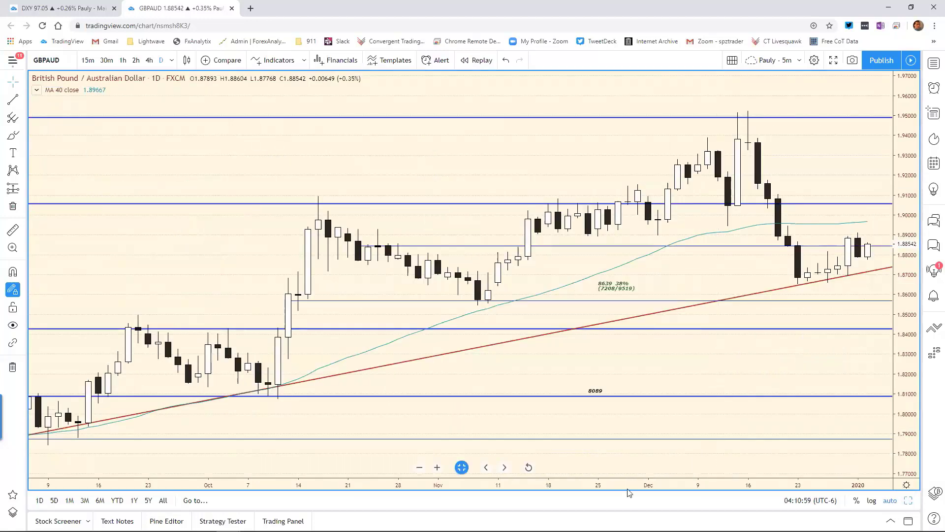
{"action": "scroll", "coordinate": [628, 493], "scroll_direction": "down", "scroll_amount": 5}
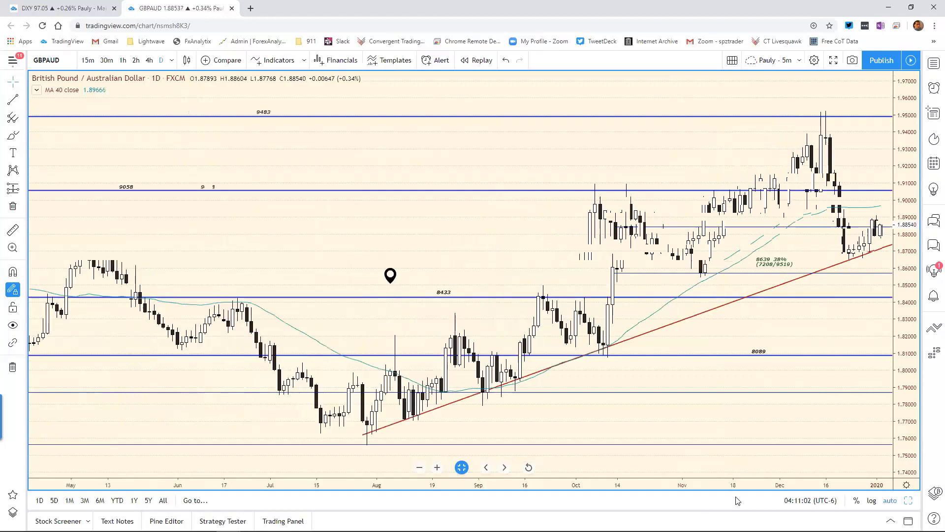
{"action": "scroll", "coordinate": [749, 496], "scroll_direction": "down", "scroll_amount": 3}
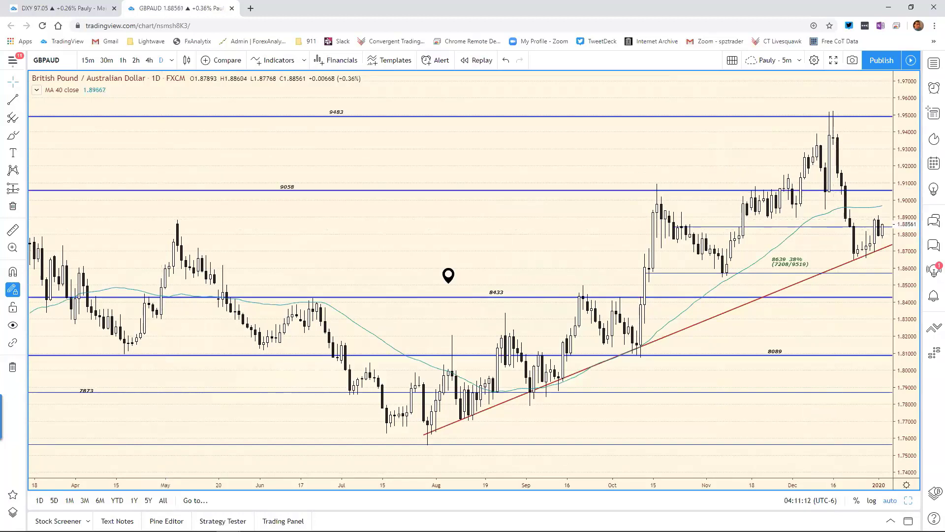
{"action": "key", "text": "alt+Tab"}
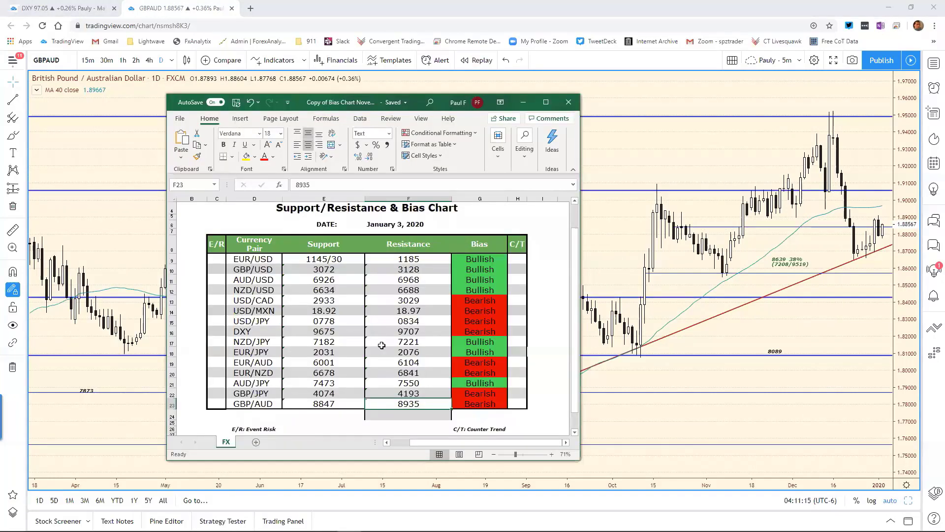
Step: Replace the GBP/AUD resistance 8935 with 8885 and minimize the spreadsheet
{"action": "left_click_drag", "start_coordinate": [312, 184], "coordinate": [283, 181]}
{"action": "type", "text": "8885"}
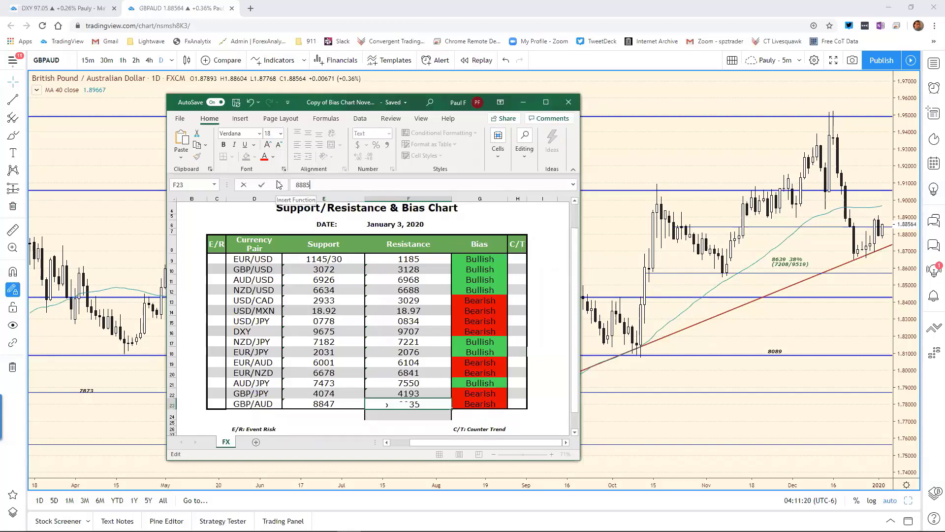
{"action": "key", "text": "Return"}
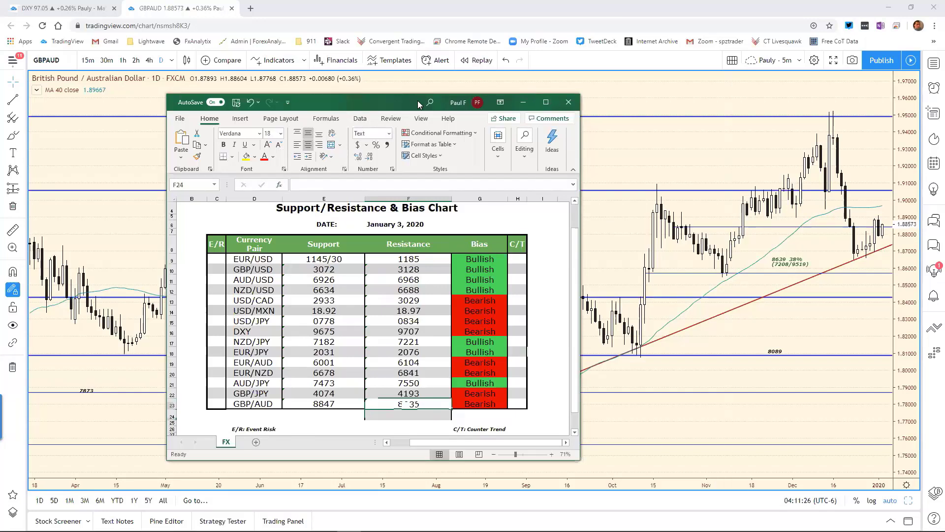
{"action": "left_click", "coordinate": [773, 336]}
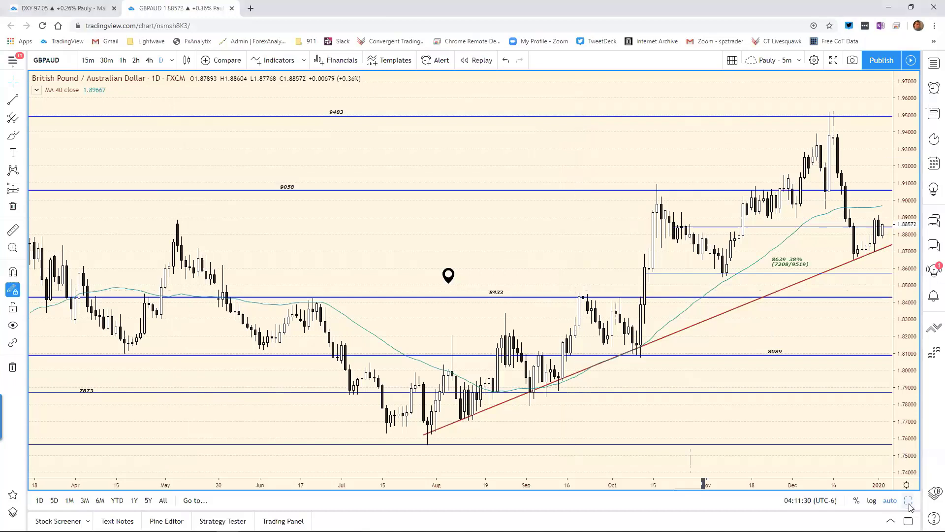
Step: Undo back to the eight-chart grid and maximize the GBPAUD 120-minute chart
{"action": "key", "text": "ctrl+z"}
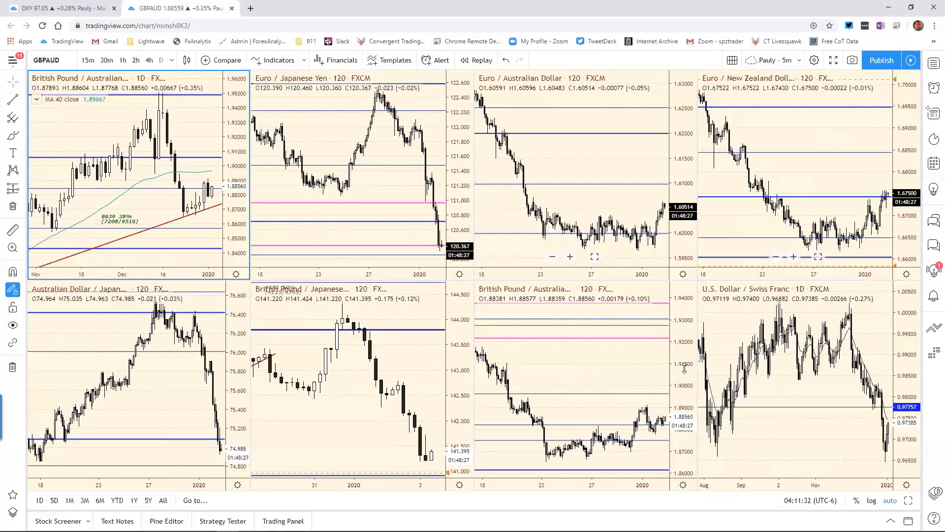
{"action": "left_click", "coordinate": [686, 370]}
{"action": "key", "text": "alt+Return"}
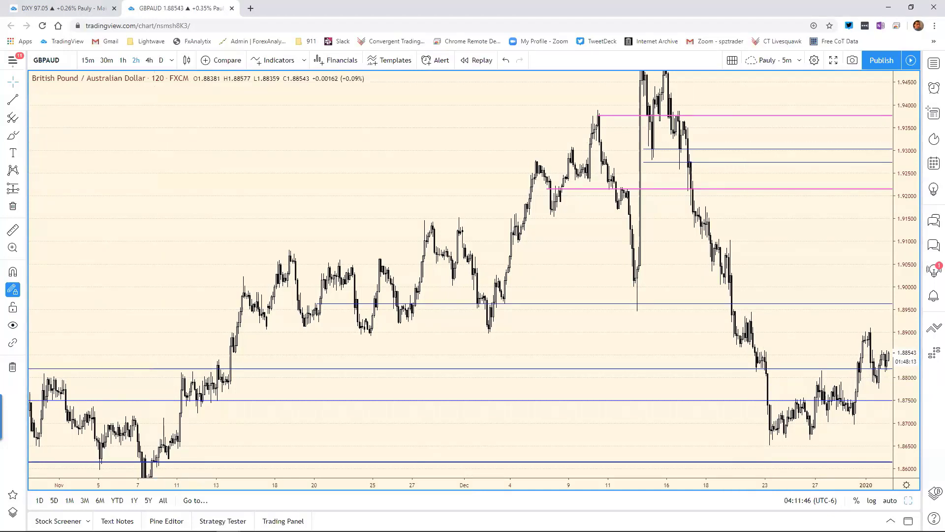
Step: Change the GBP/AUD support in cell E23 from 8847 to 87791, then minimize Excel
{"action": "key", "text": "alt+Tab"}
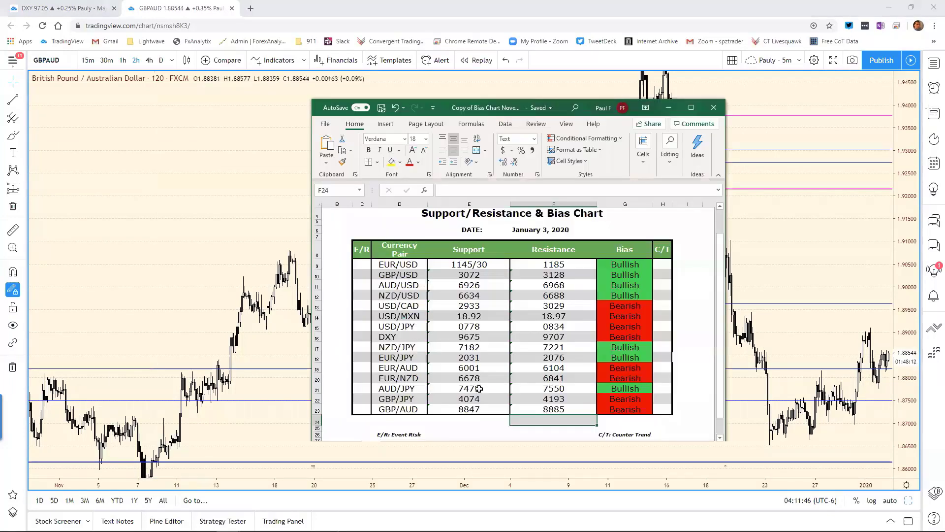
{"action": "double_click", "coordinate": [468, 409]}
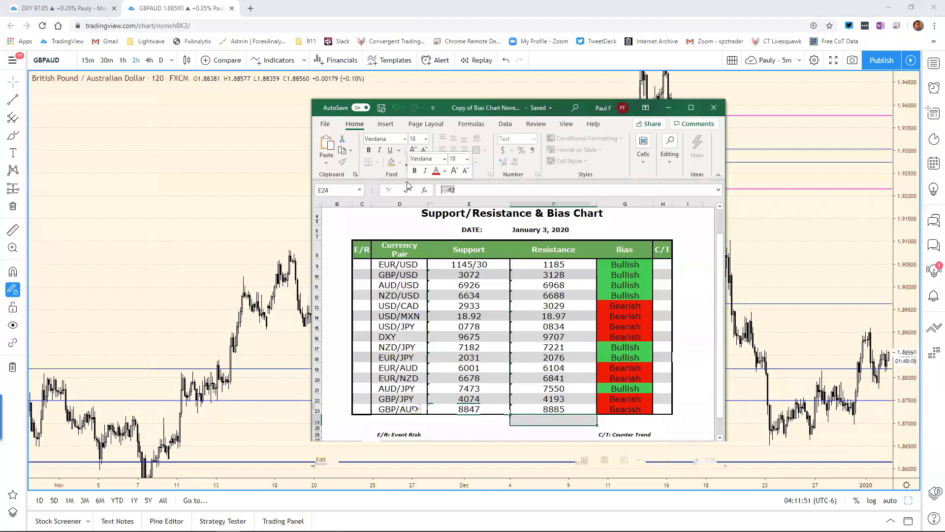
{"action": "type", "text": "877"}
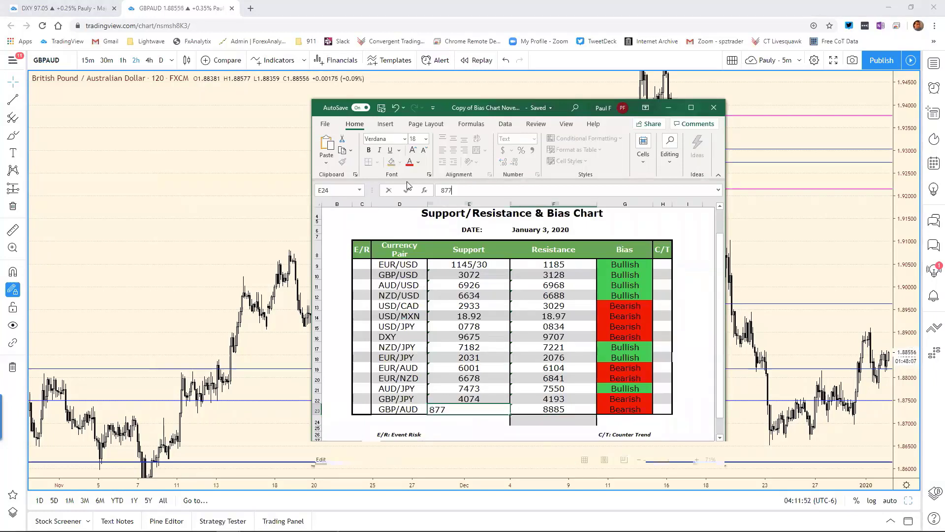
{"action": "type", "text": "91"}
{"action": "key", "text": "Return"}
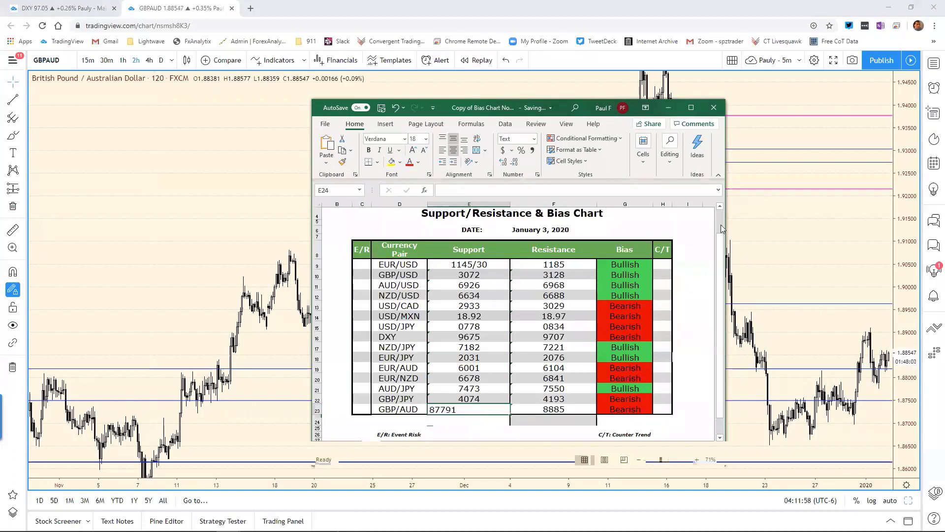
{"action": "left_click", "coordinate": [668, 108]}
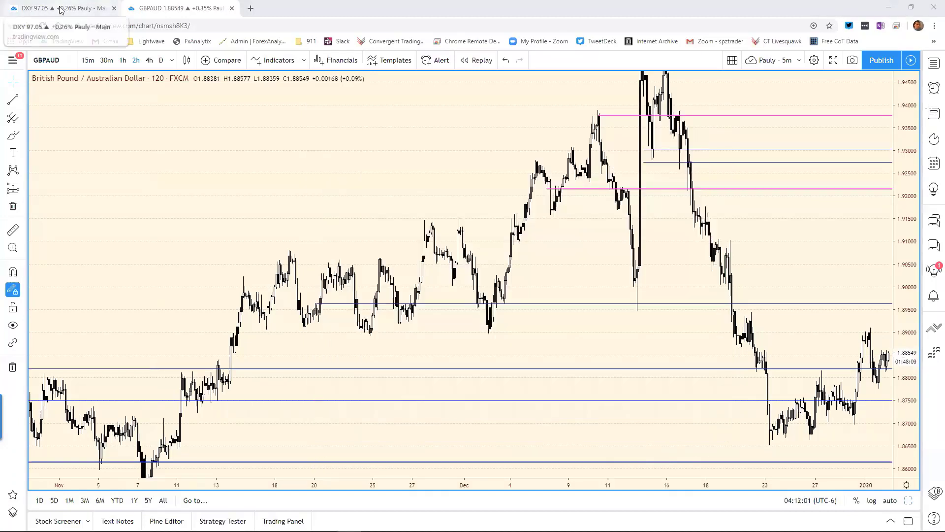
Step: Switch TradingView to the DXY layout and return to the Excel bias workbook
{"action": "left_click", "coordinate": [83, 11]}
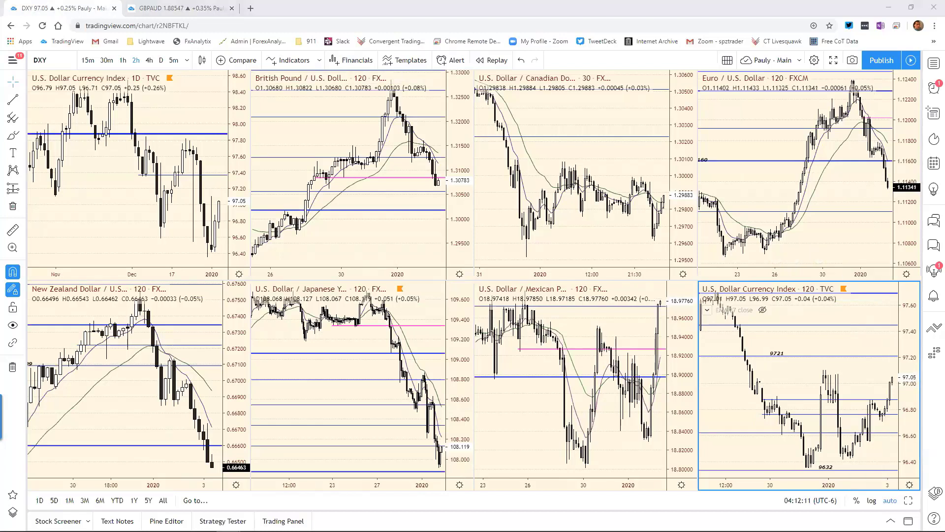
{"action": "key", "text": "alt+Tab"}
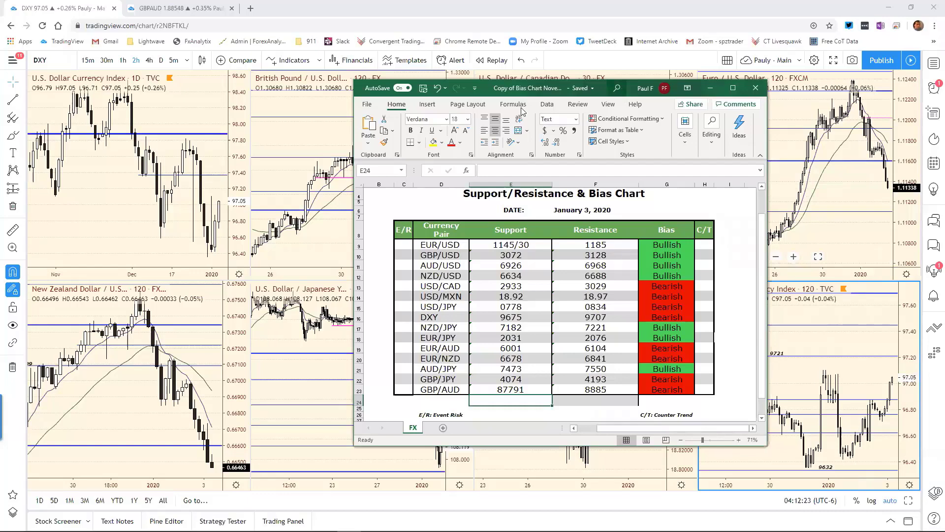
{"action": "left_click_drag", "start_coordinate": [523, 87], "coordinate": [47, 154]}
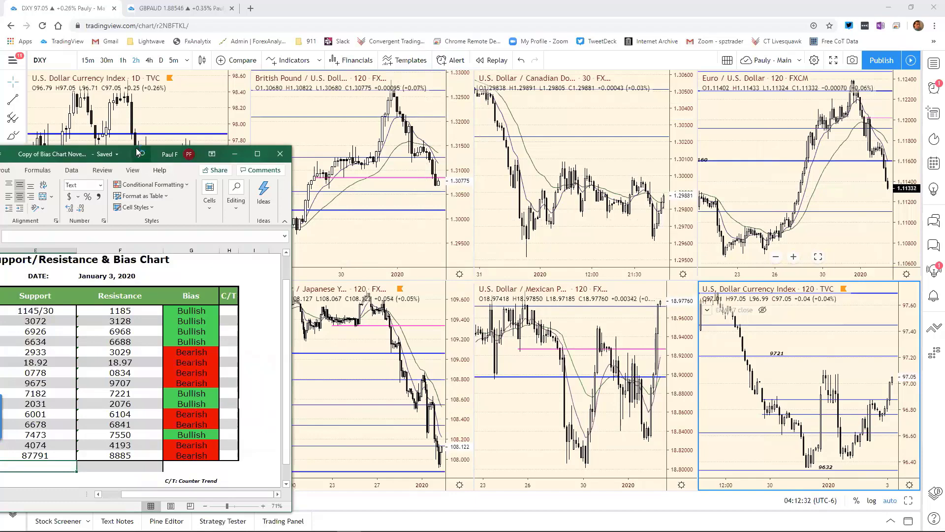
{"action": "left_click_drag", "start_coordinate": [141, 153], "coordinate": [596, 60]}
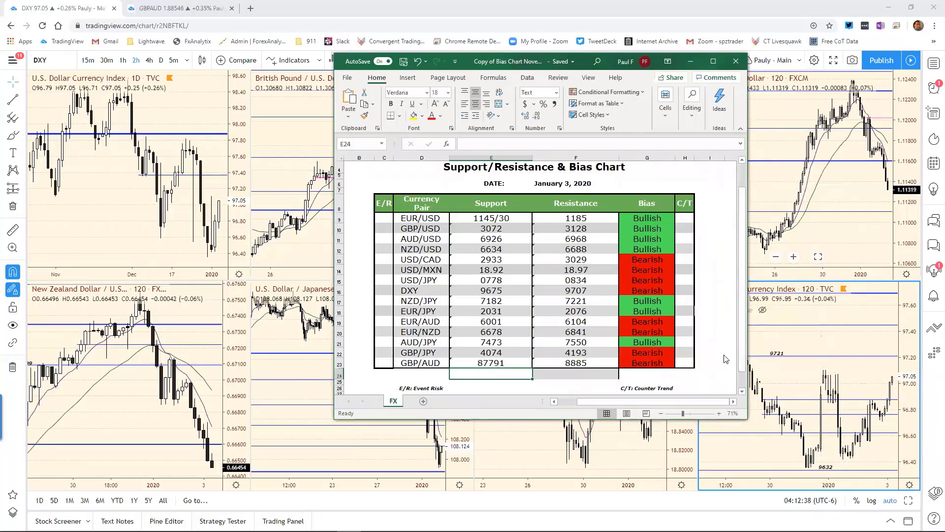
{"action": "left_click_drag", "start_coordinate": [641, 67], "coordinate": [679, 67]}
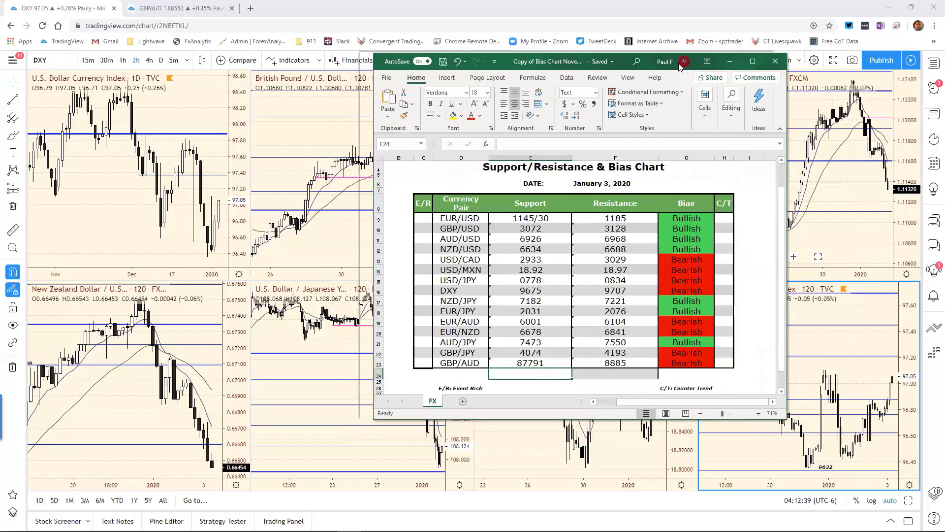
{"action": "left_click_drag", "start_coordinate": [680, 66], "coordinate": [375, 54]}
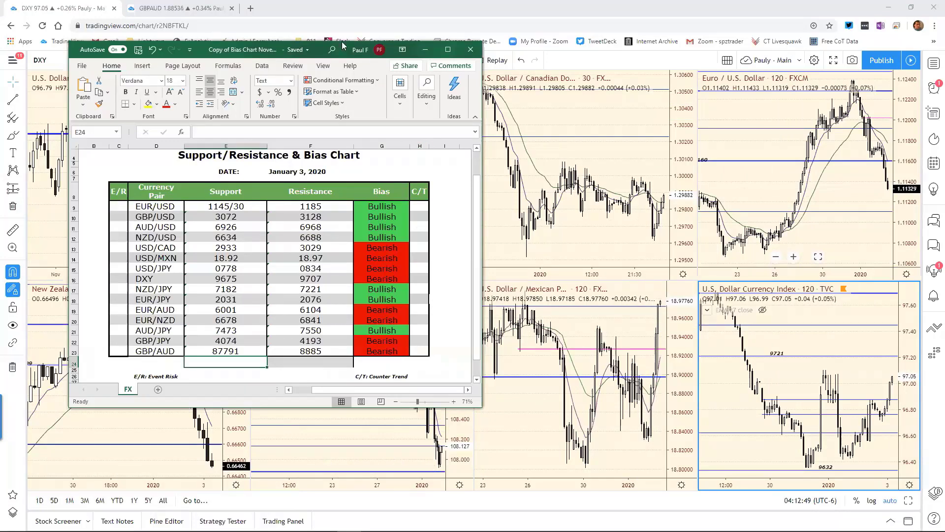
{"action": "left_click_drag", "start_coordinate": [343, 45], "coordinate": [713, 25]}
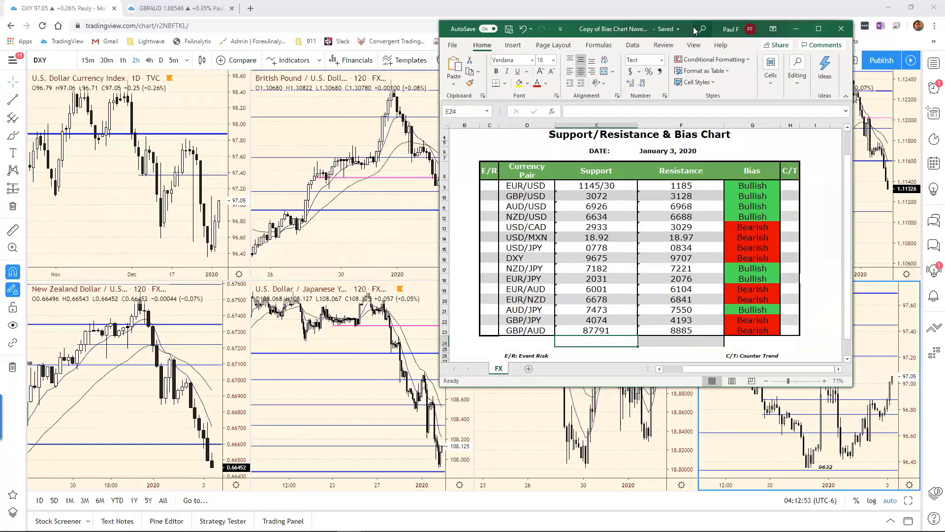
{"action": "left_click_drag", "start_coordinate": [694, 29], "coordinate": [348, 109]}
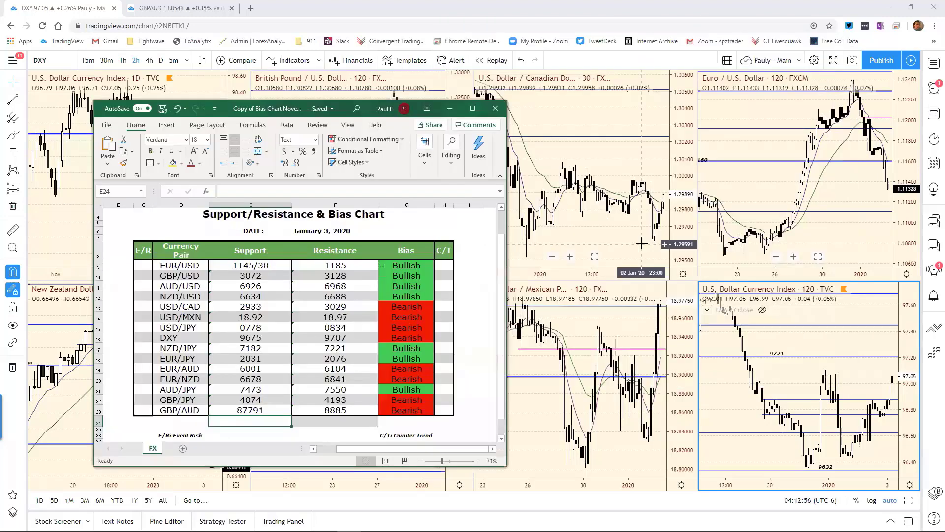